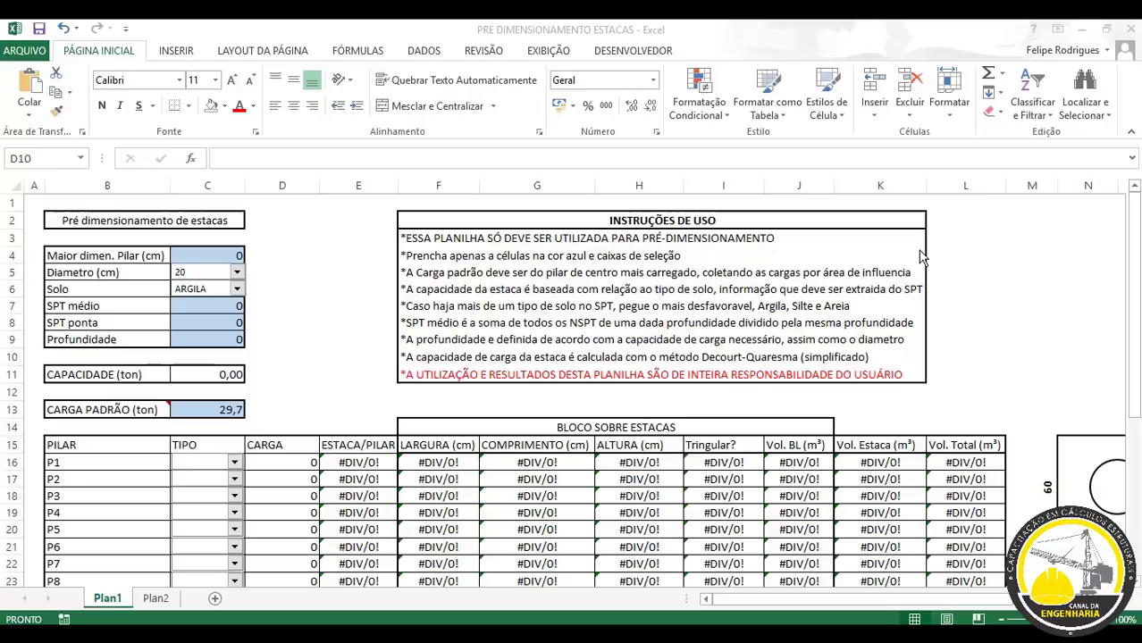
Add a new blank worksheet between Plan1 and Plan2, select cell B4 there, and return to Plan1.
{"action": "left_click", "coordinate": [217, 598]}
{"action": "left_click", "coordinate": [216, 599]}
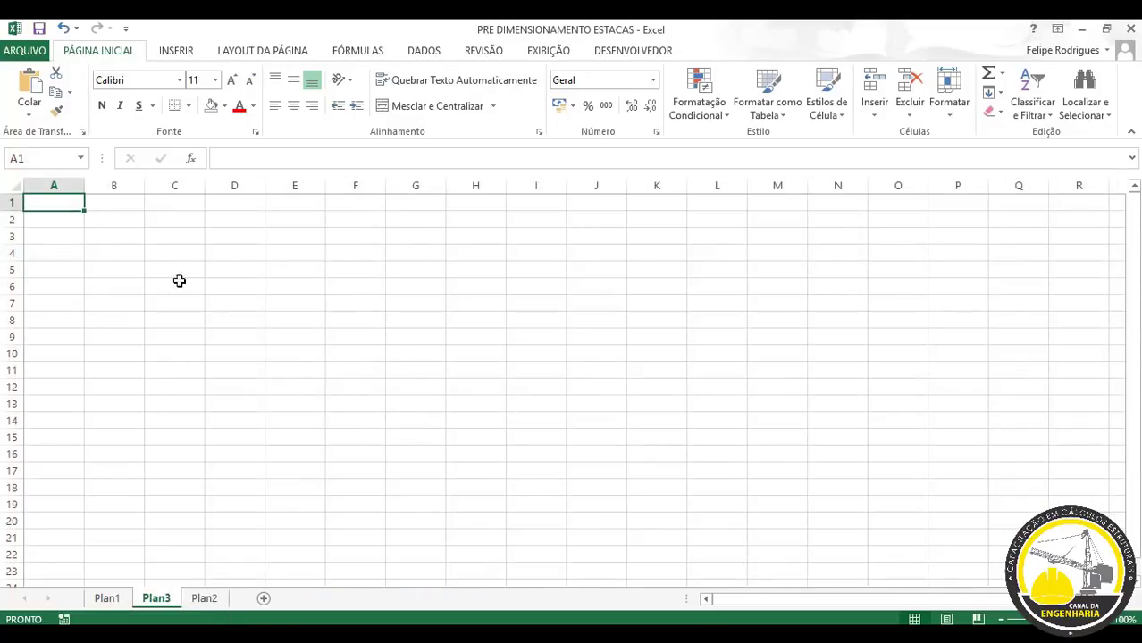
{"action": "left_click", "coordinate": [141, 256]}
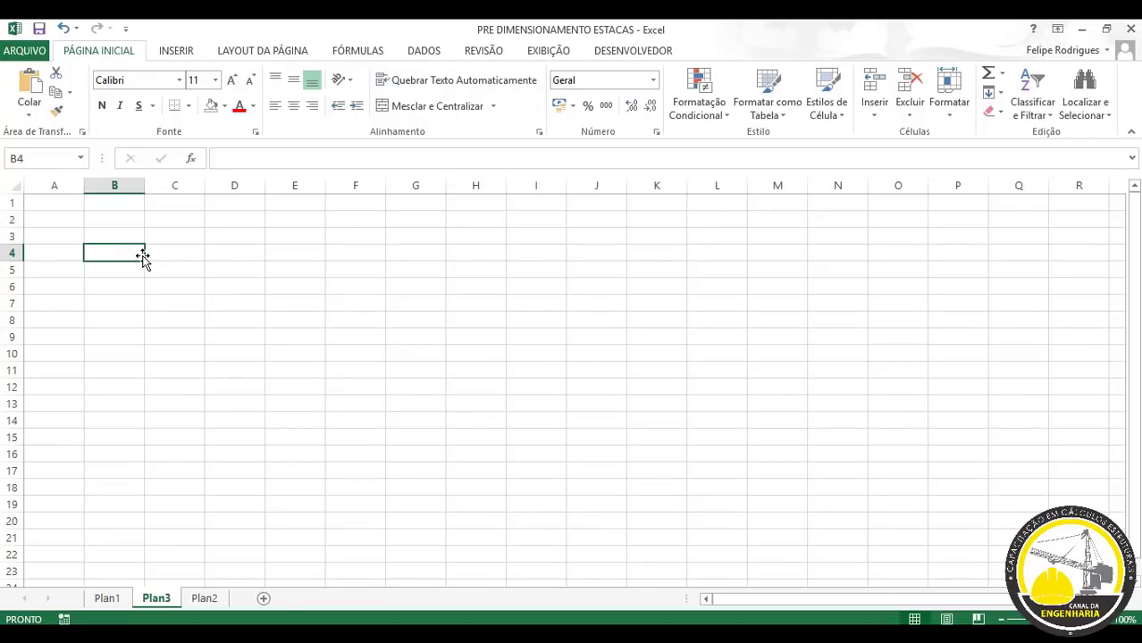
{"action": "left_click", "coordinate": [107, 599]}
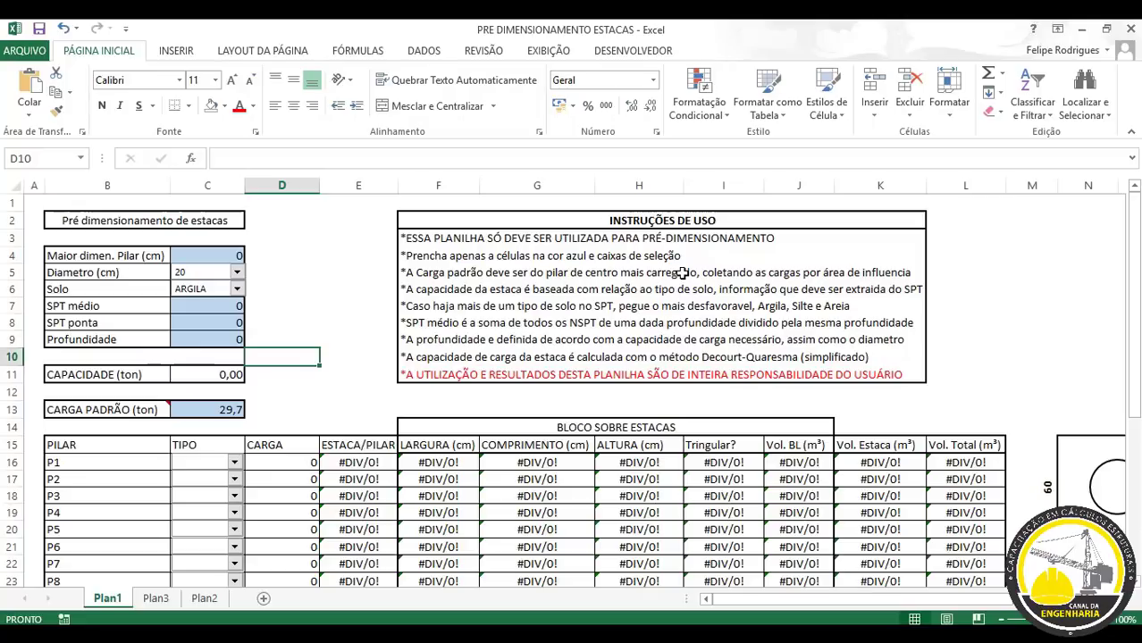
{"action": "left_click", "coordinate": [325, 292]}
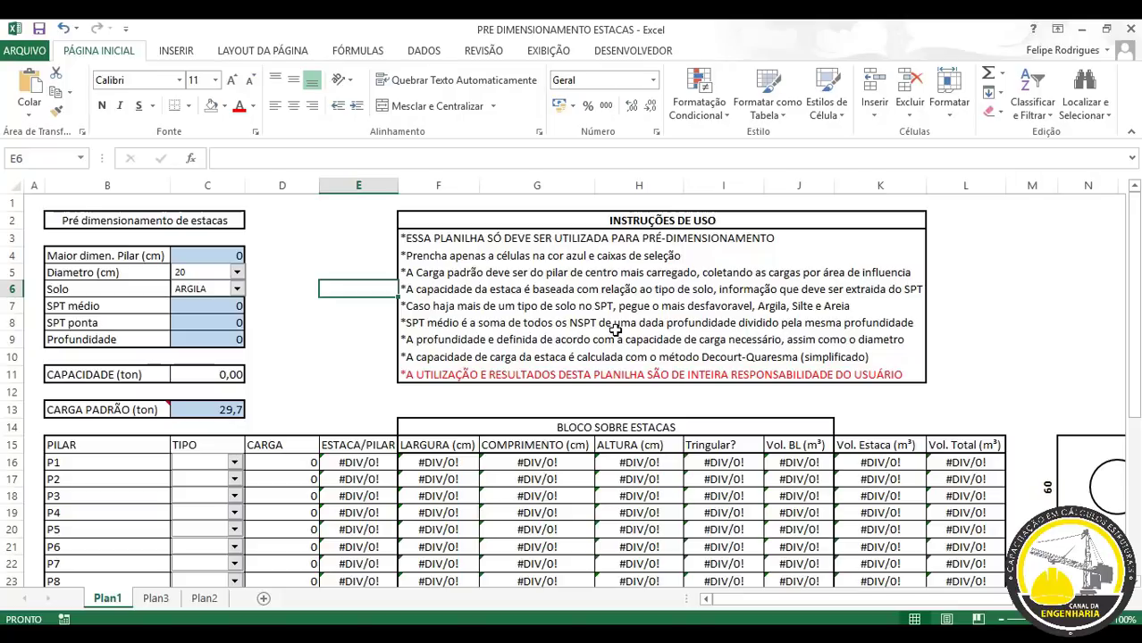
{"action": "left_click", "coordinate": [766, 310]}
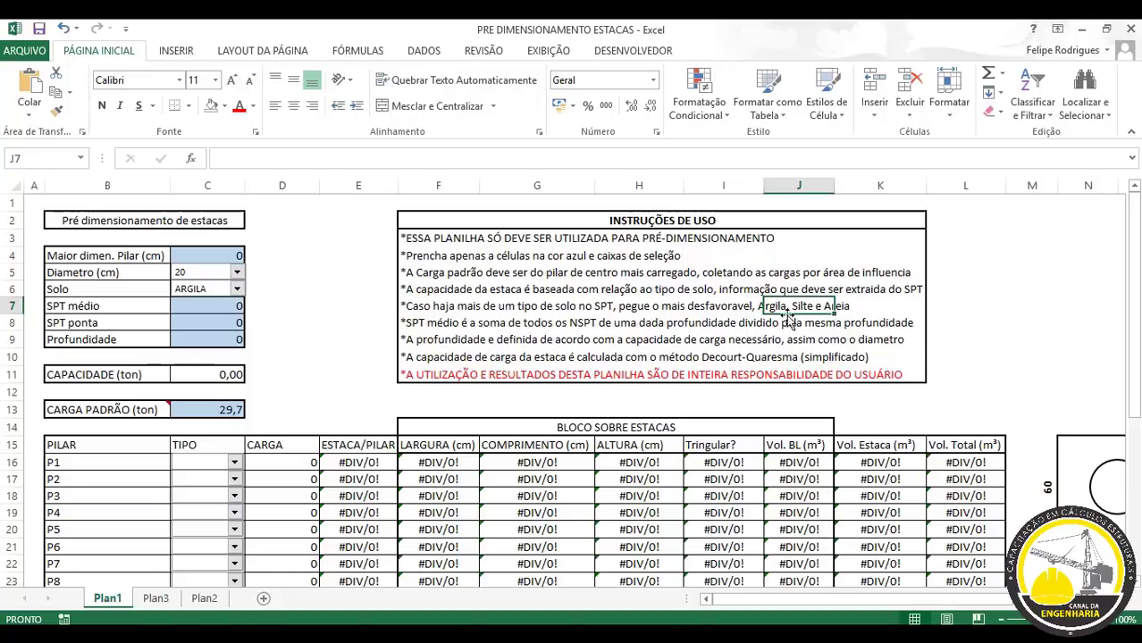
{"action": "left_click", "coordinate": [986, 295]}
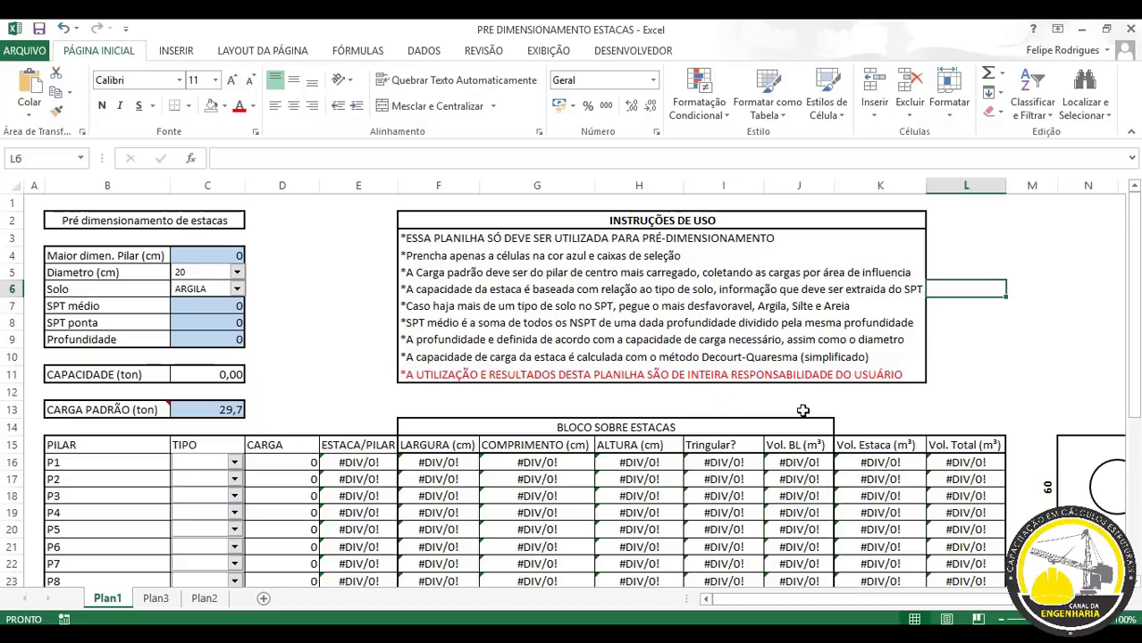
{"action": "left_click", "coordinate": [409, 378]}
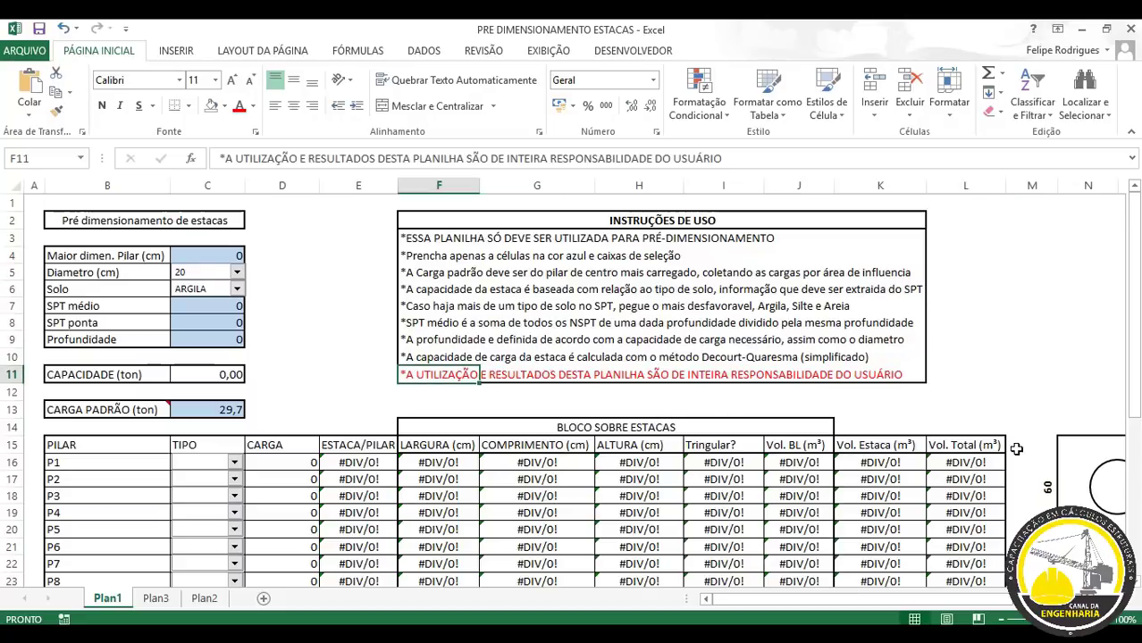
{"action": "left_click", "coordinate": [1001, 405]}
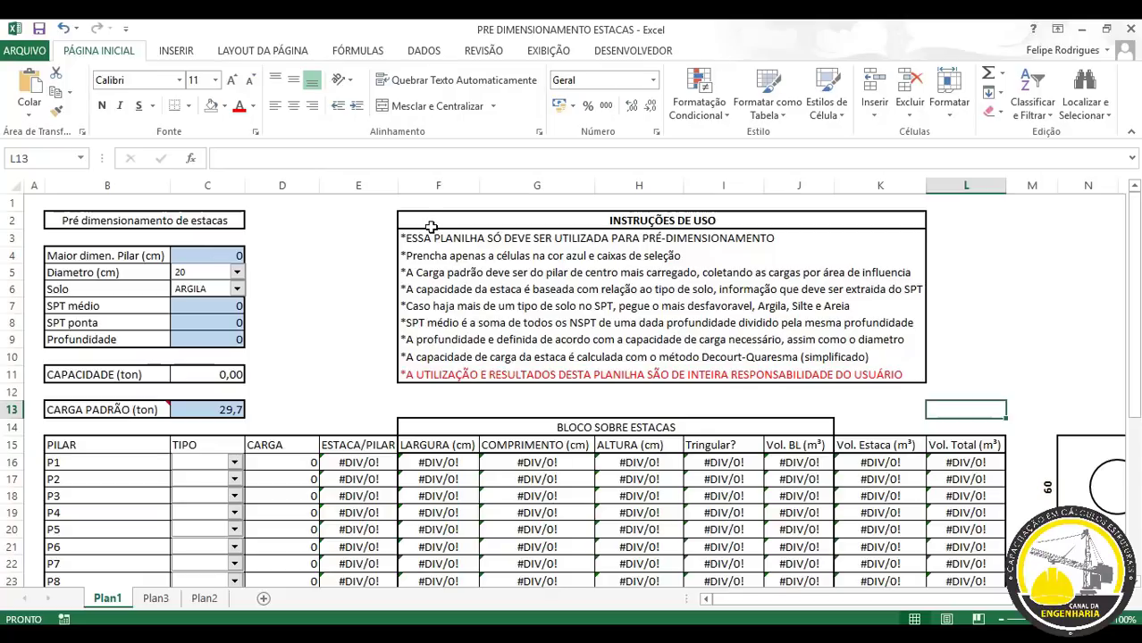
Set the largest pillar dimension to 30 cm and choose a pile diameter of 20 cm.
{"action": "left_click", "coordinate": [206, 256]}
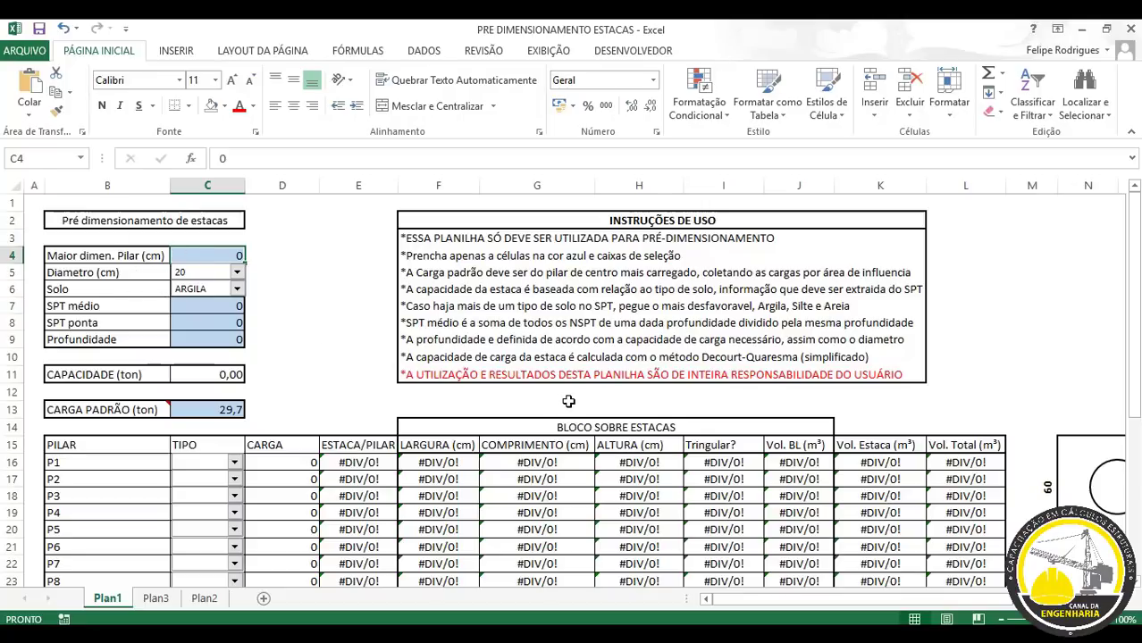
{"action": "type", "text": "30"}
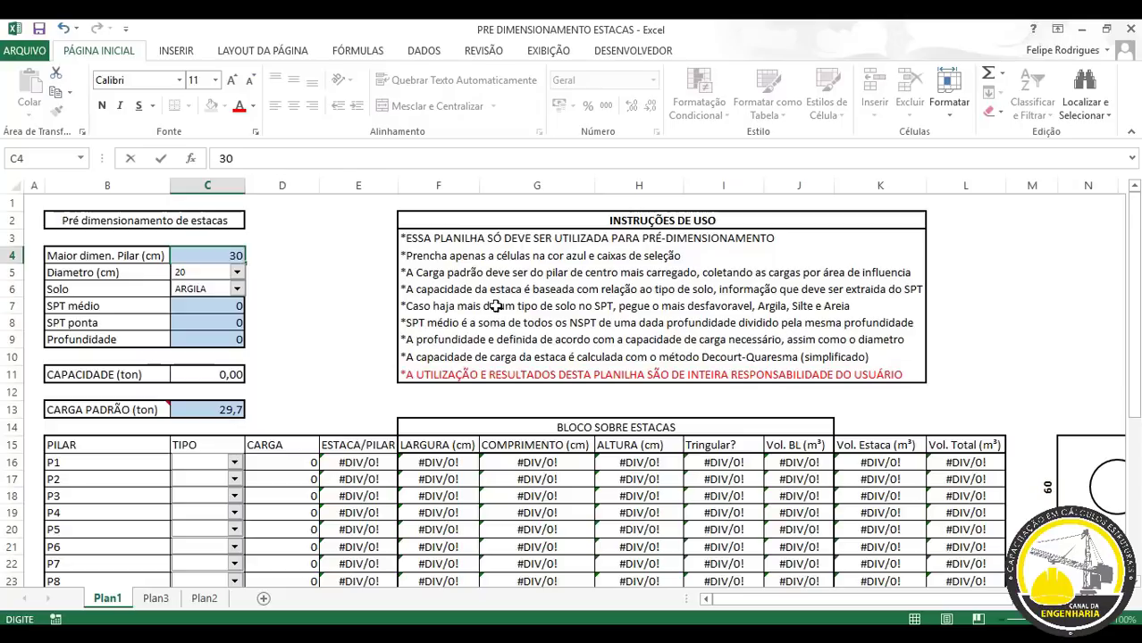
{"action": "left_click", "coordinate": [305, 267]}
{"action": "left_click", "coordinate": [237, 273]}
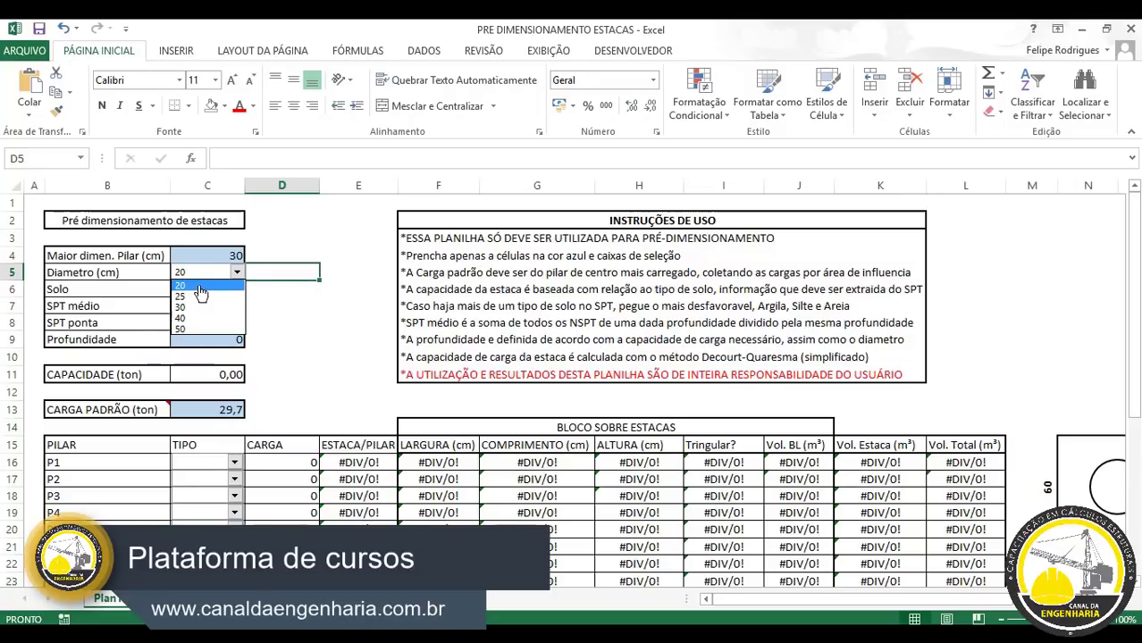
{"action": "left_click", "coordinate": [198, 286]}
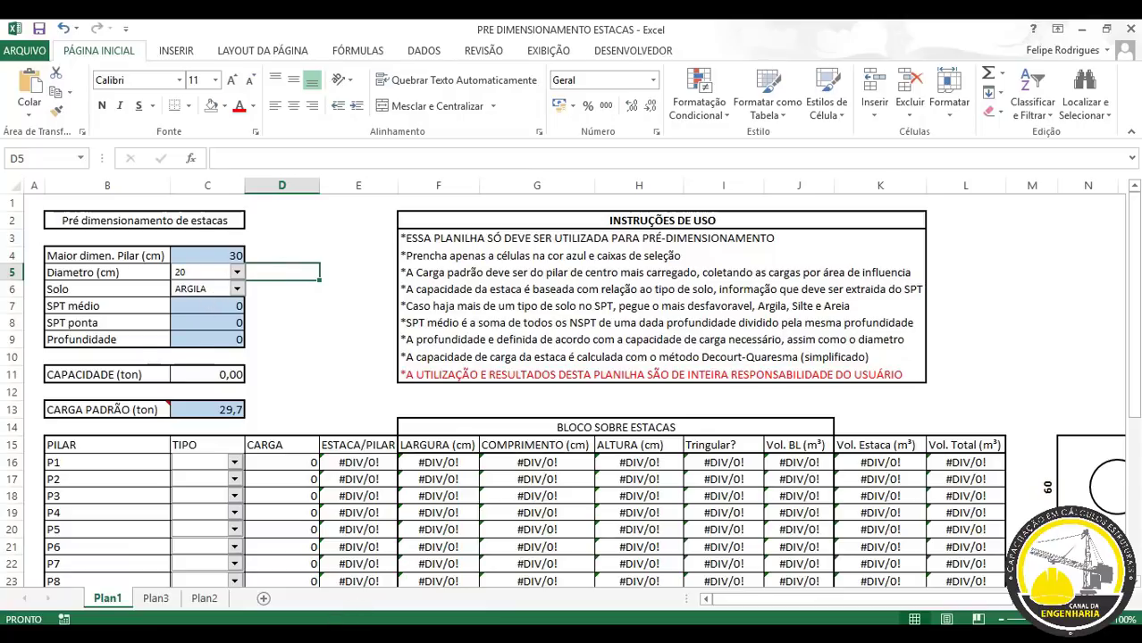
Switch to the SPT.pdf soil boring report and examine the soil descriptions of the clay and sand layers.
{"action": "left_click", "coordinate": [380, 635]}
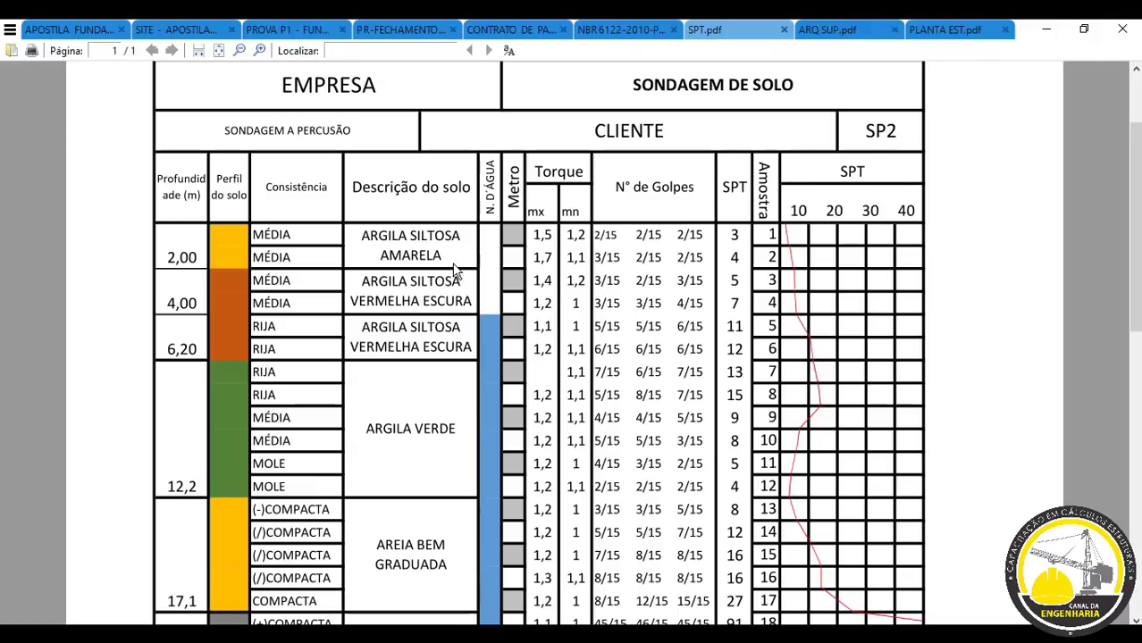
{"action": "left_click_drag", "start_coordinate": [378, 237], "coordinate": [440, 257]}
{"action": "left_click_drag", "start_coordinate": [369, 327], "coordinate": [410, 329]}
{"action": "left_click_drag", "start_coordinate": [378, 240], "coordinate": [455, 270]}
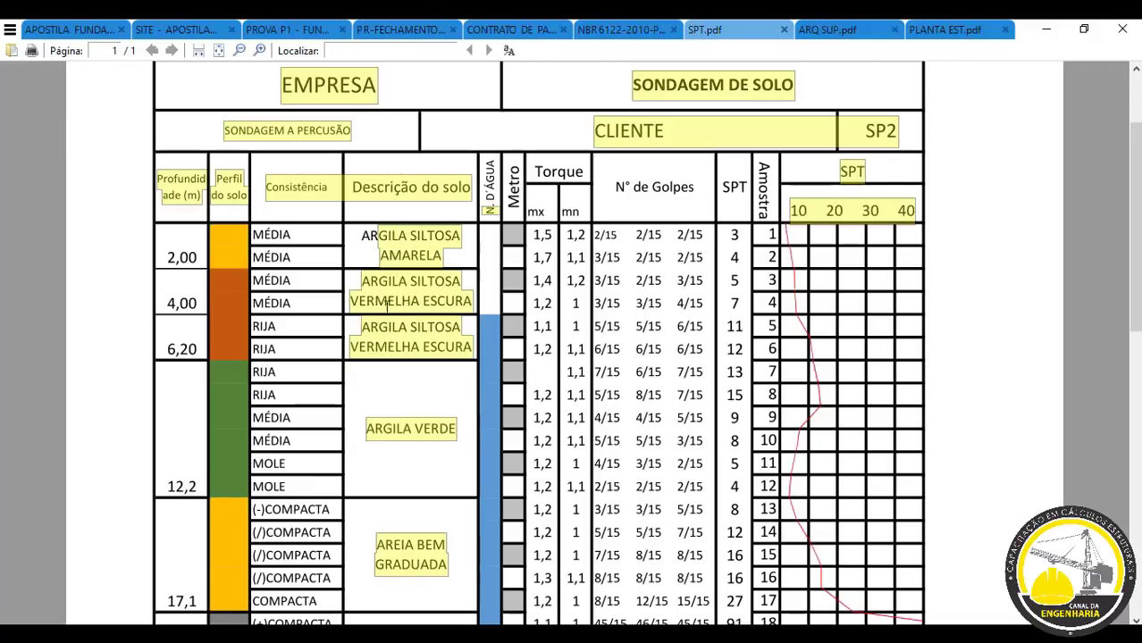
{"action": "left_click", "coordinate": [456, 421]}
{"action": "scroll", "coordinate": [441, 433], "scroll_direction": "down", "scroll_amount": 1}
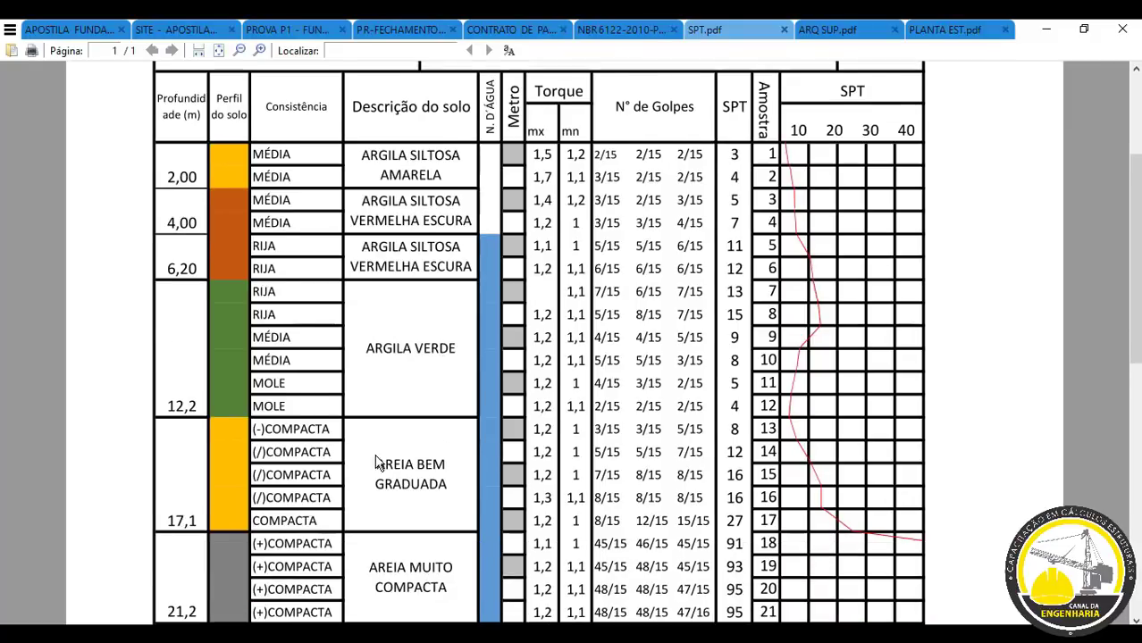
{"action": "scroll", "coordinate": [432, 474], "scroll_direction": "down", "scroll_amount": 1}
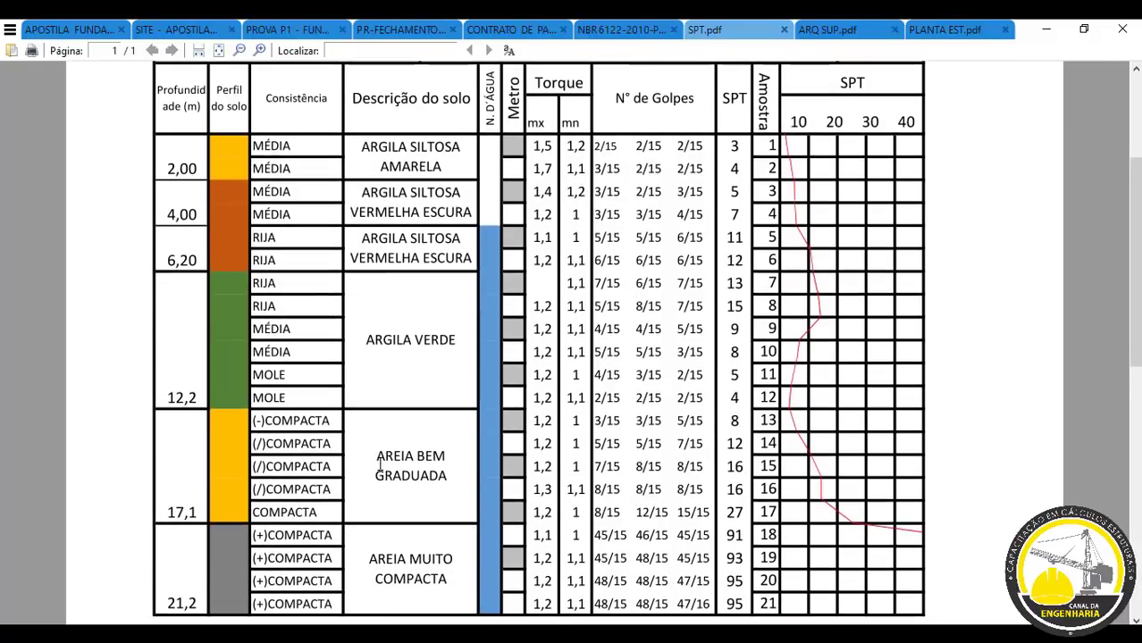
{"action": "left_click_drag", "start_coordinate": [374, 457], "coordinate": [455, 470]}
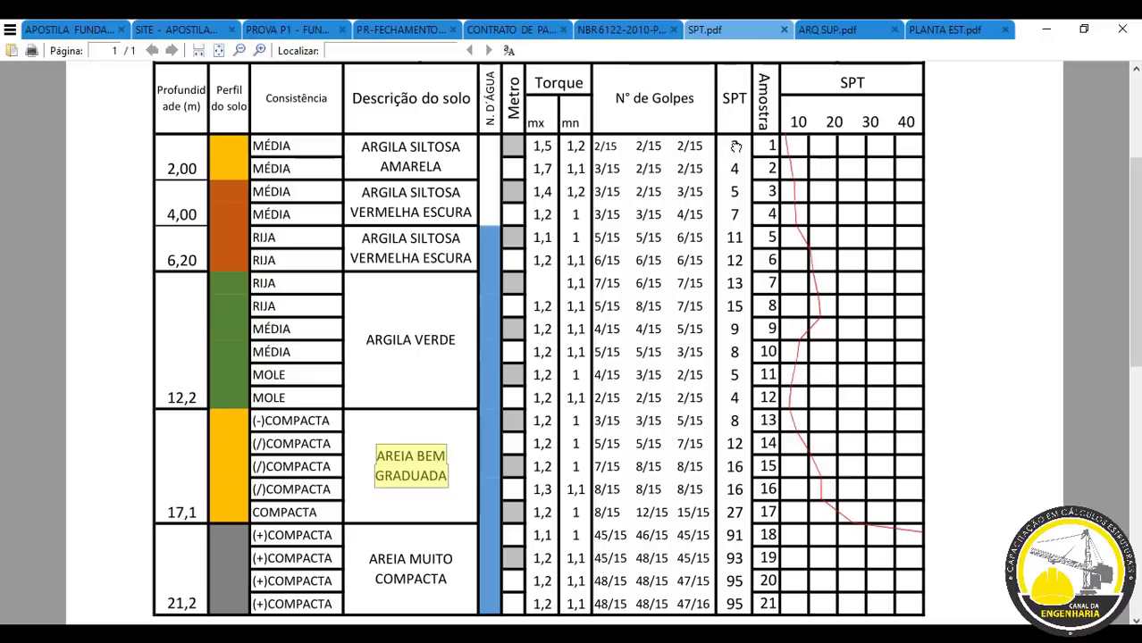
Examine the SPT values of samples 1 to 7 in the boring report to decide which ones enter the average.
{"action": "left_click_drag", "start_coordinate": [733, 146], "coordinate": [748, 147]}
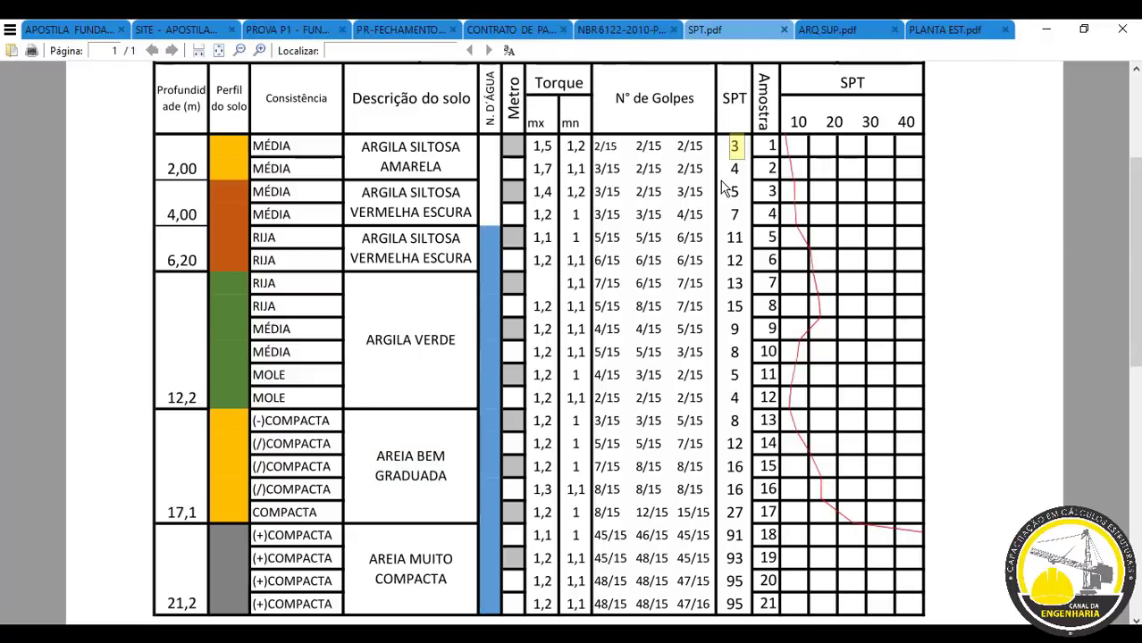
{"action": "left_click_drag", "start_coordinate": [728, 168], "coordinate": [742, 169]}
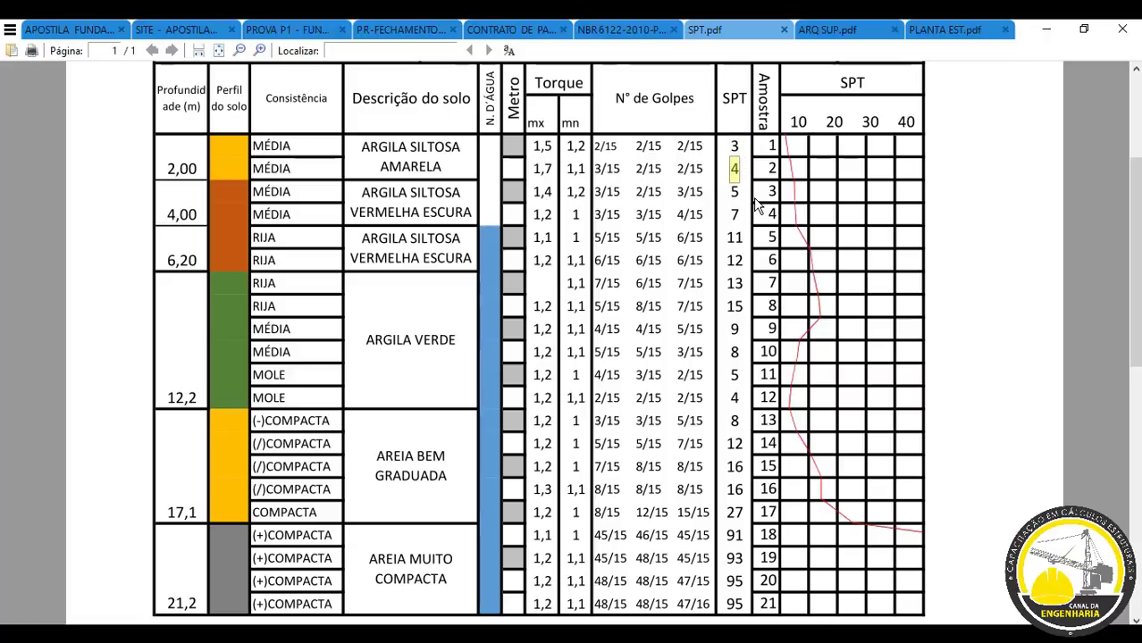
{"action": "double_click", "coordinate": [734, 283]}
{"action": "left_click", "coordinate": [740, 166]}
{"action": "double_click", "coordinate": [738, 167]}
{"action": "double_click", "coordinate": [735, 192]}
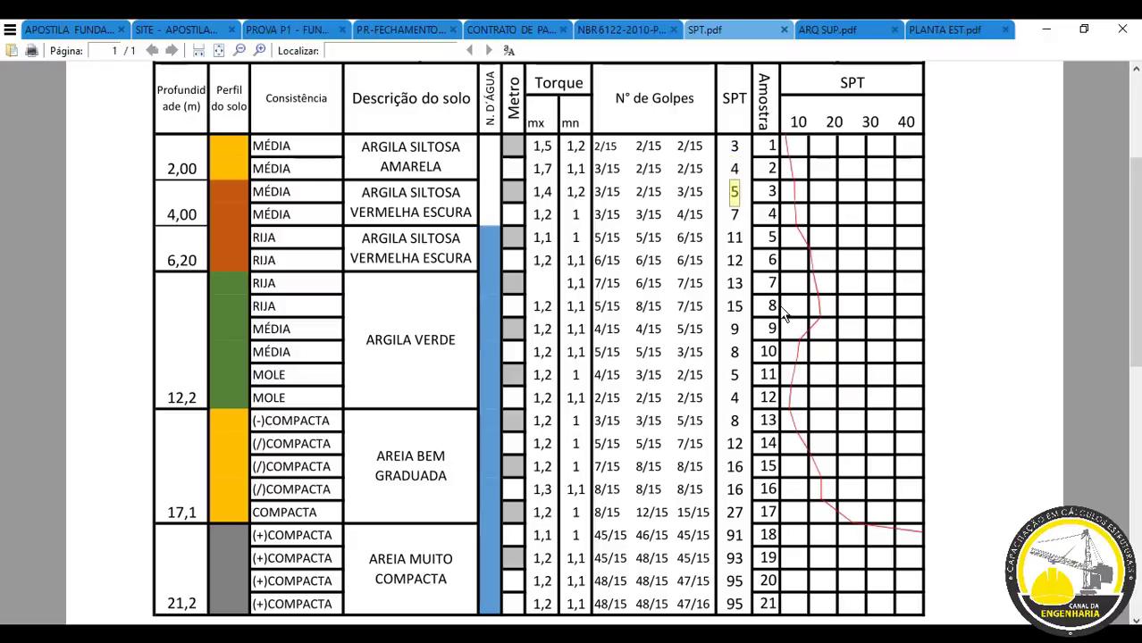
{"action": "double_click", "coordinate": [732, 283]}
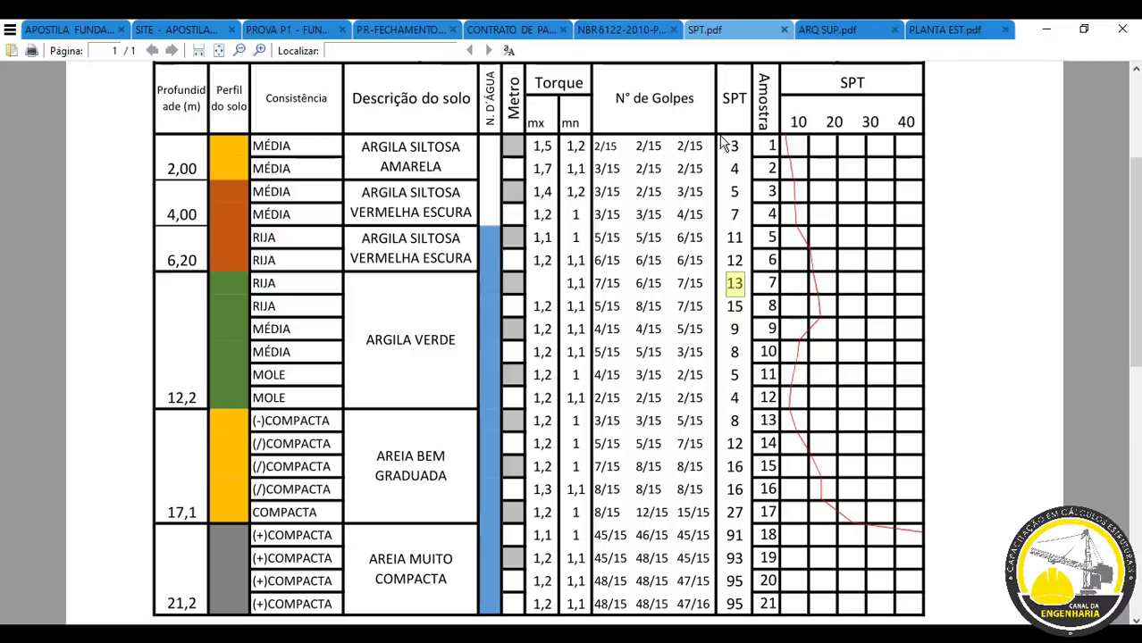
{"action": "double_click", "coordinate": [736, 168]}
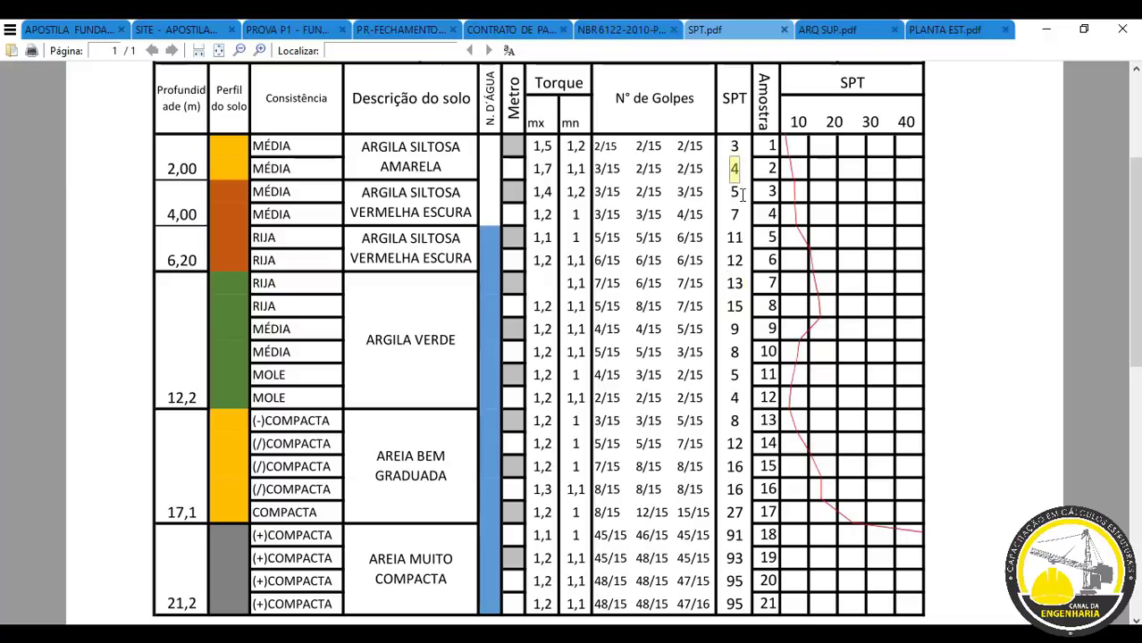
{"action": "double_click", "coordinate": [736, 191]}
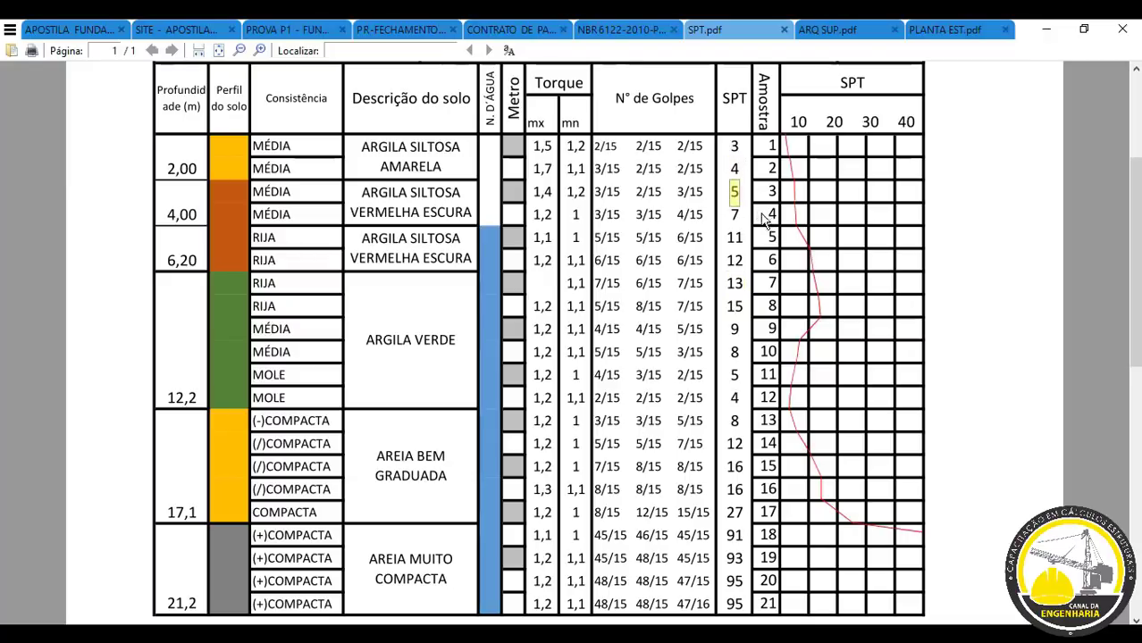
{"action": "double_click", "coordinate": [735, 237]}
{"action": "double_click", "coordinate": [735, 261]}
{"action": "double_click", "coordinate": [732, 283]}
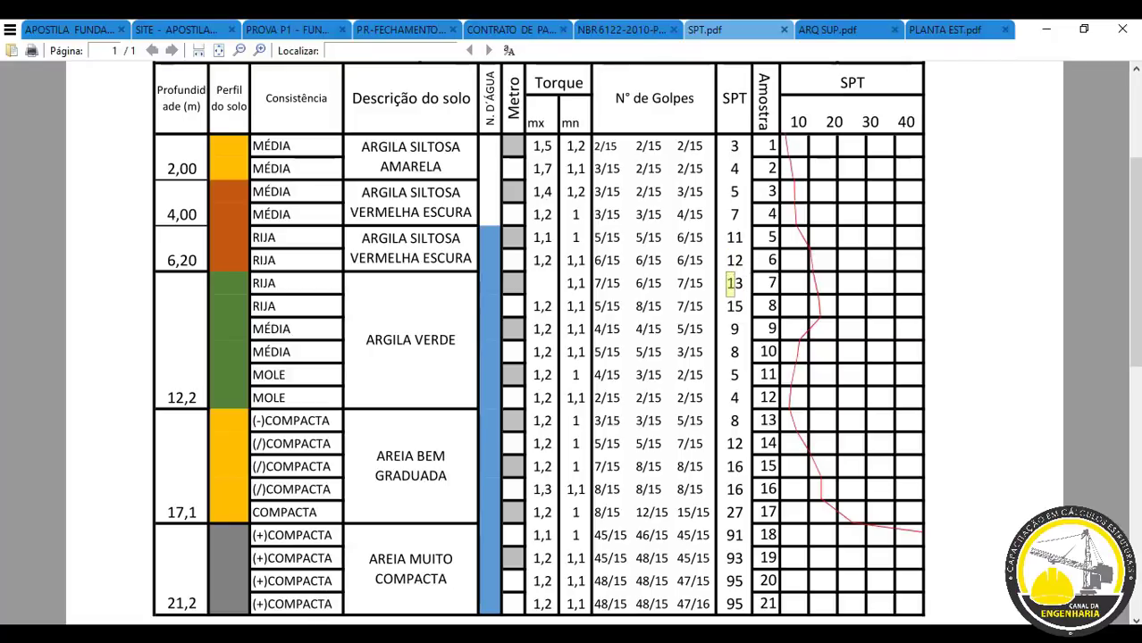
Switch back to the PRE DIMENSIONAMENTO ESTACAS workbook and select the SPT médio value cell.
{"action": "left_click", "coordinate": [329, 636]}
{"action": "left_click", "coordinate": [90, 576]}
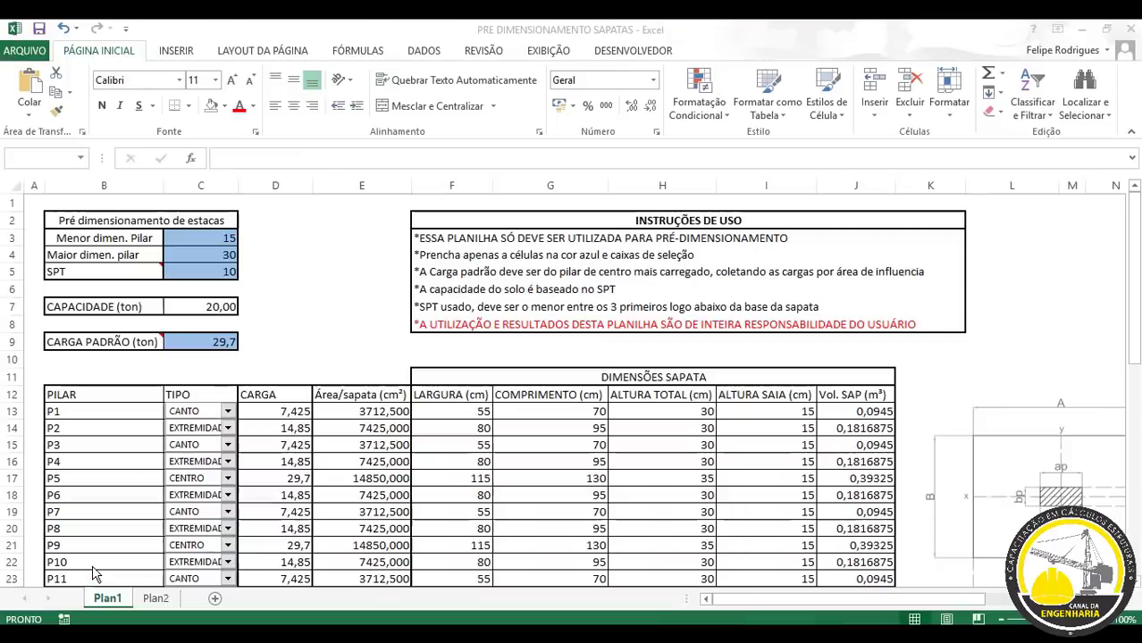
{"action": "left_click", "coordinate": [354, 636]}
{"action": "left_click", "coordinate": [325, 570]}
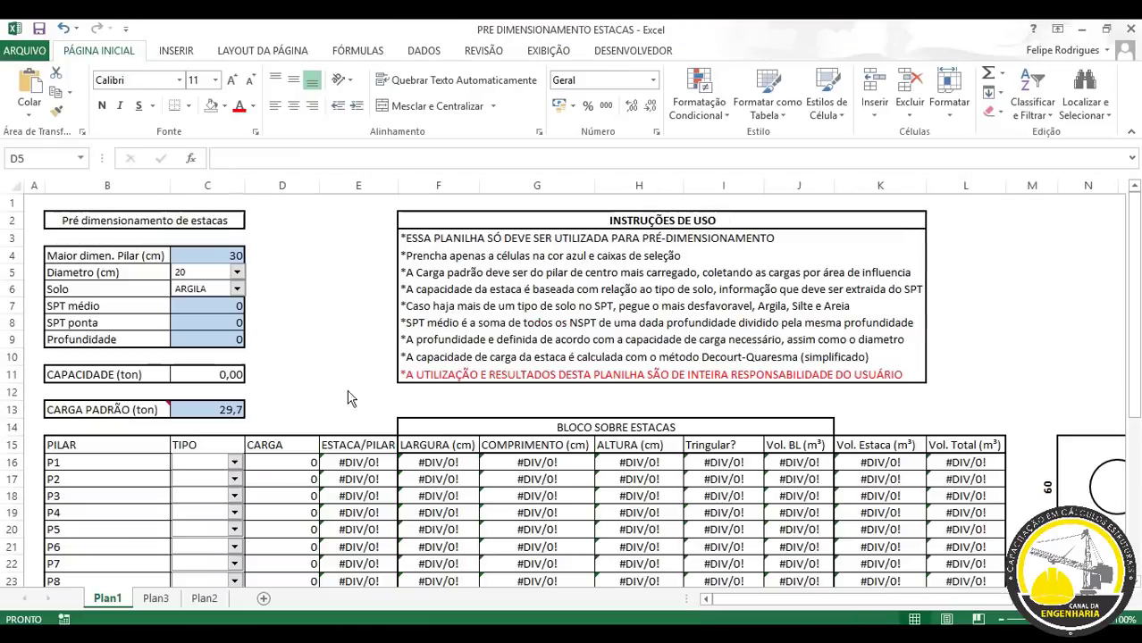
{"action": "left_click", "coordinate": [358, 345]}
{"action": "left_click", "coordinate": [214, 306]}
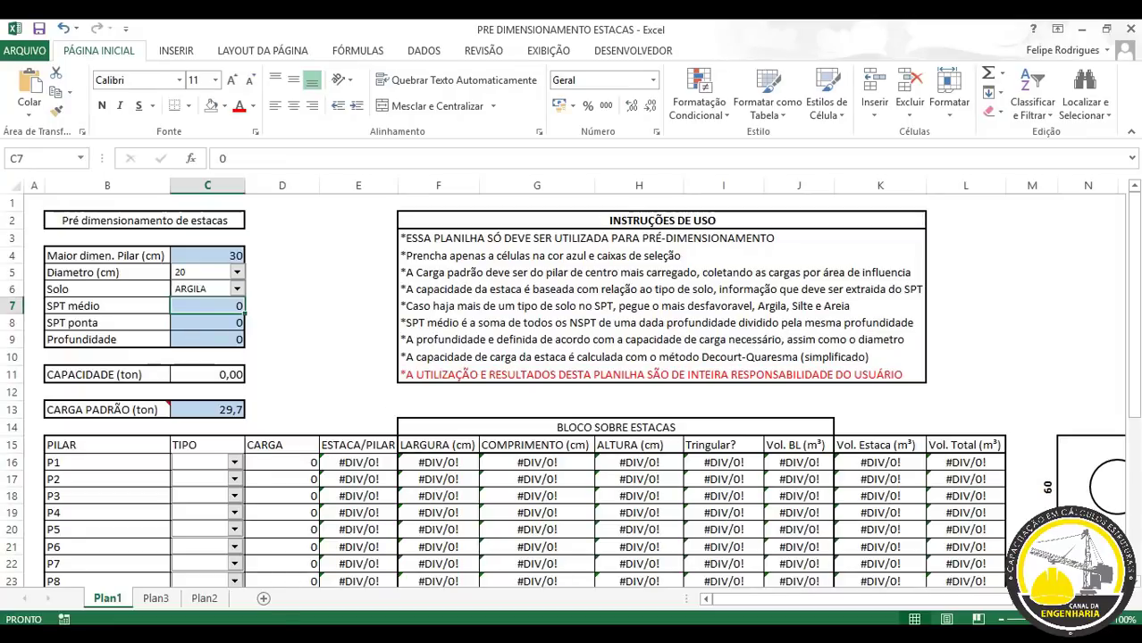
Open Calculator and place it over the SPT.pdf report, keeping the SPT column in view.
{"action": "key", "text": "super"}
{"action": "type", "text": "CALC"}
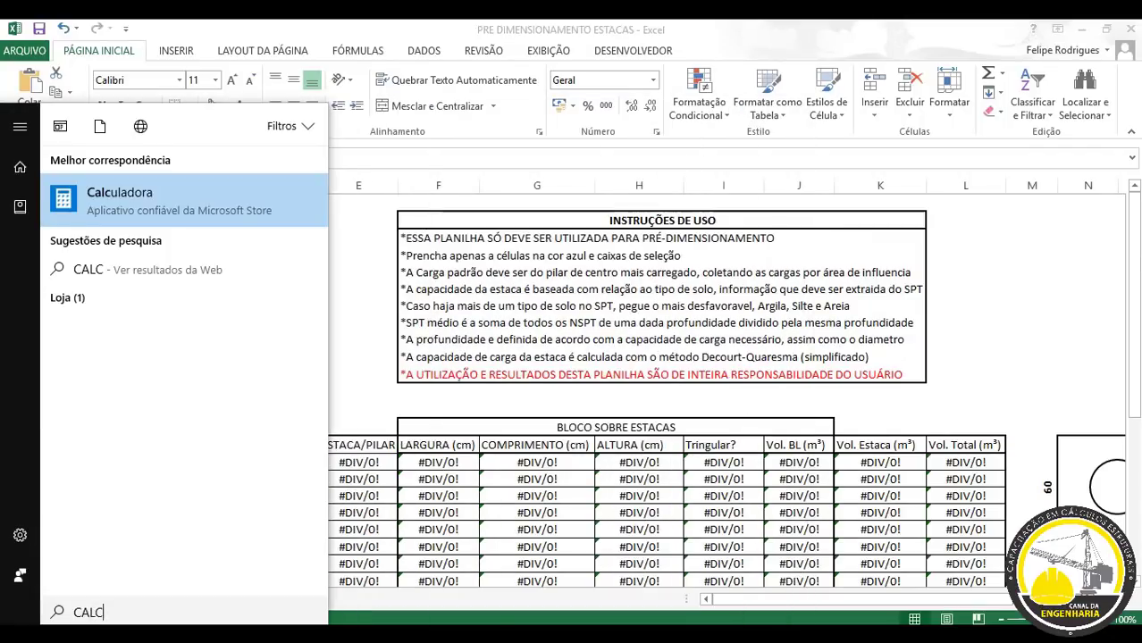
{"action": "key", "text": "Return"}
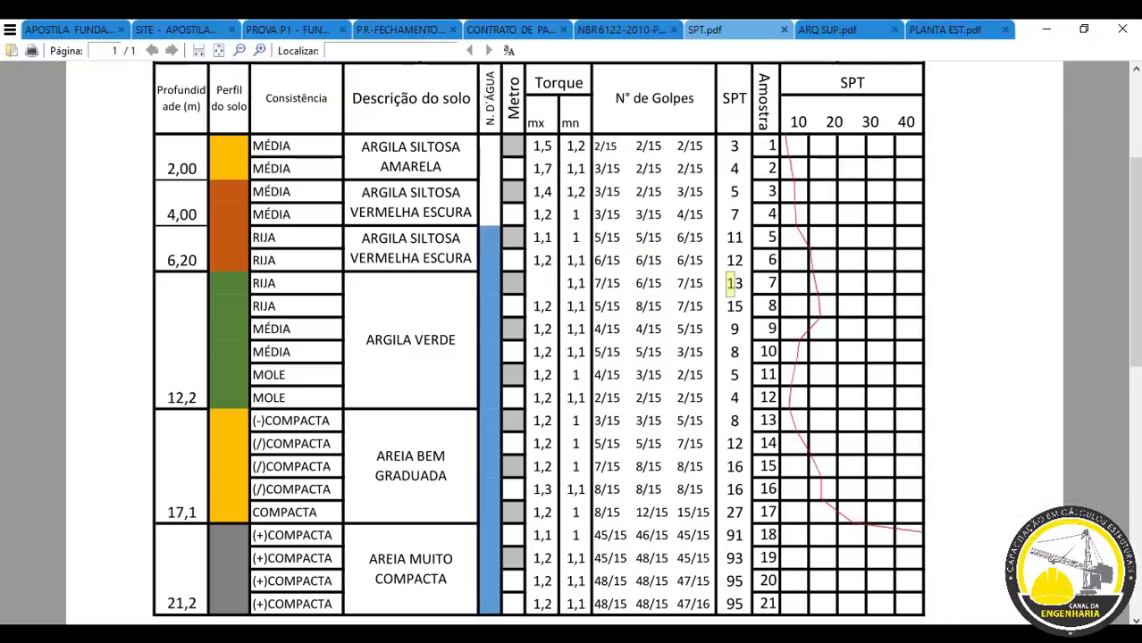
{"action": "key", "text": "alt+Tab"}
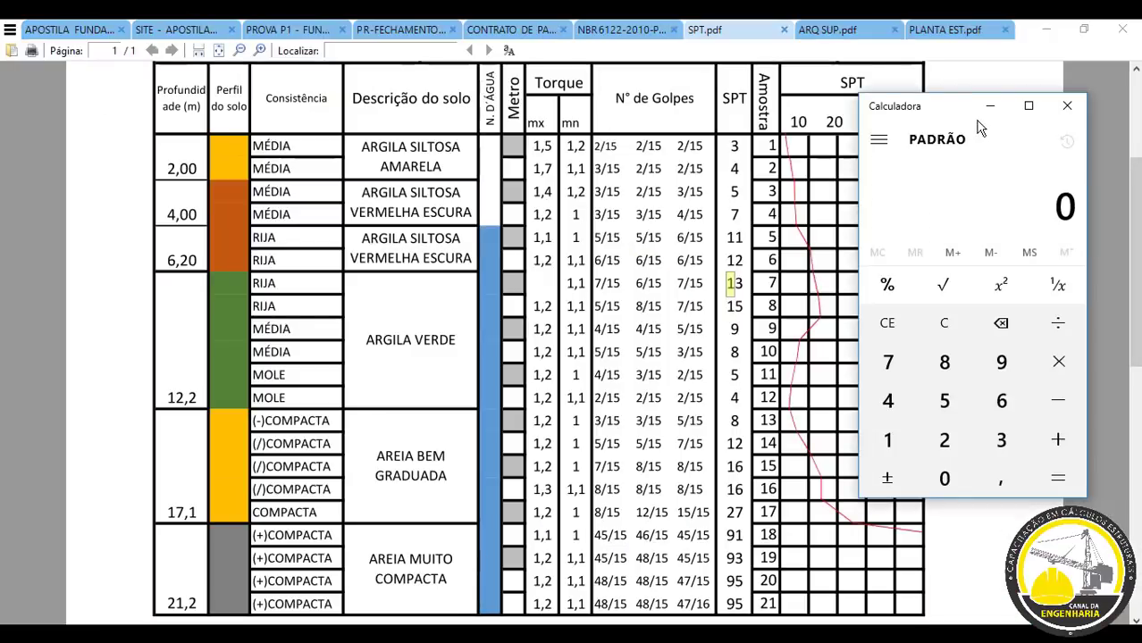
{"action": "left_click_drag", "start_coordinate": [954, 111], "coordinate": [964, 109]}
Calculate the sum of the SPT values of samples 2 to 7: 4 + 5 + 7 + 11 + 12 + 13.
{"action": "type", "text": "4"}
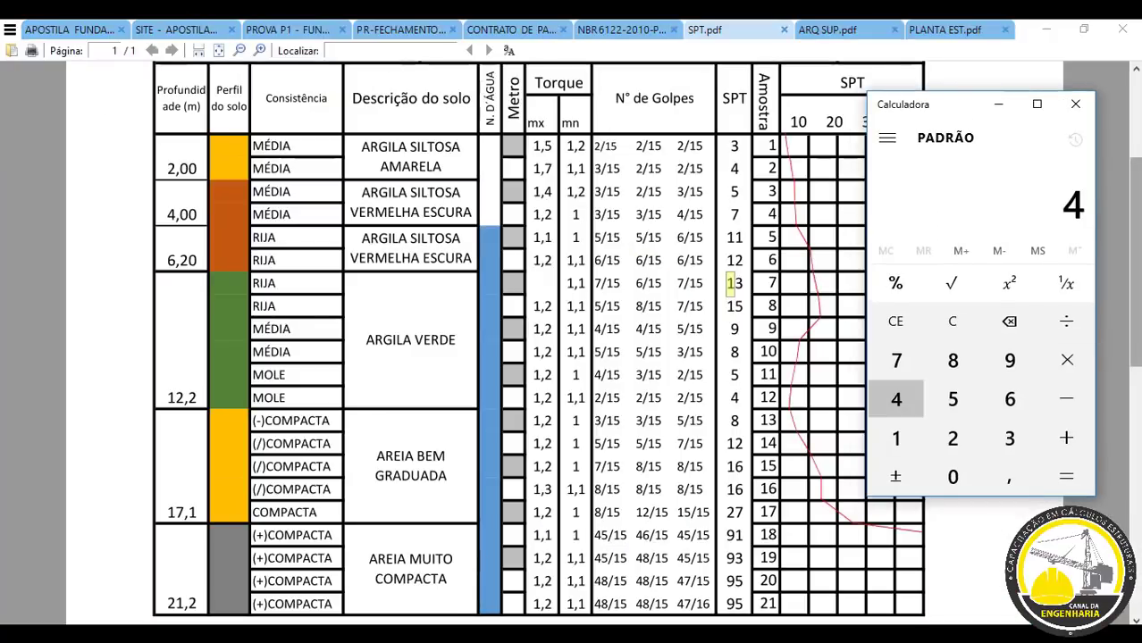
{"action": "type", "text": "+5"}
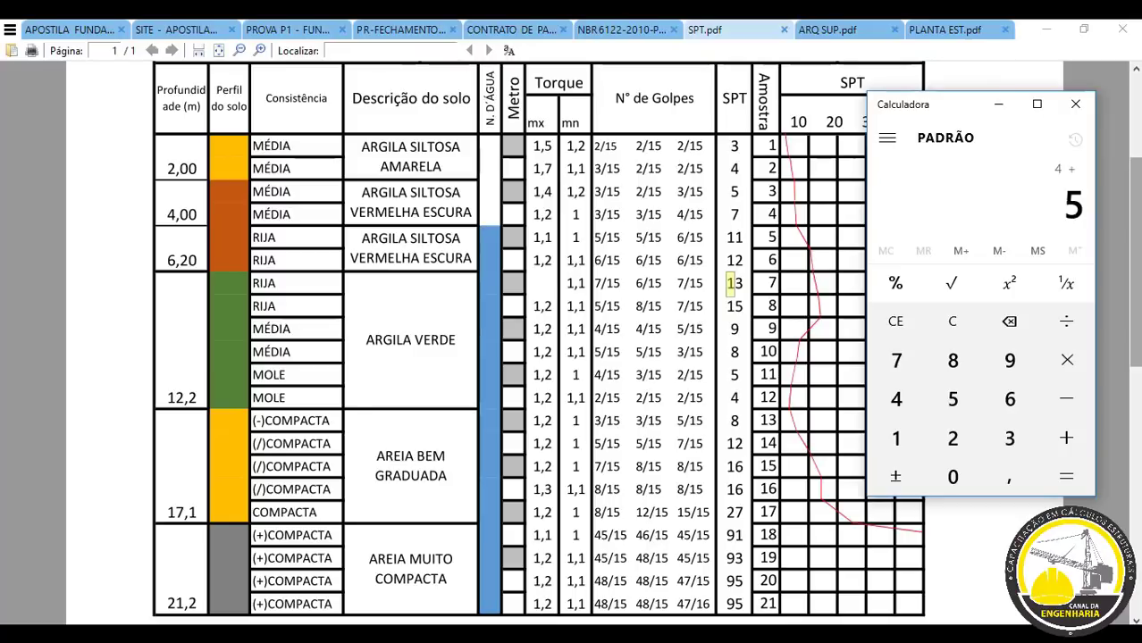
{"action": "type", "text": "+7+"}
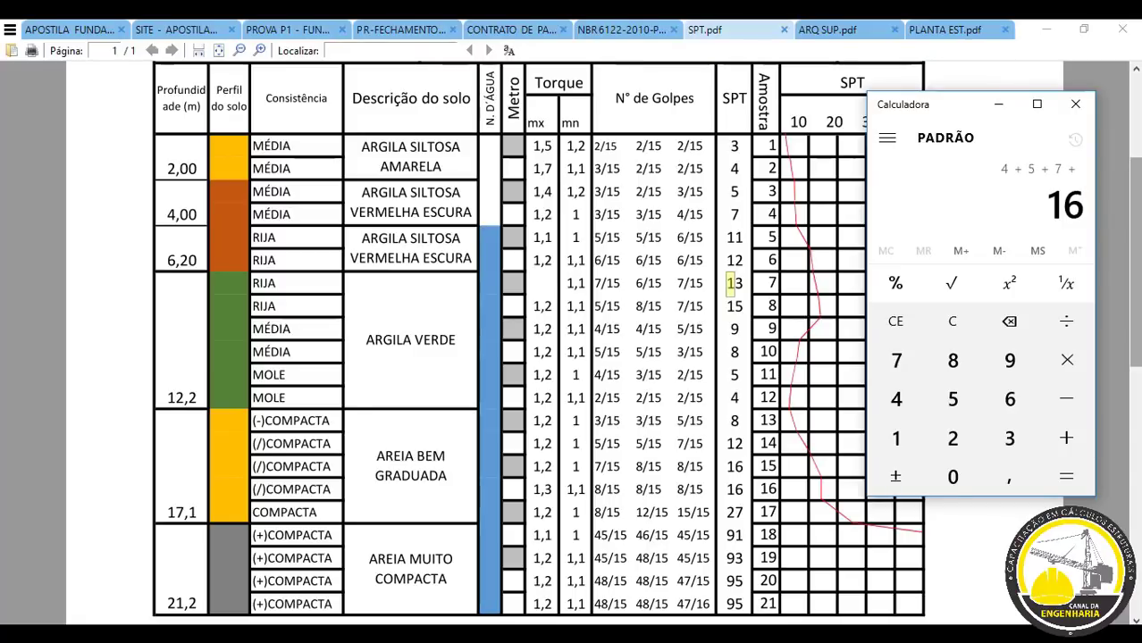
{"action": "type", "text": "11+12+13"}
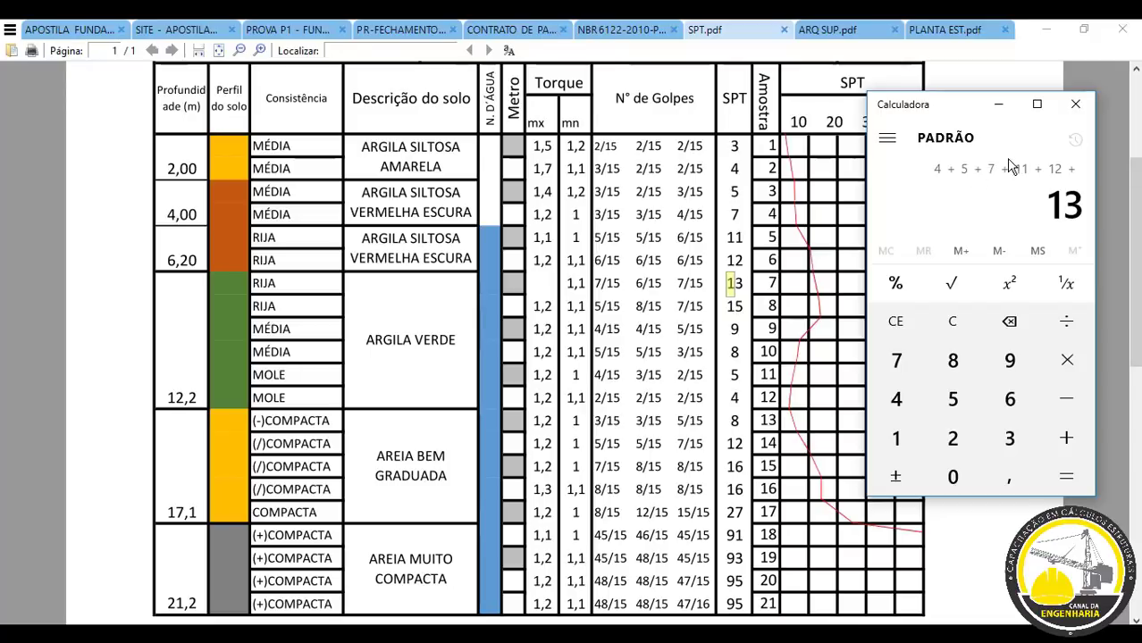
{"action": "key", "text": "Return"}
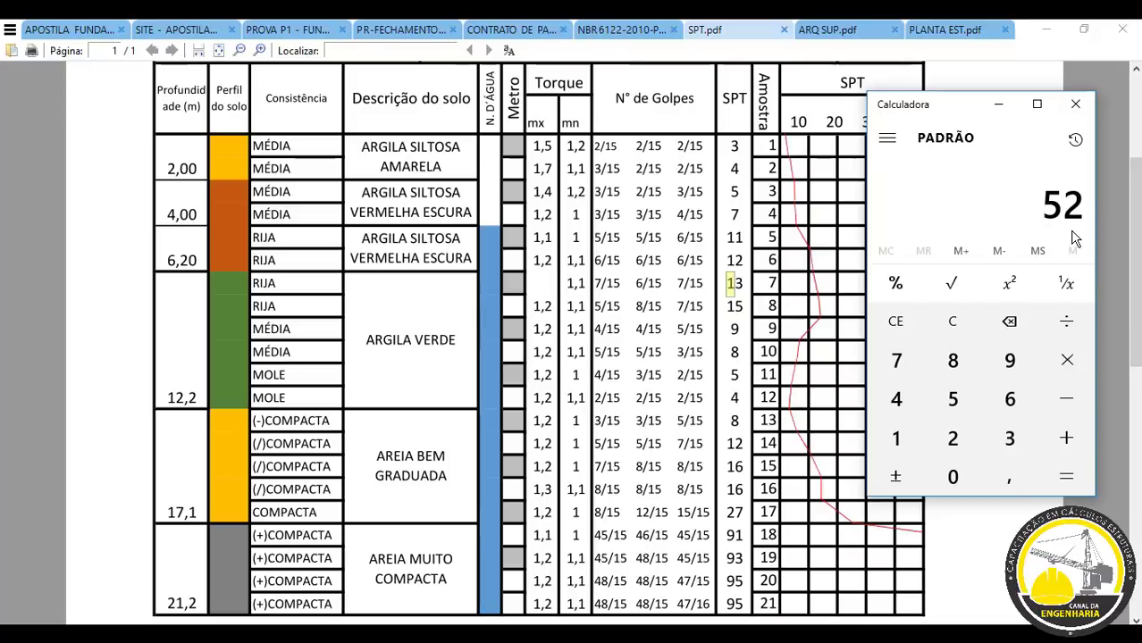
Divide the SPT sum by 6 in Calculator and set SPT médio to 8 in the PRE DIMENSIONAMENTO ESTACAS workbook.
{"action": "key", "text": "6"}
{"action": "key", "text": "Return"}
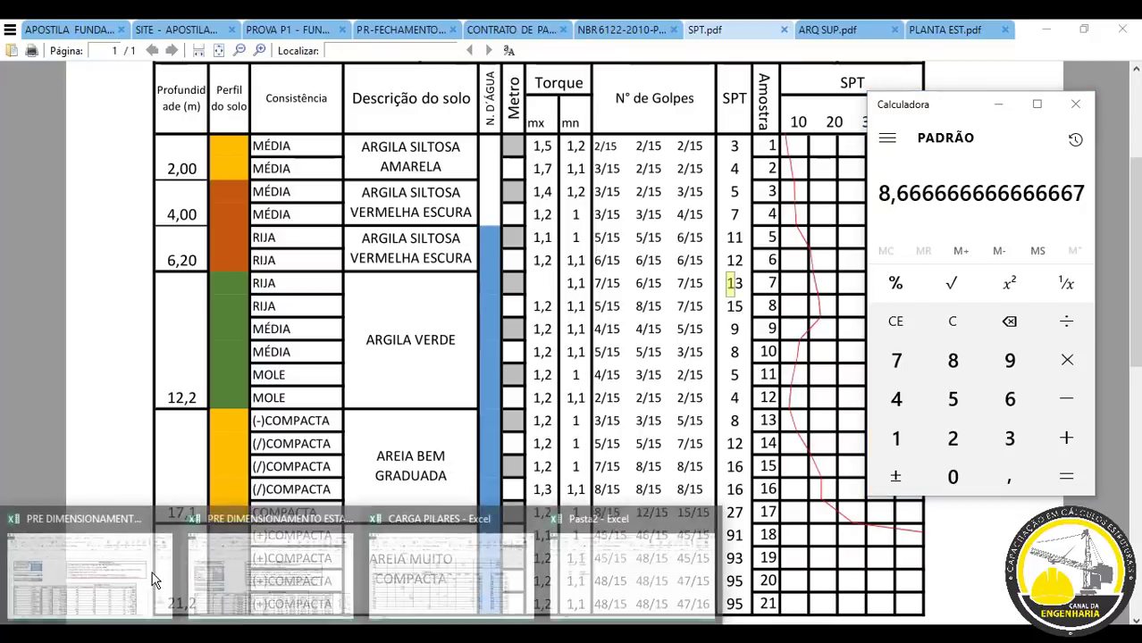
{"action": "left_click", "coordinate": [194, 591]}
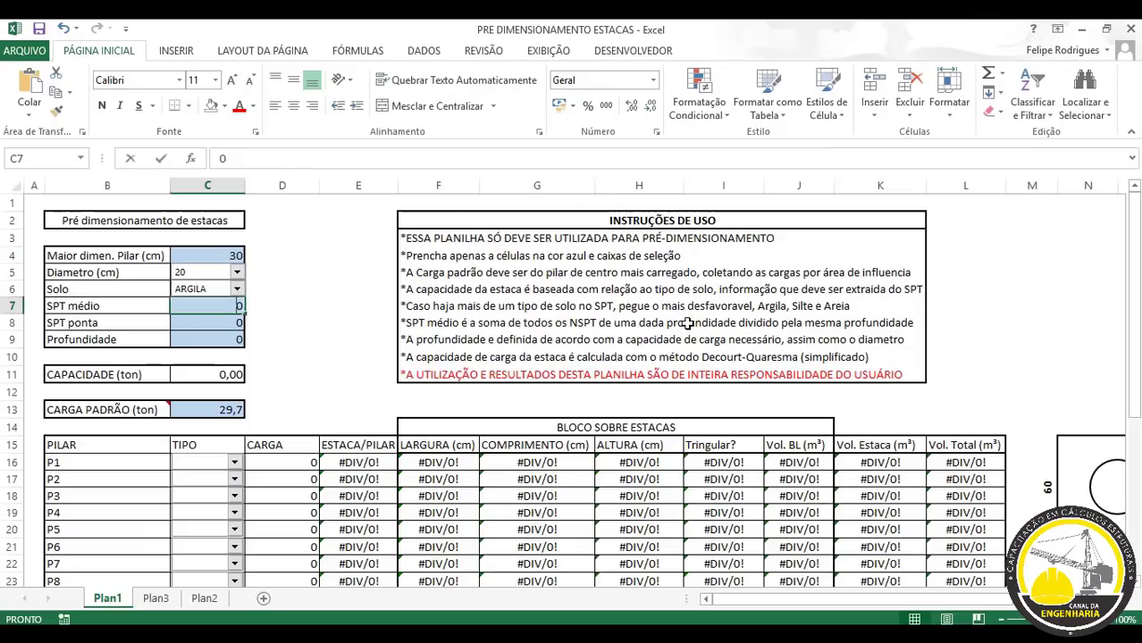
{"action": "type", "text": "8"}
{"action": "key", "text": "Return"}
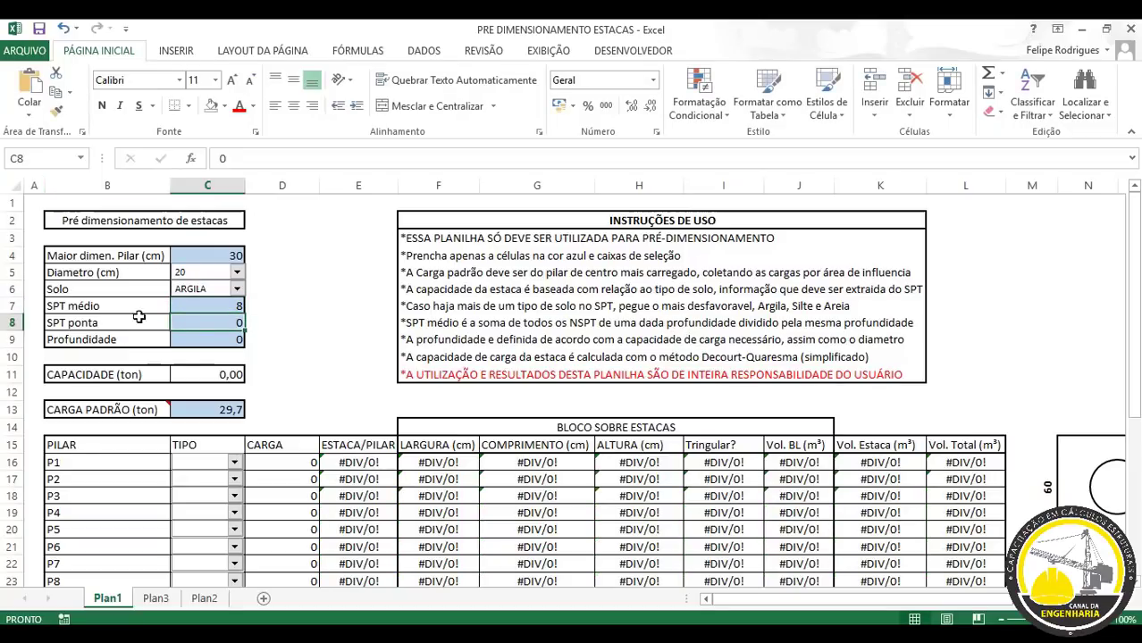
Find the pile-tip SPT in the SPT.pdf report and mark the value of sample 7 in the SPT column.
{"action": "left_click", "coordinate": [97, 325]}
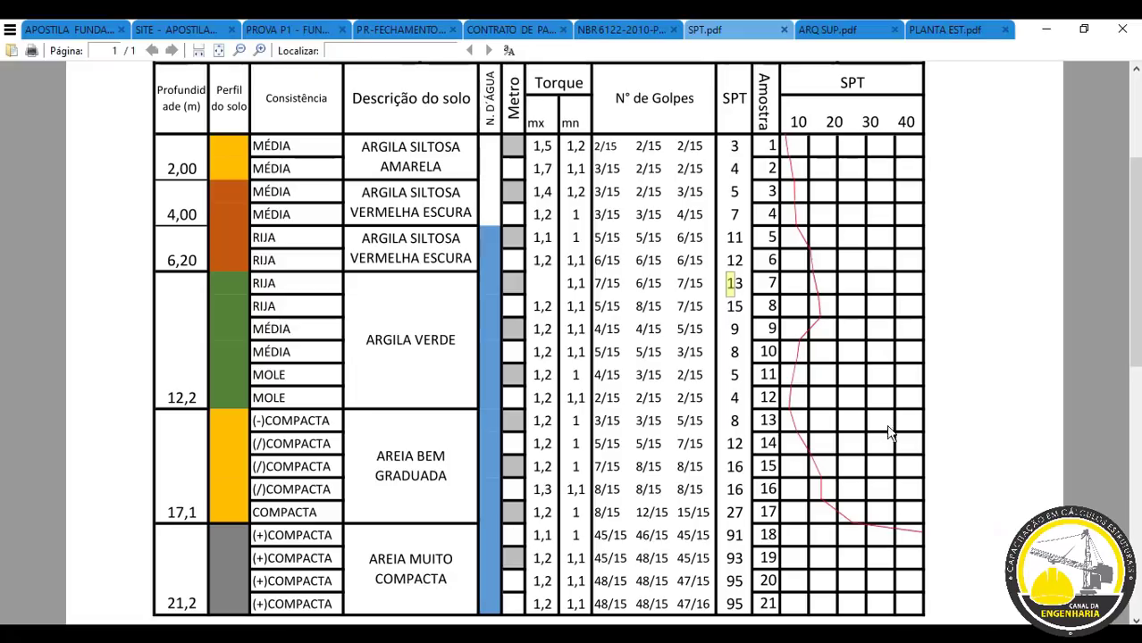
{"action": "left_click", "coordinate": [989, 232]}
{"action": "left_click_drag", "start_coordinate": [746, 286], "coordinate": [727, 286]}
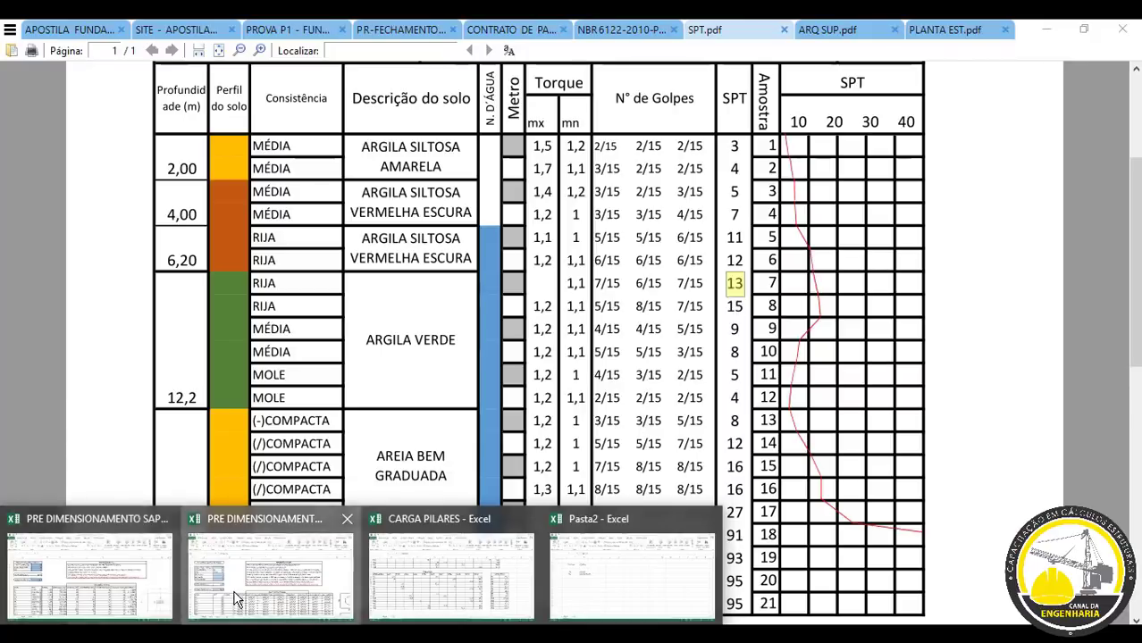
Switch back to the PRE DIMENSIONAMENTO ESTACAS workbook and set SPT ponta to 13 and Profundidade to 6.
{"action": "left_click", "coordinate": [228, 597]}
{"action": "key", "text": "Right"}
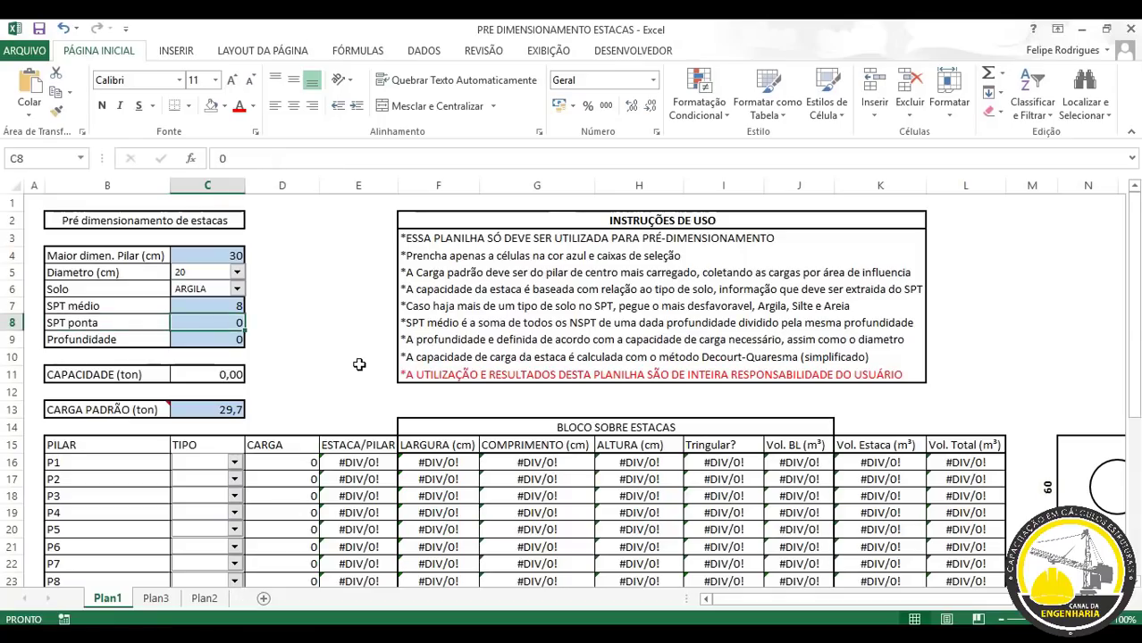
{"action": "type", "text": "13"}
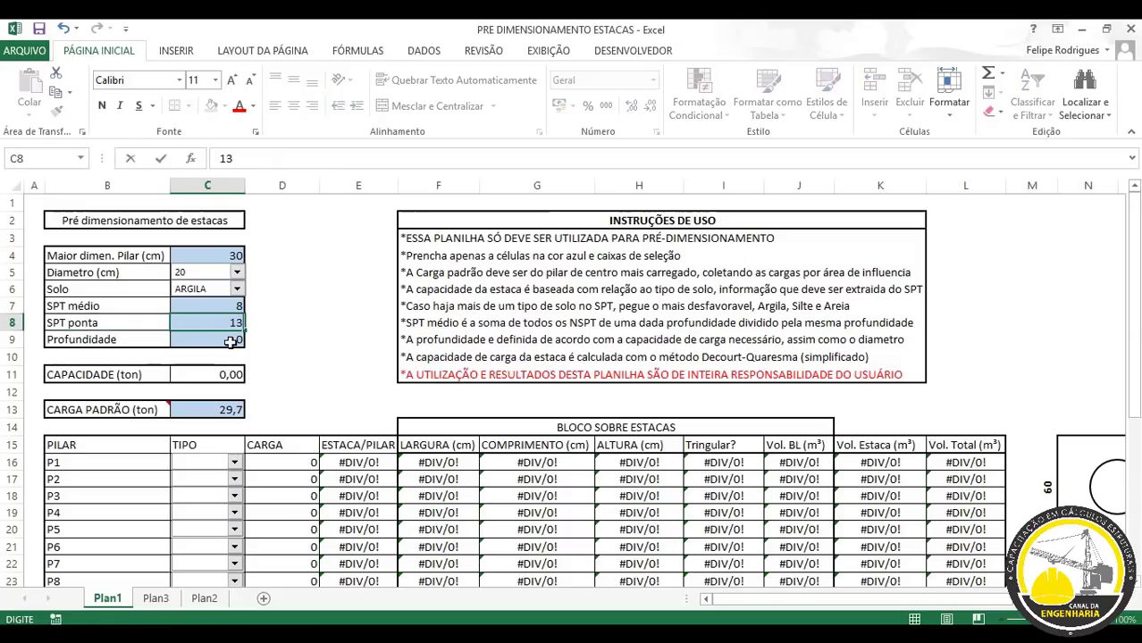
{"action": "key", "text": "Return"}
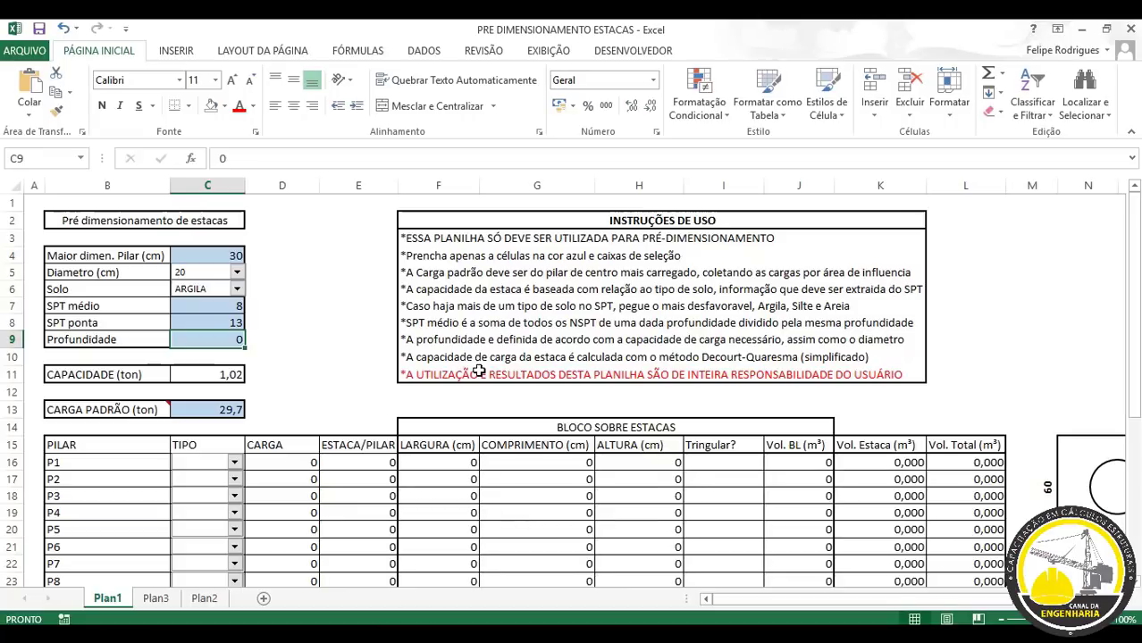
{"action": "type", "text": "6"}
{"action": "key", "text": "Return"}
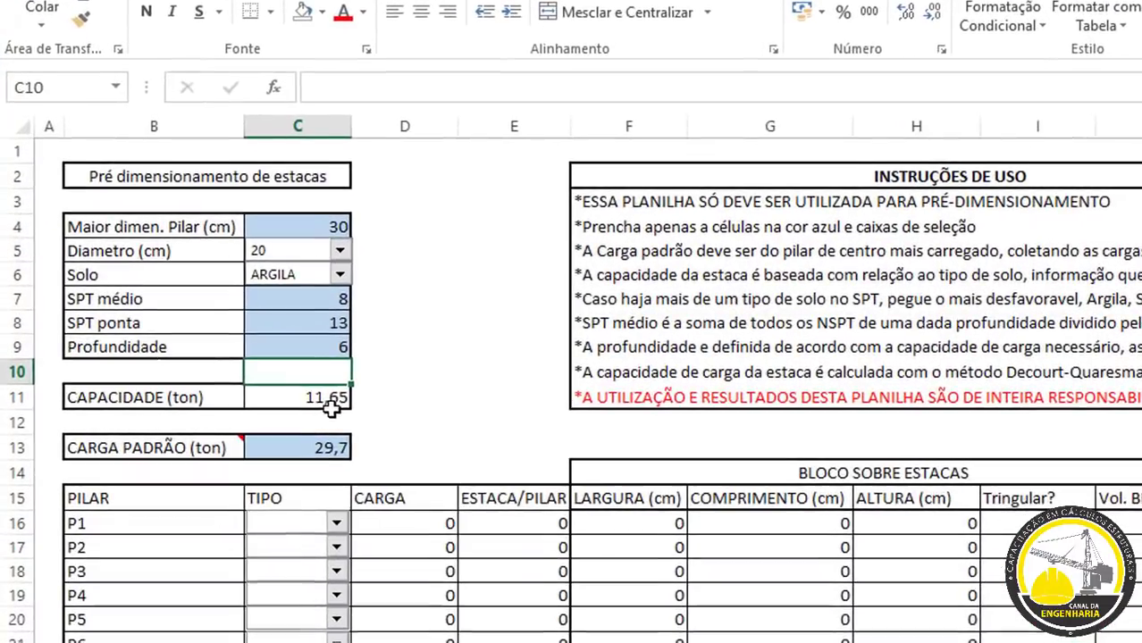
Review the CAPACIDADE result with its SPT inputs and compare it with the CARGA PADRÃO value.
{"action": "left_click", "coordinate": [224, 375]}
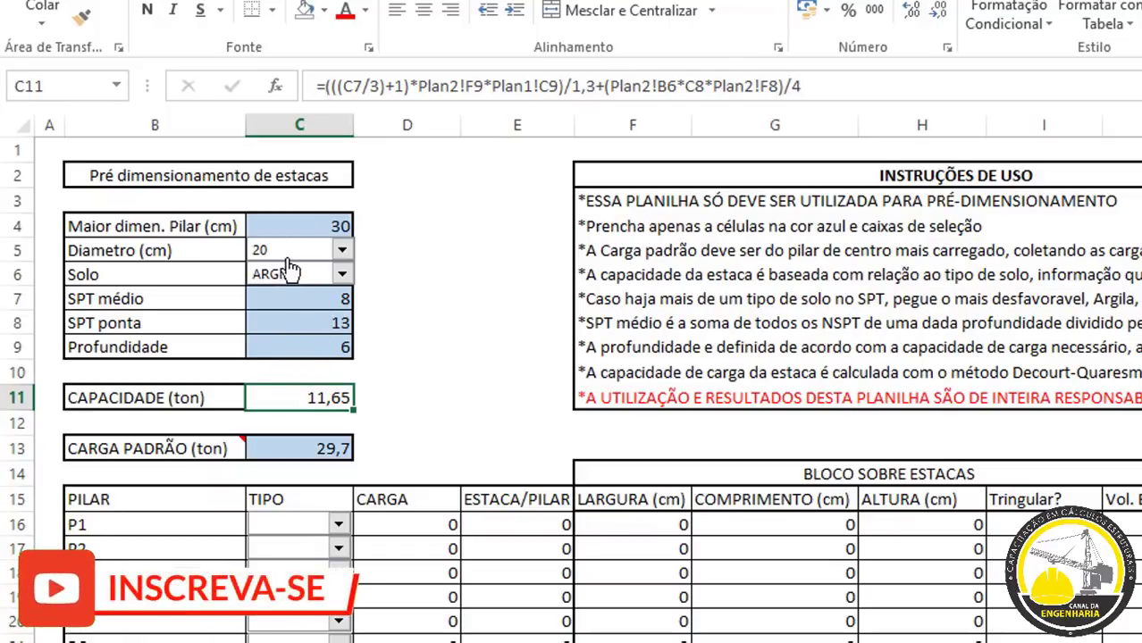
{"action": "left_click_drag", "start_coordinate": [294, 301], "coordinate": [299, 325]}
{"action": "left_click", "coordinate": [470, 370]}
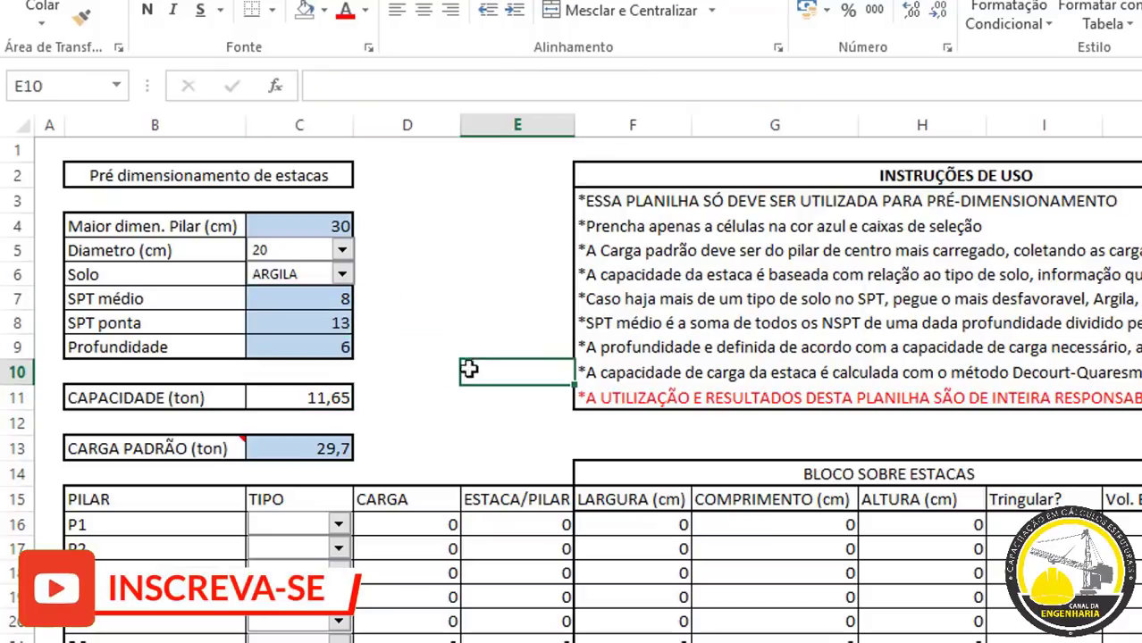
{"action": "left_click", "coordinate": [315, 393]}
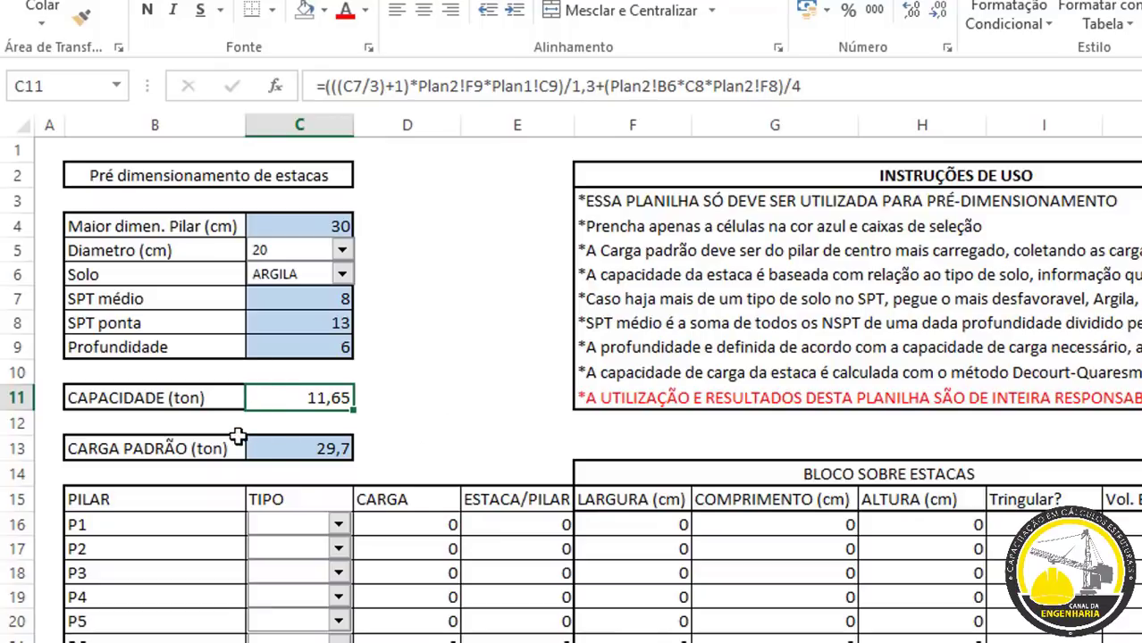
{"action": "left_click", "coordinate": [348, 447]}
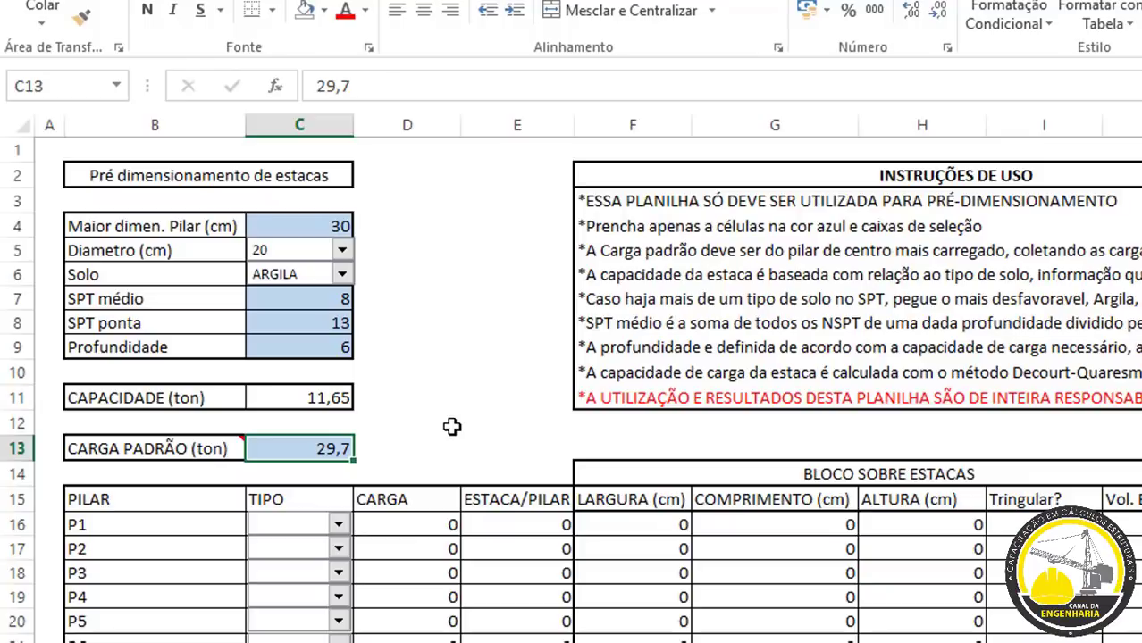
Divide CARGA PADRÃO by CAPACIDADE in cell D13 with =C13/C11 as a check, and clear the cell.
{"action": "left_click", "coordinate": [396, 440]}
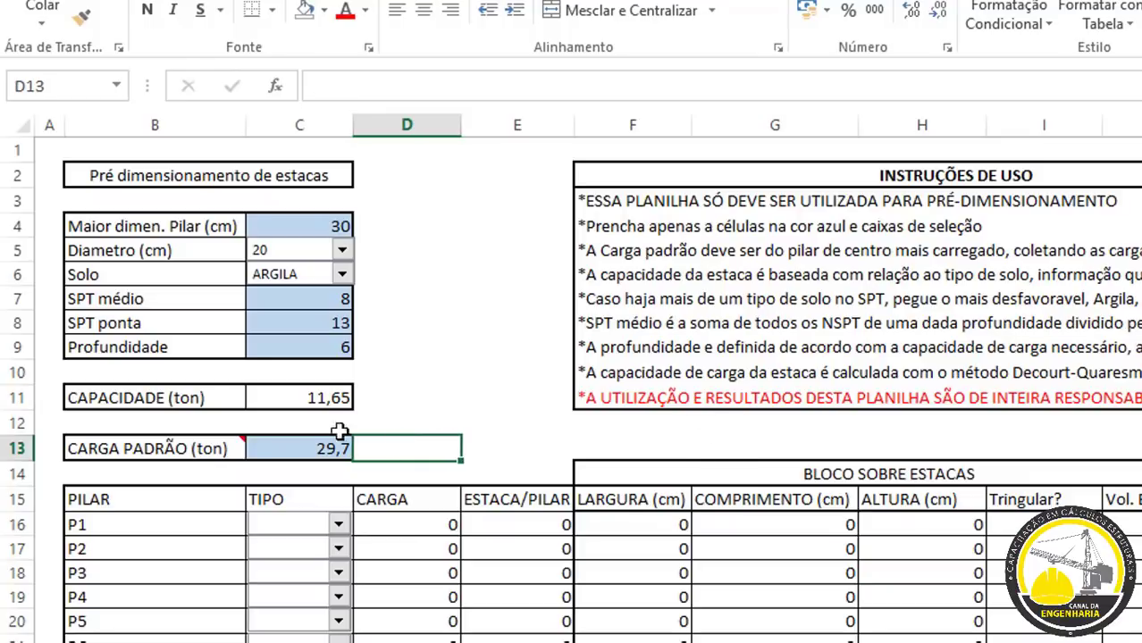
{"action": "scroll", "coordinate": [505, 239], "scroll_direction": "down", "scroll_amount": 2}
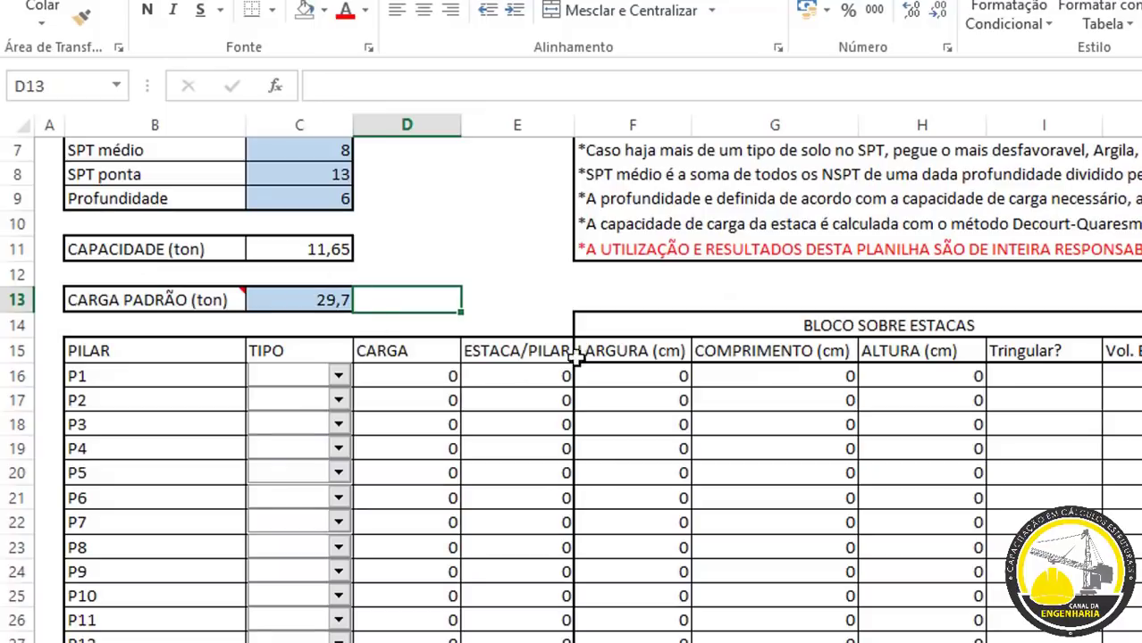
{"action": "type", "text": "="}
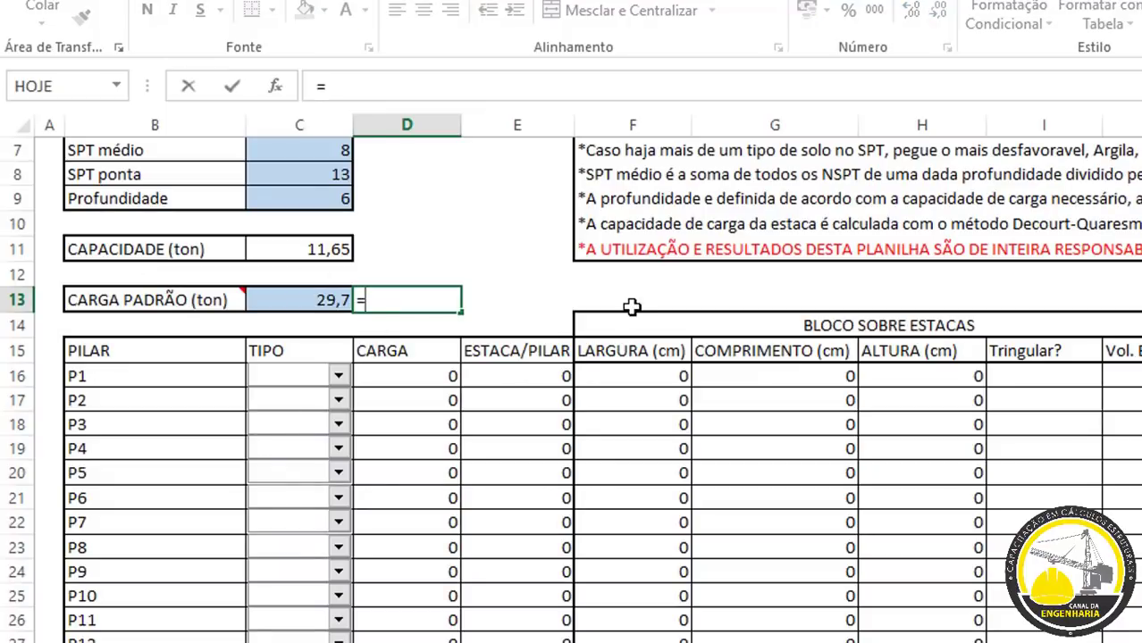
{"action": "left_click", "coordinate": [324, 299]}
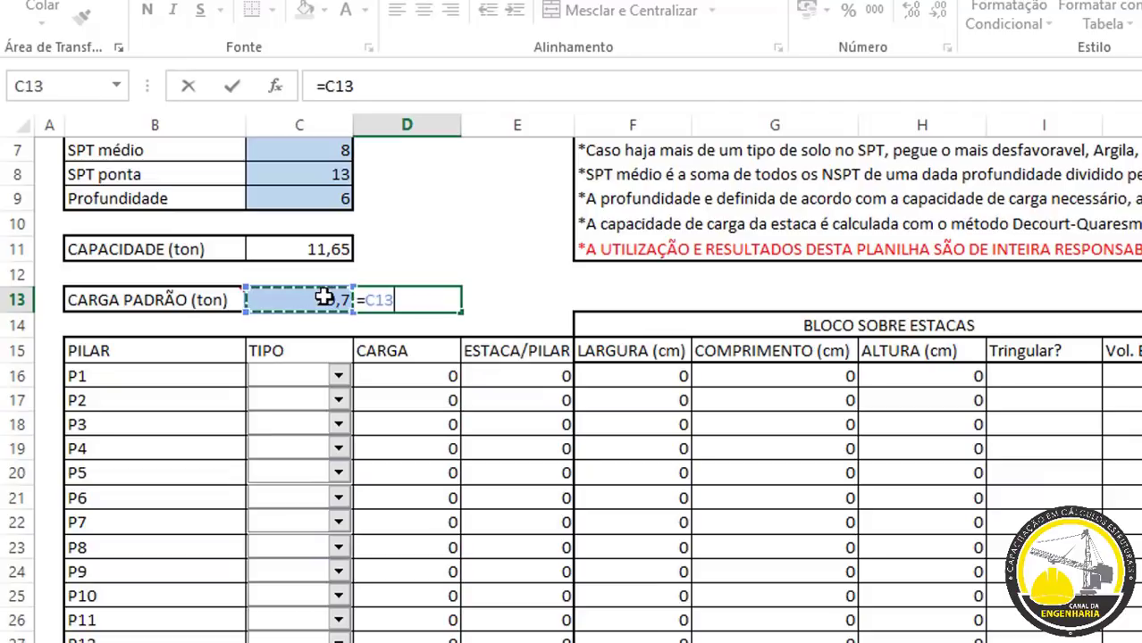
{"action": "type", "text": "/"}
{"action": "left_click", "coordinate": [289, 238]}
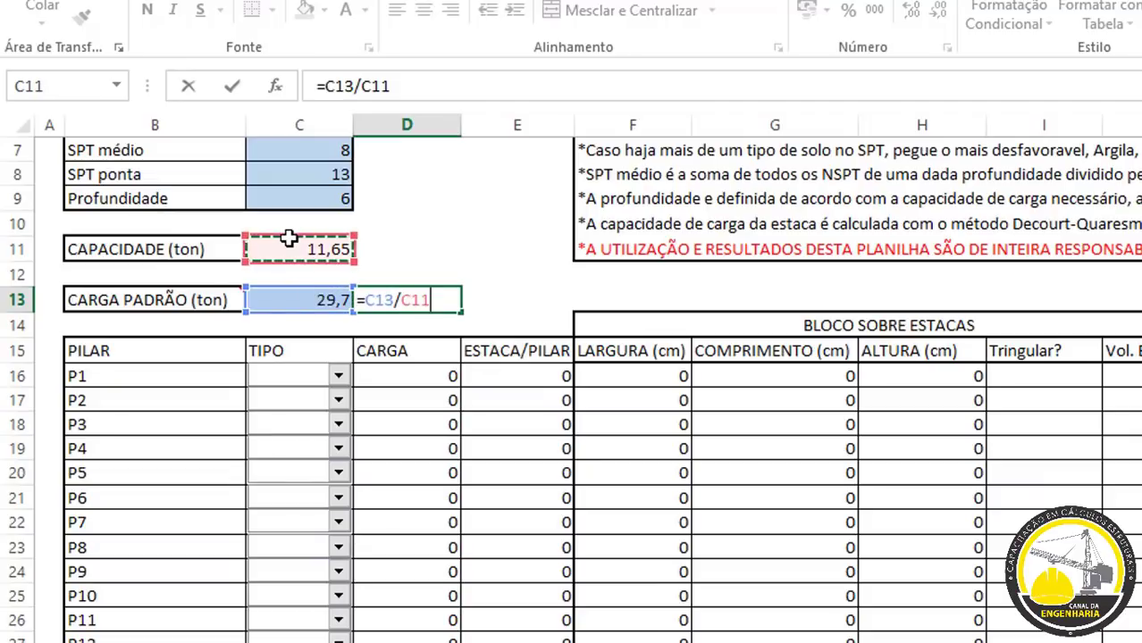
{"action": "key", "text": "Return"}
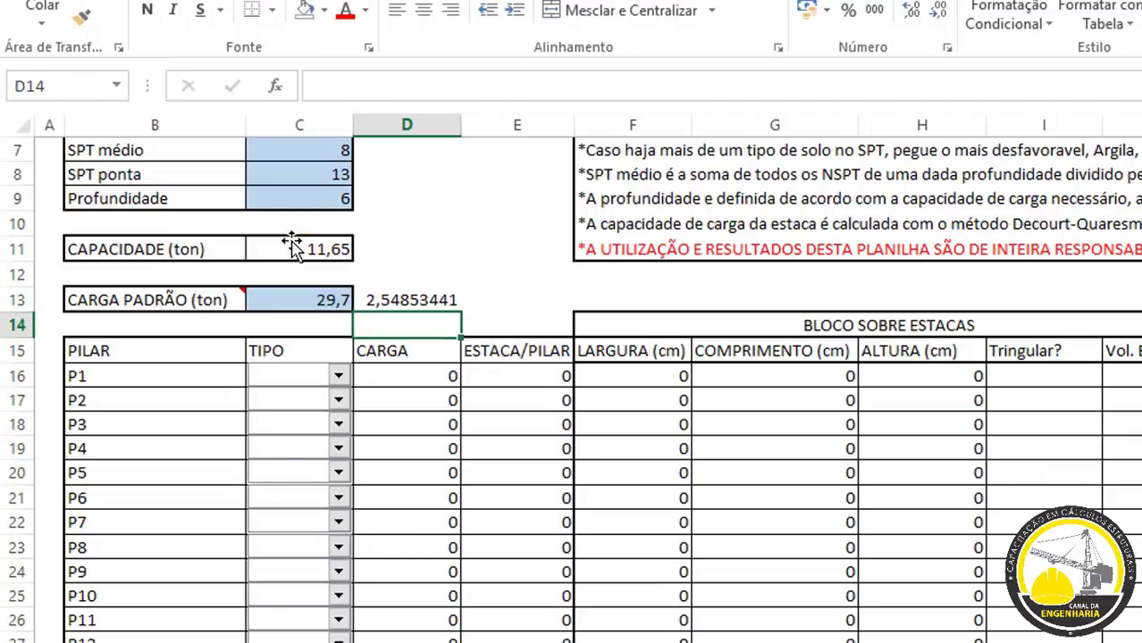
{"action": "left_click", "coordinate": [395, 298]}
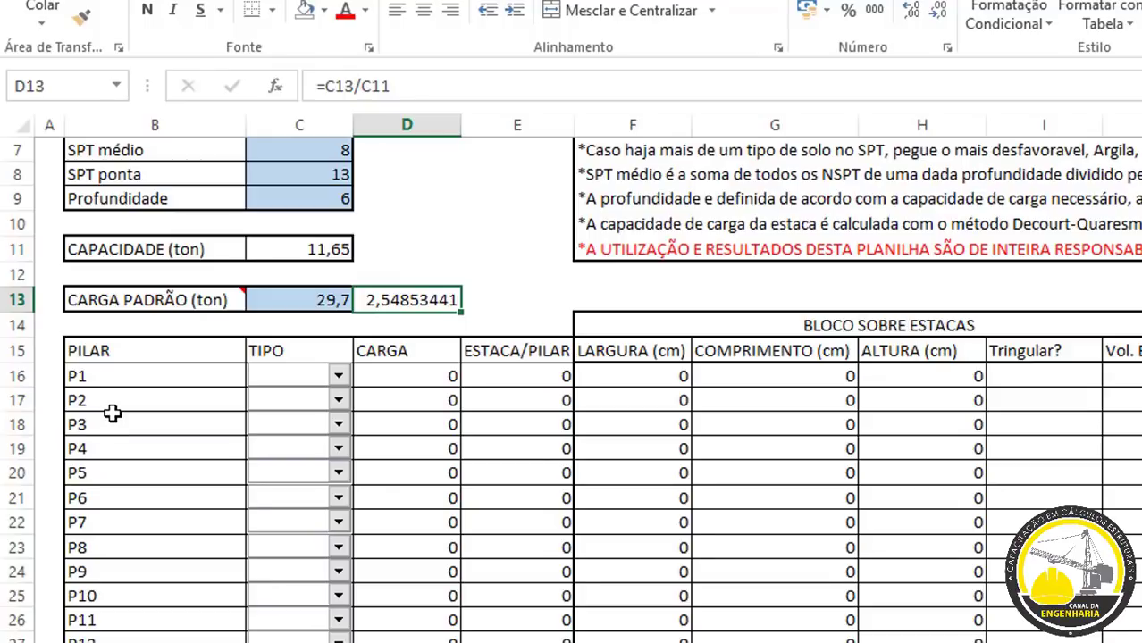
{"action": "key", "text": "Delete"}
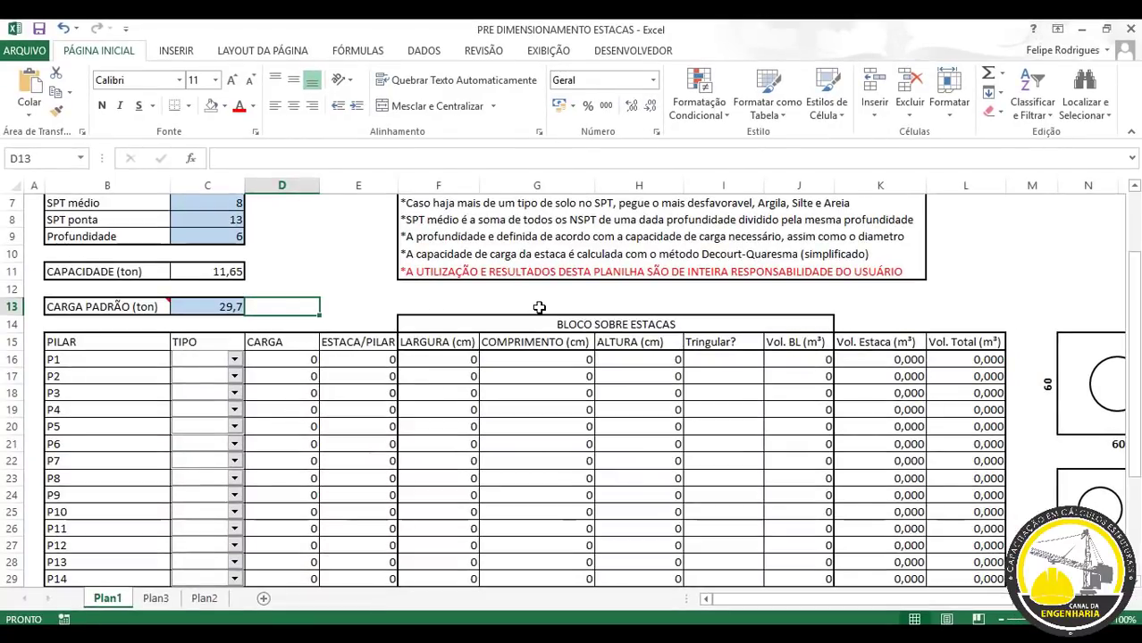
Set the pillar TIPO of P1 and P3 to CANTO and of P2 and P4 to EXTREMIDADE.
{"action": "left_click", "coordinate": [235, 361]}
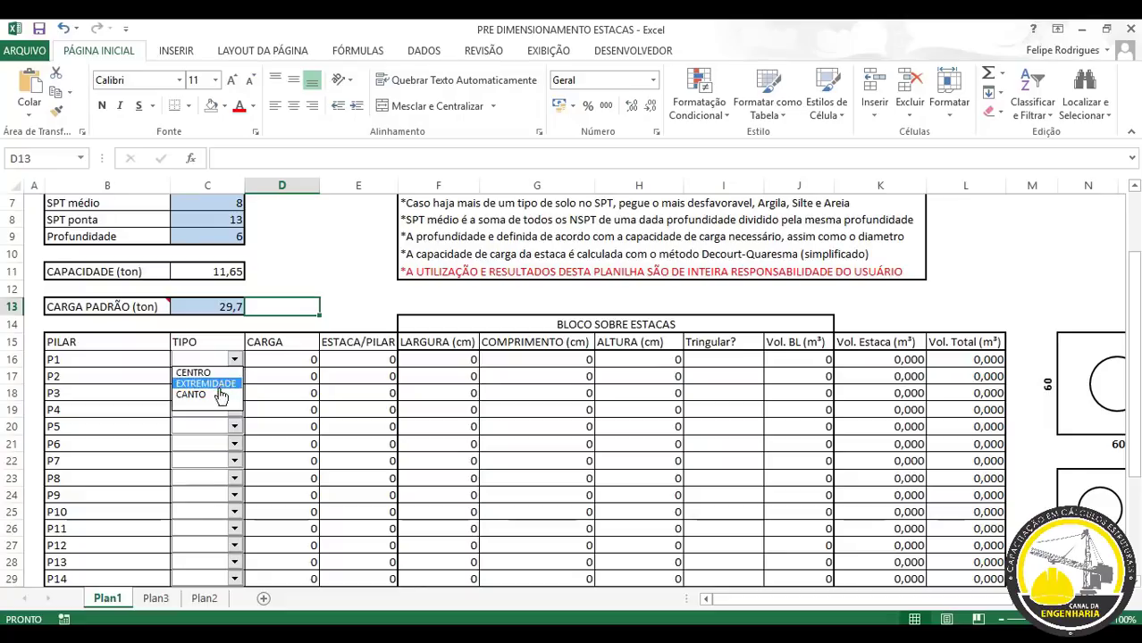
{"action": "left_click", "coordinate": [224, 394]}
{"action": "left_click", "coordinate": [234, 376]}
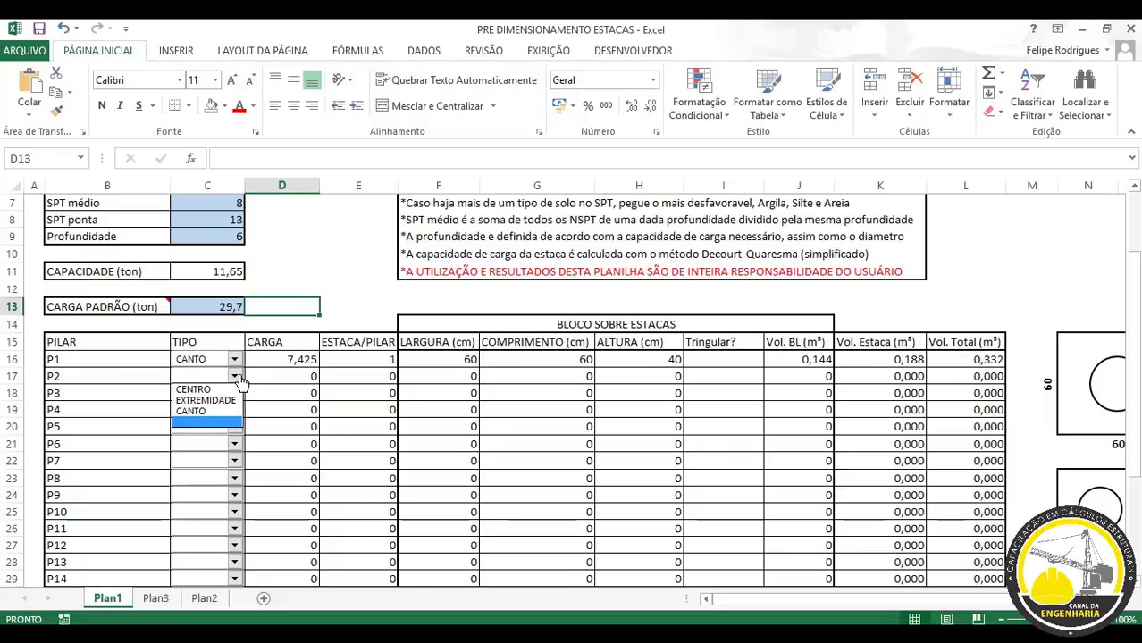
{"action": "left_click", "coordinate": [206, 400]}
{"action": "left_click", "coordinate": [234, 396]}
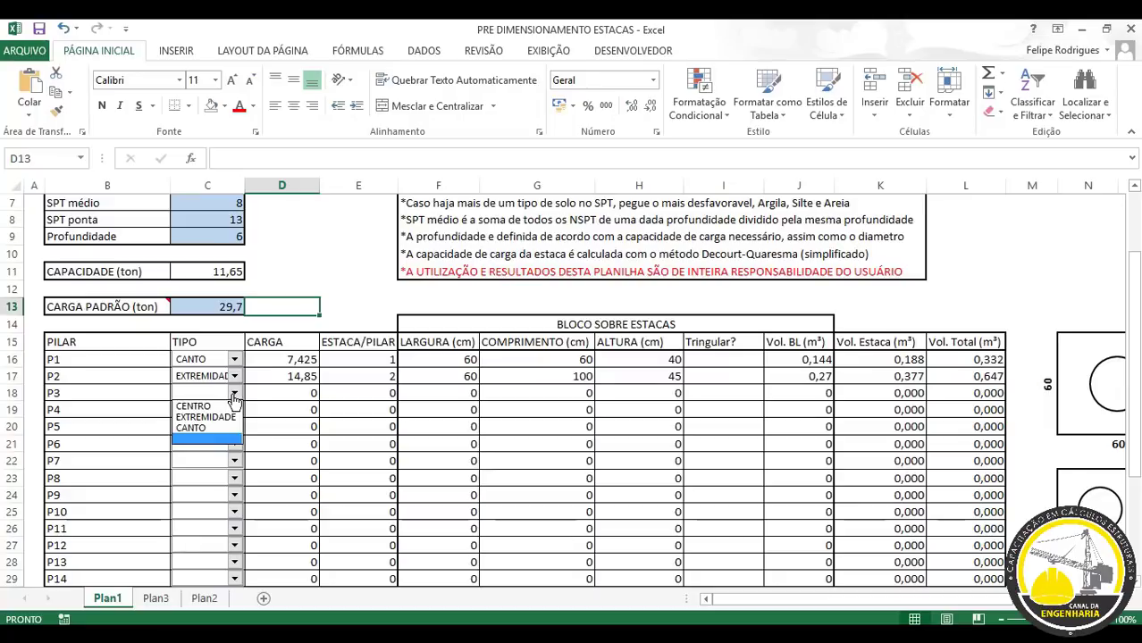
{"action": "left_click", "coordinate": [214, 427]}
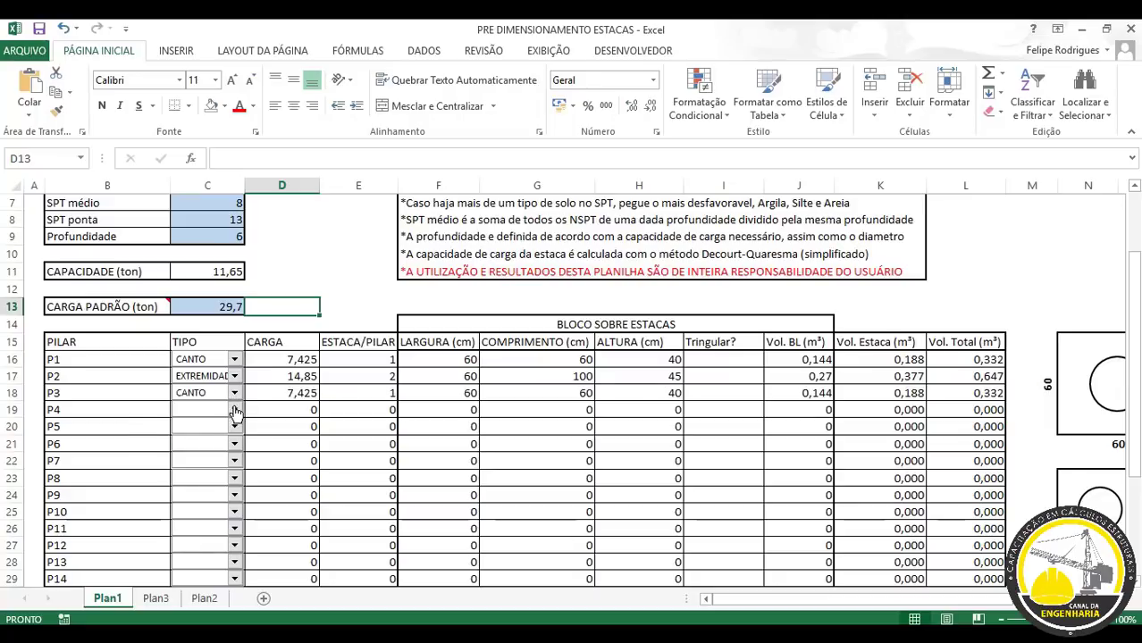
{"action": "left_click", "coordinate": [234, 410]}
{"action": "left_click", "coordinate": [206, 434]}
Set the TIPO of P5 and P9 to CENTRO, P6 and P8 to EXTREMIDADE, and P7 to CANTO.
{"action": "left_click", "coordinate": [234, 427]}
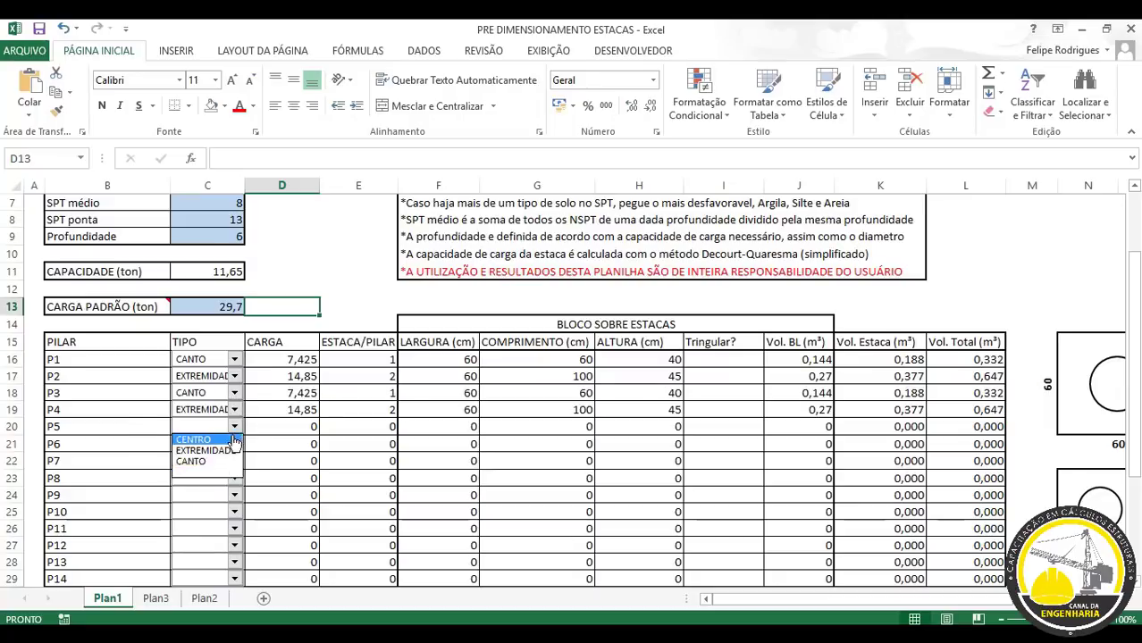
{"action": "left_click", "coordinate": [193, 440]}
{"action": "left_click", "coordinate": [234, 444]}
{"action": "left_click", "coordinate": [205, 468]}
{"action": "left_click", "coordinate": [234, 461]}
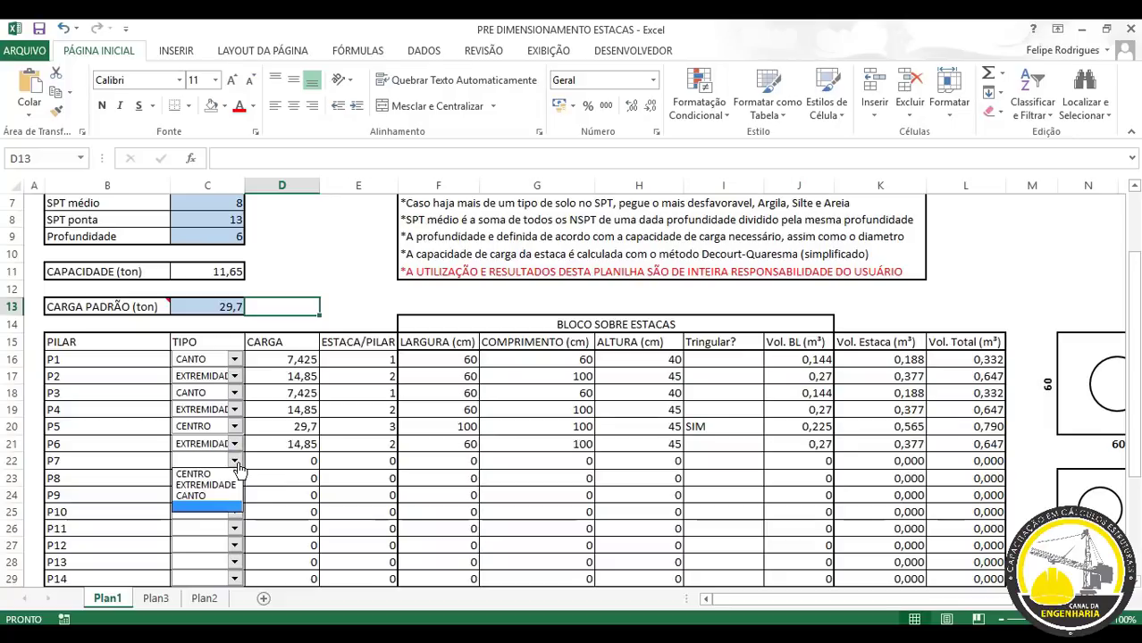
{"action": "left_click", "coordinate": [205, 496]}
{"action": "left_click", "coordinate": [234, 478]}
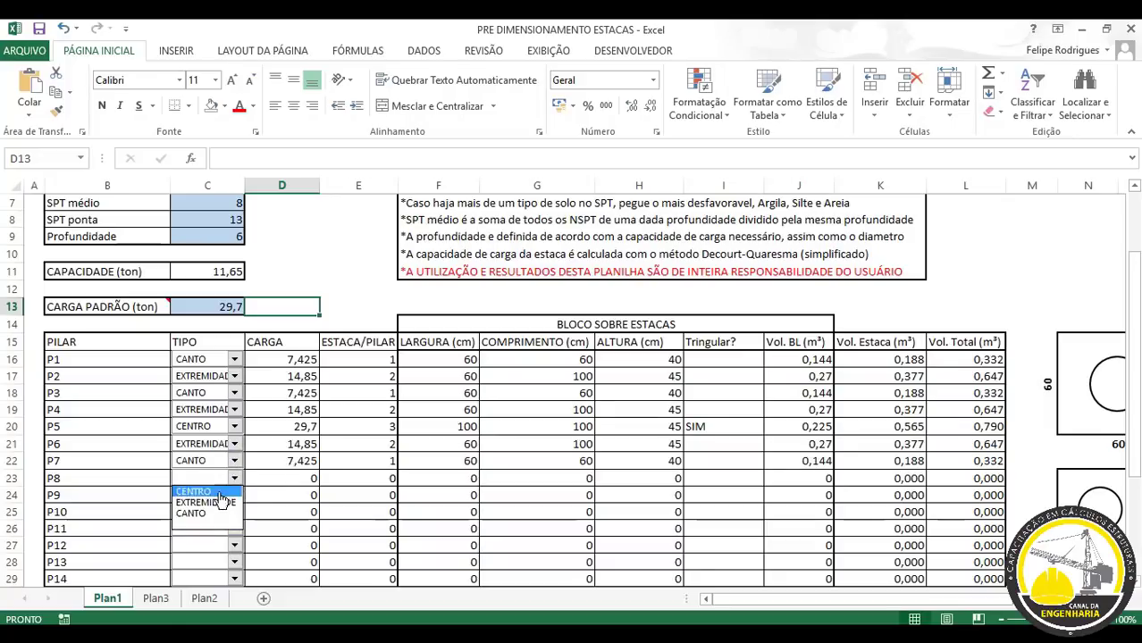
{"action": "left_click", "coordinate": [219, 502]}
{"action": "left_click", "coordinate": [235, 496]}
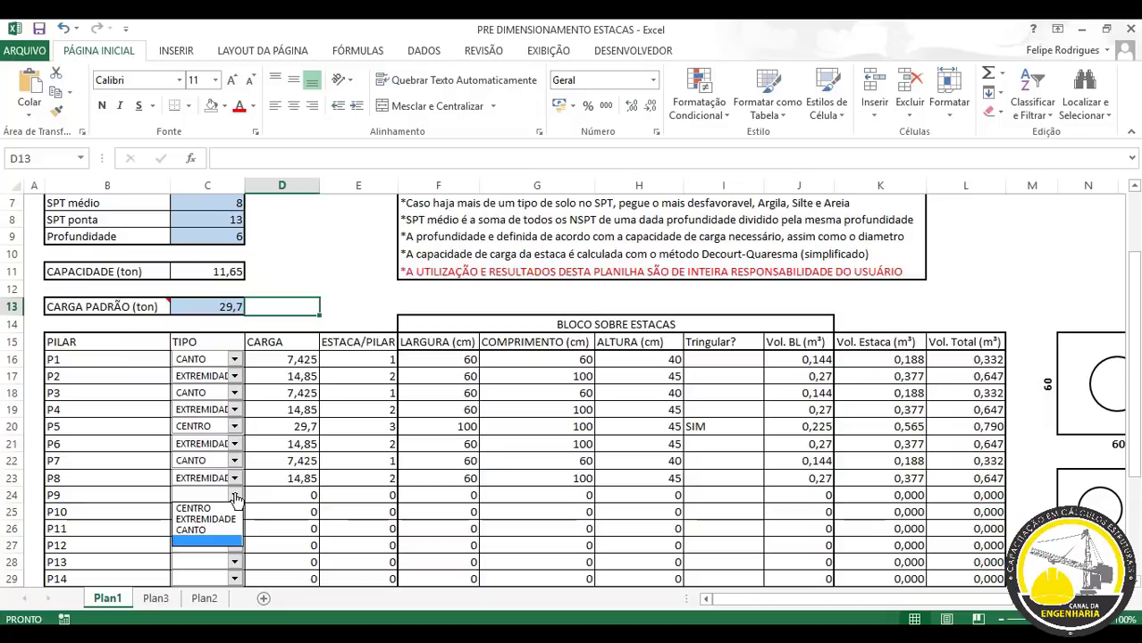
{"action": "left_click", "coordinate": [219, 508]}
Set the TIPO of P10 and P13 to EXTREMIDADE, and of P11, P12 and P14 to CANTO.
{"action": "left_click", "coordinate": [234, 512]}
{"action": "left_click", "coordinate": [224, 537]}
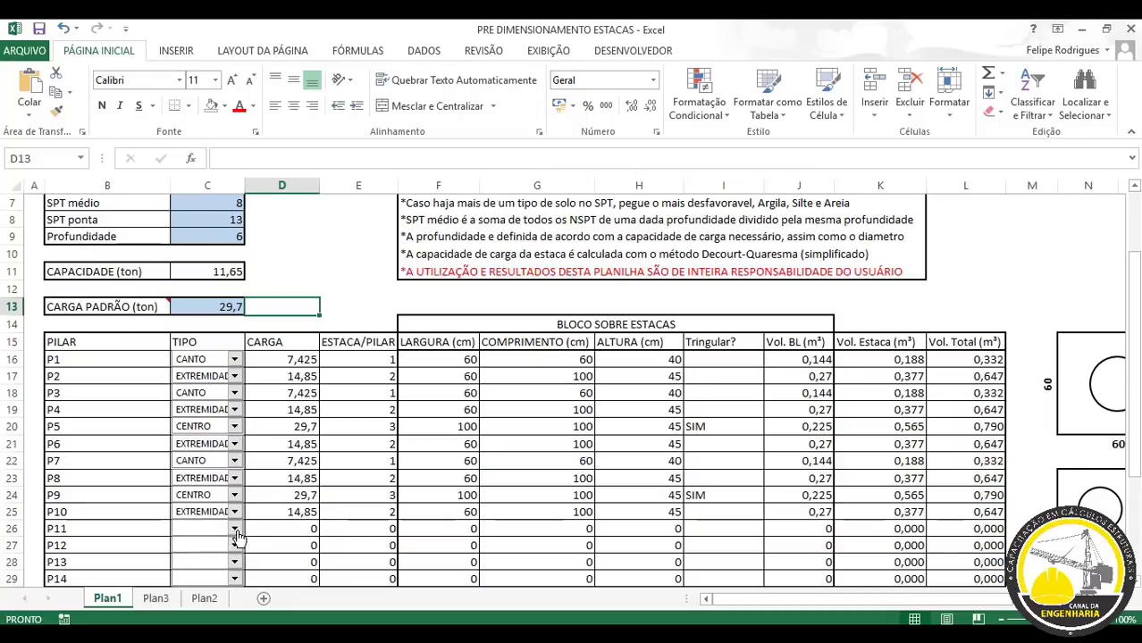
{"action": "left_click", "coordinate": [235, 529]}
{"action": "left_click", "coordinate": [210, 563]}
{"action": "left_click", "coordinate": [234, 545]}
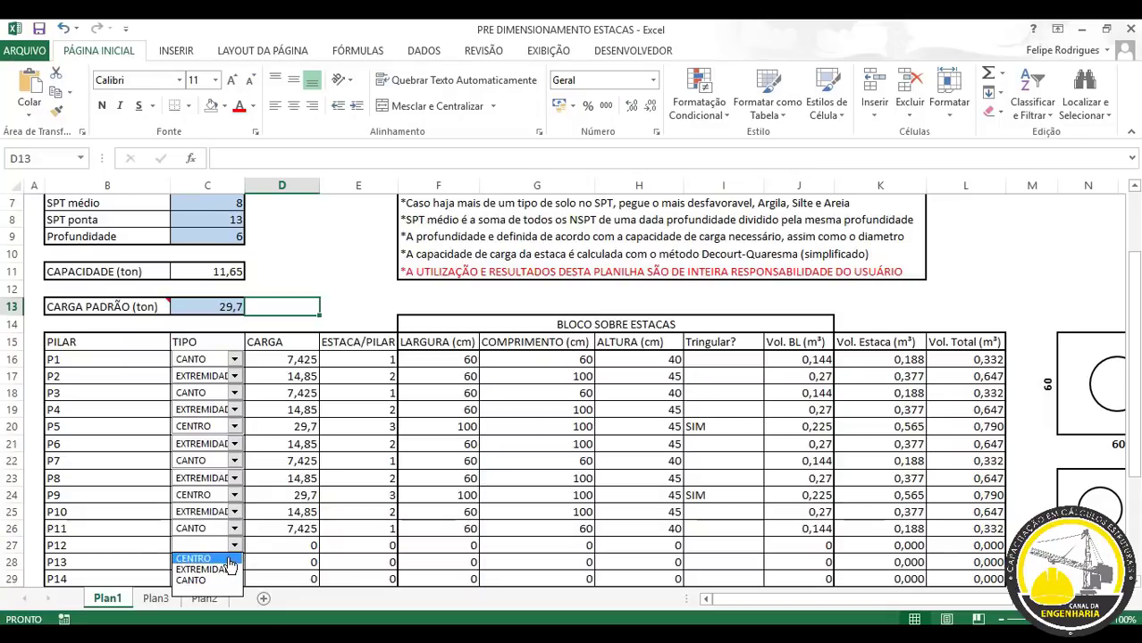
{"action": "left_click", "coordinate": [223, 580]}
{"action": "left_click", "coordinate": [234, 562]}
{"action": "left_click", "coordinate": [218, 585]}
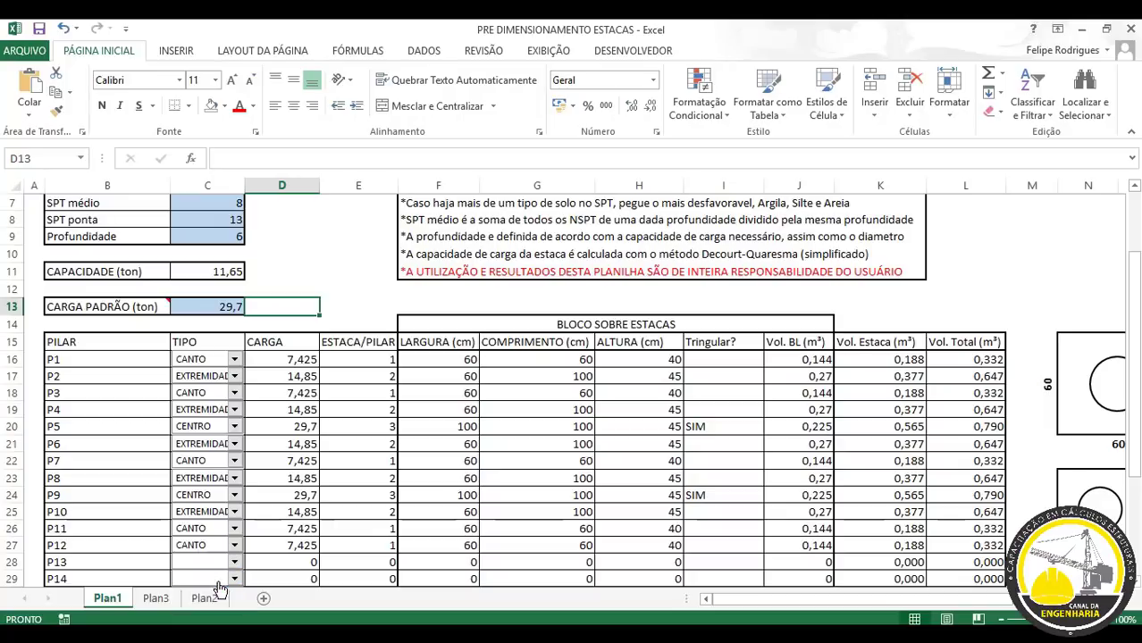
{"action": "left_click", "coordinate": [234, 579]}
{"action": "left_click", "coordinate": [215, 555]}
Examine the Tringular? and CARGA columns of the pillar table, including the load formula of P1.
{"action": "left_click", "coordinate": [724, 377]}
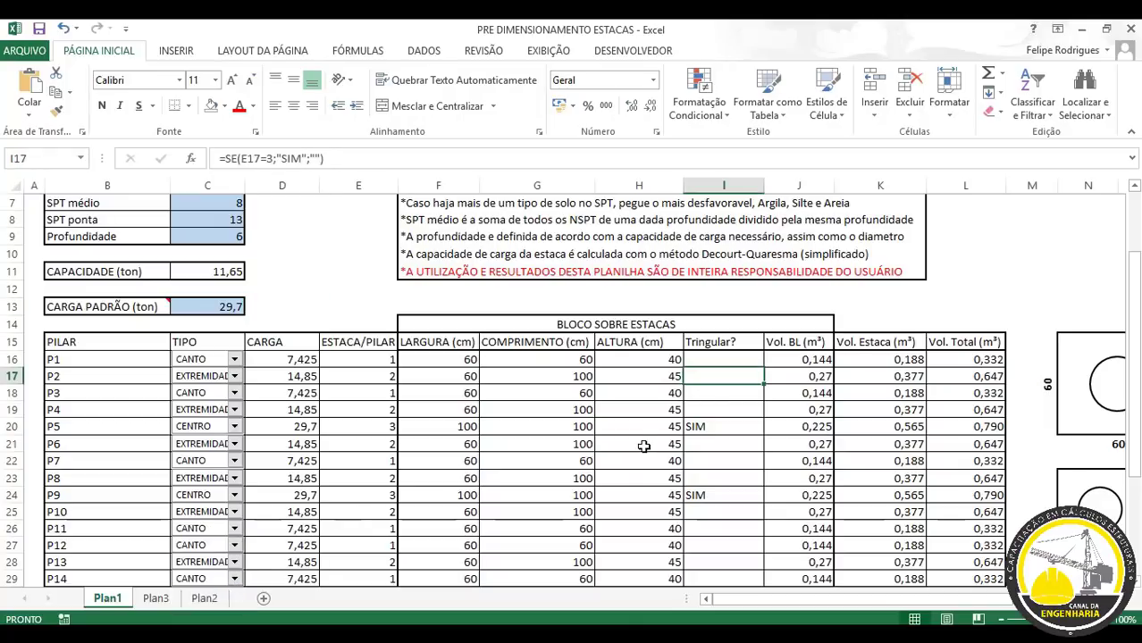
{"action": "left_click_drag", "start_coordinate": [270, 359], "coordinate": [272, 436]}
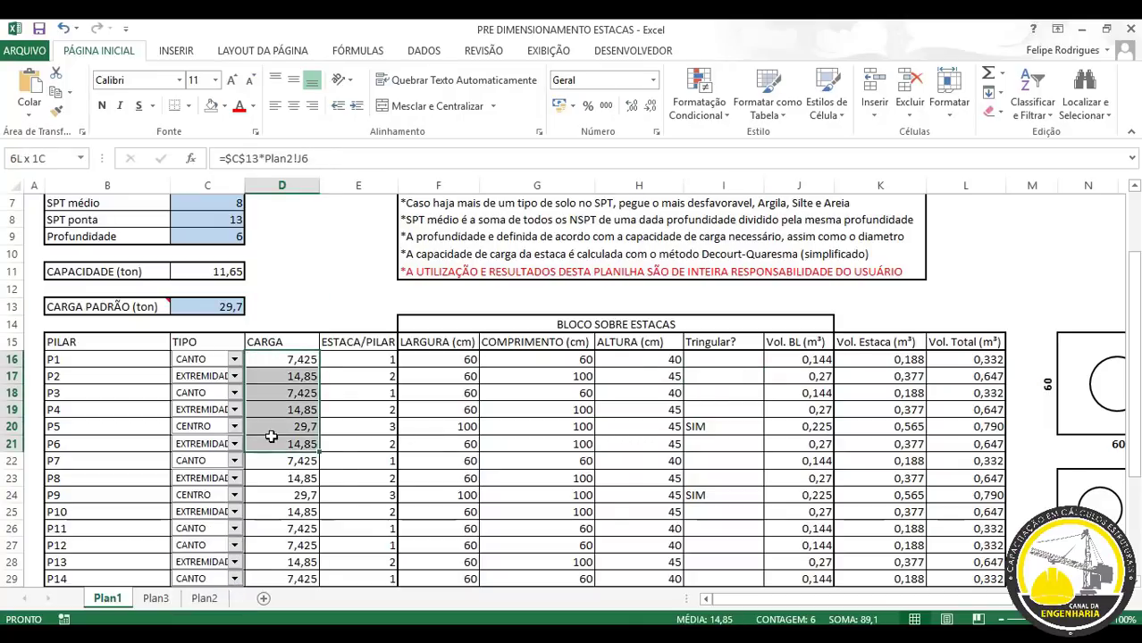
{"action": "left_click", "coordinate": [613, 508]}
{"action": "left_click", "coordinate": [288, 359]}
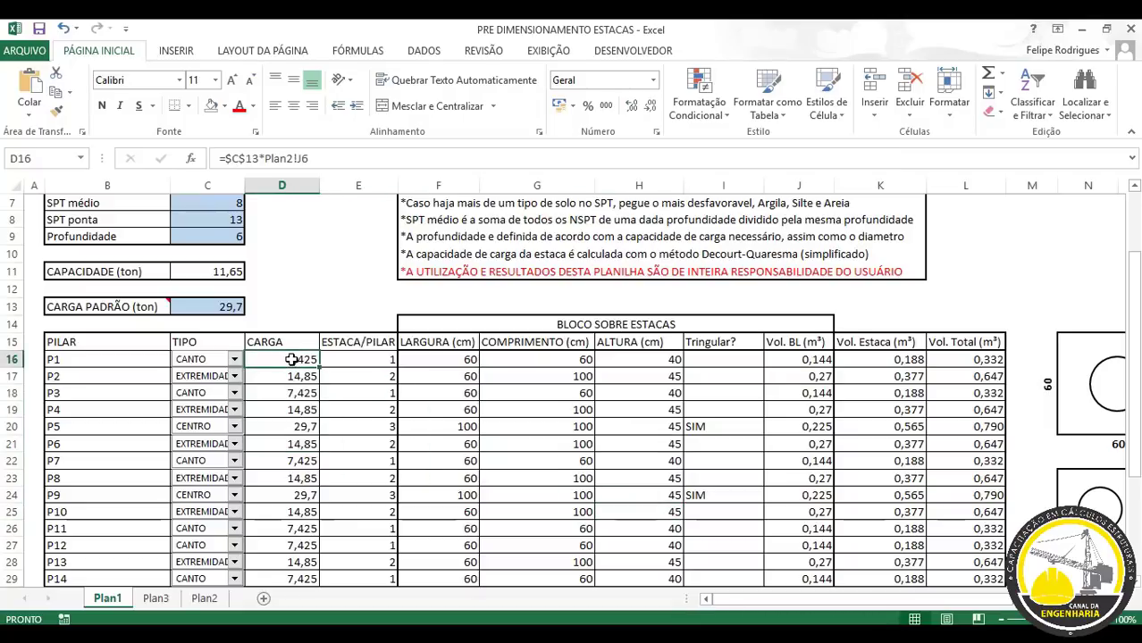
Examine the ESTACA/PILAR, LARGURA, COMPRIMENTO and ALTURA formulas of pillar P1.
{"action": "scroll", "coordinate": [292, 360], "scroll_direction": "up", "scroll_amount": 2}
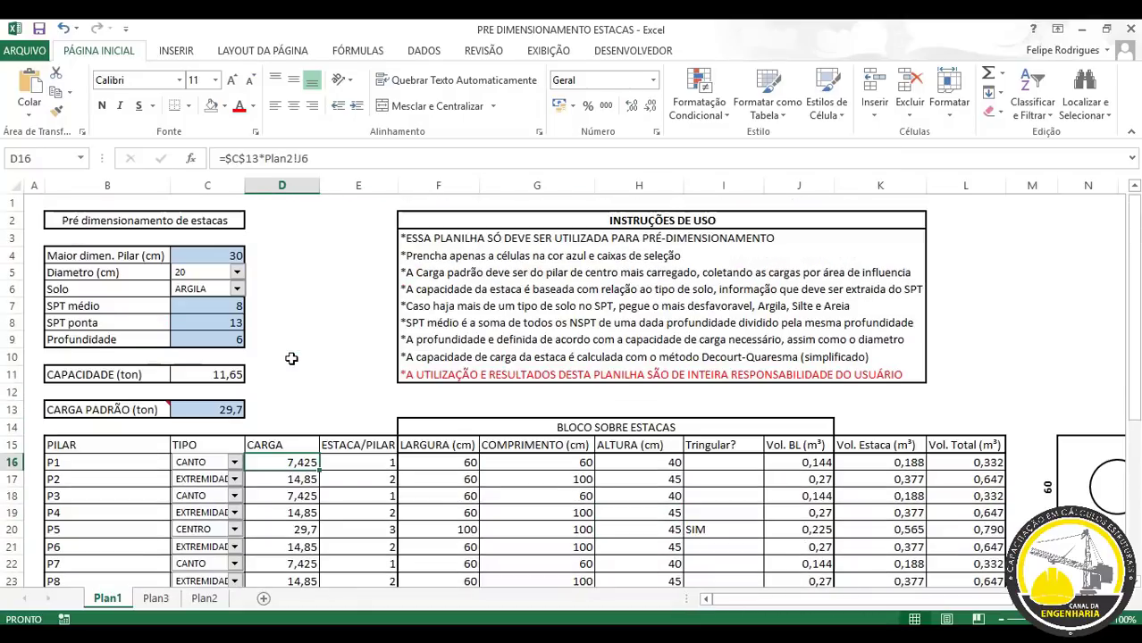
{"action": "scroll", "coordinate": [330, 322], "scroll_direction": "down", "scroll_amount": 1}
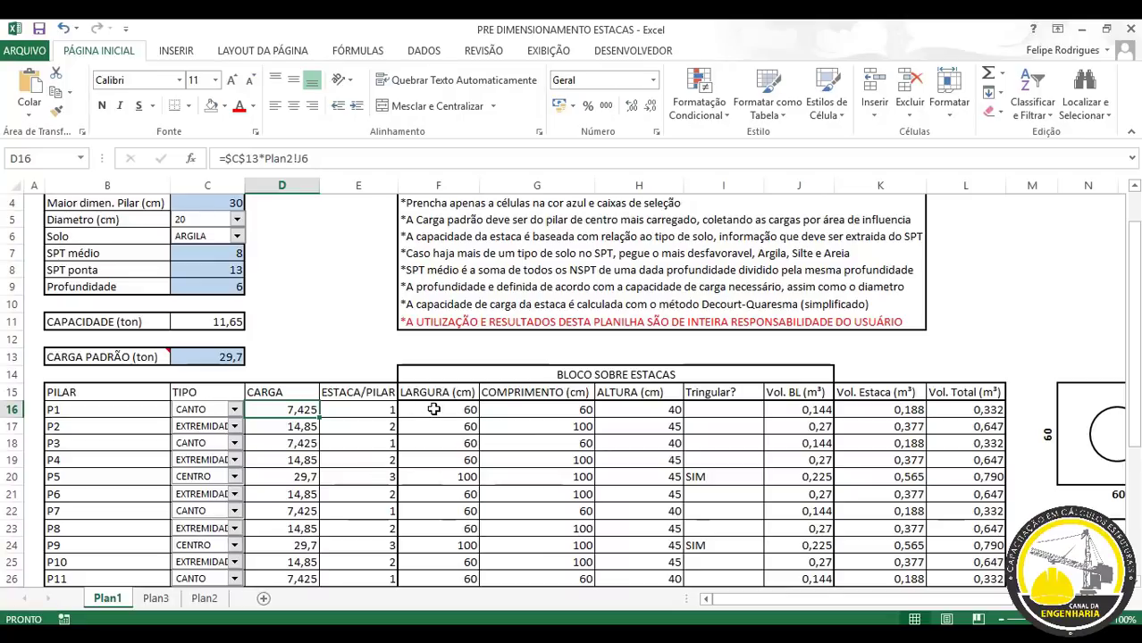
{"action": "left_click", "coordinate": [358, 326]}
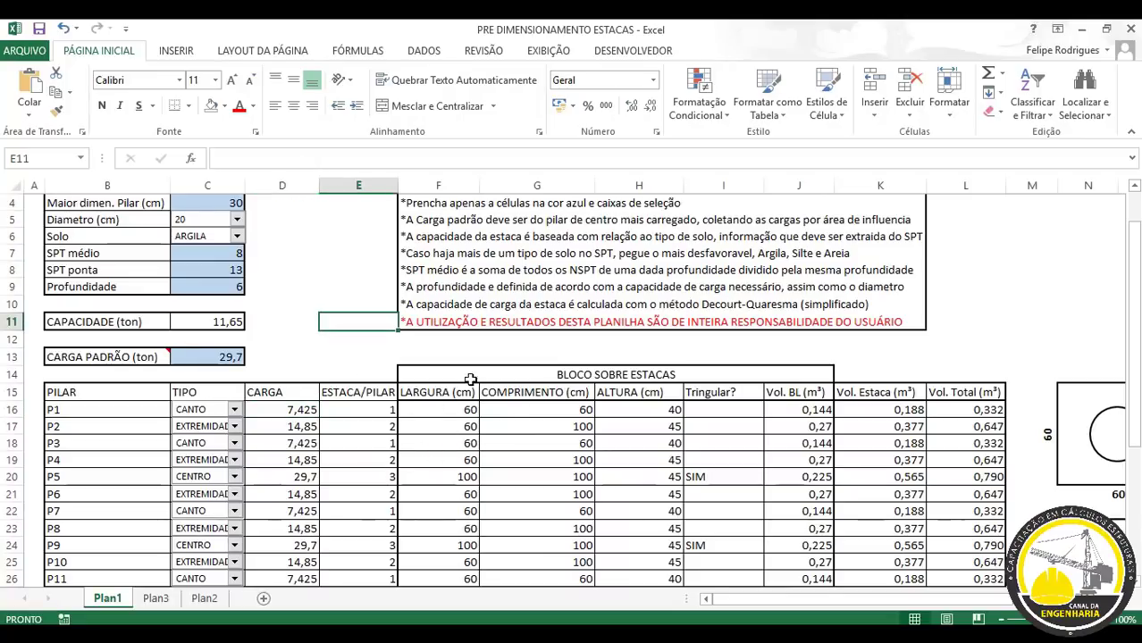
{"action": "left_click", "coordinate": [339, 409]}
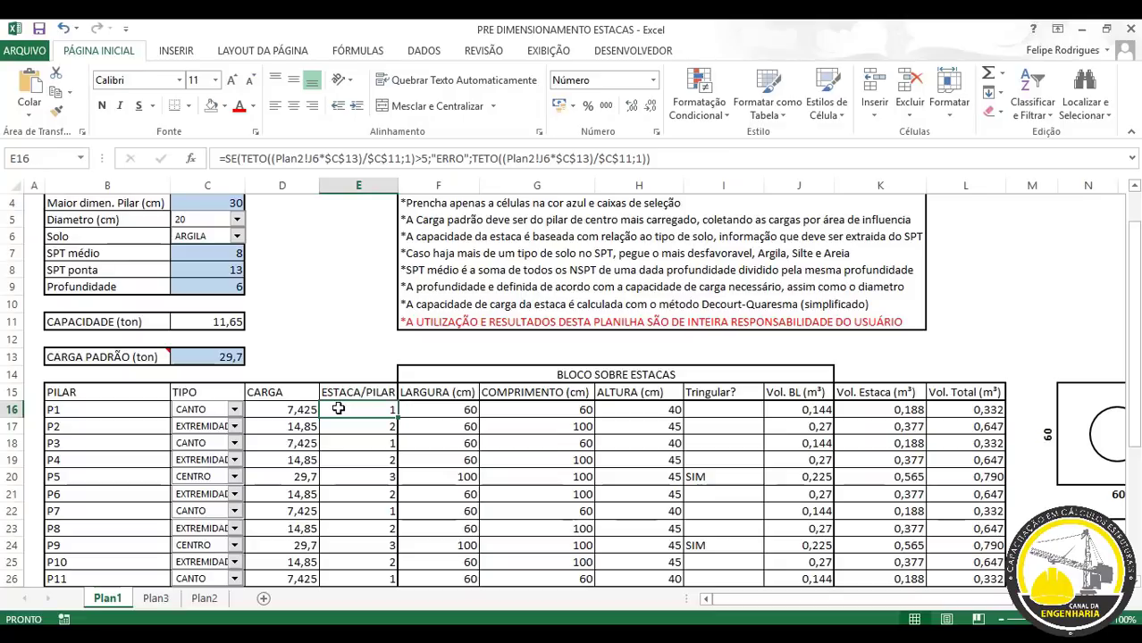
{"action": "left_click", "coordinate": [467, 412]}
{"action": "left_click", "coordinate": [519, 417]}
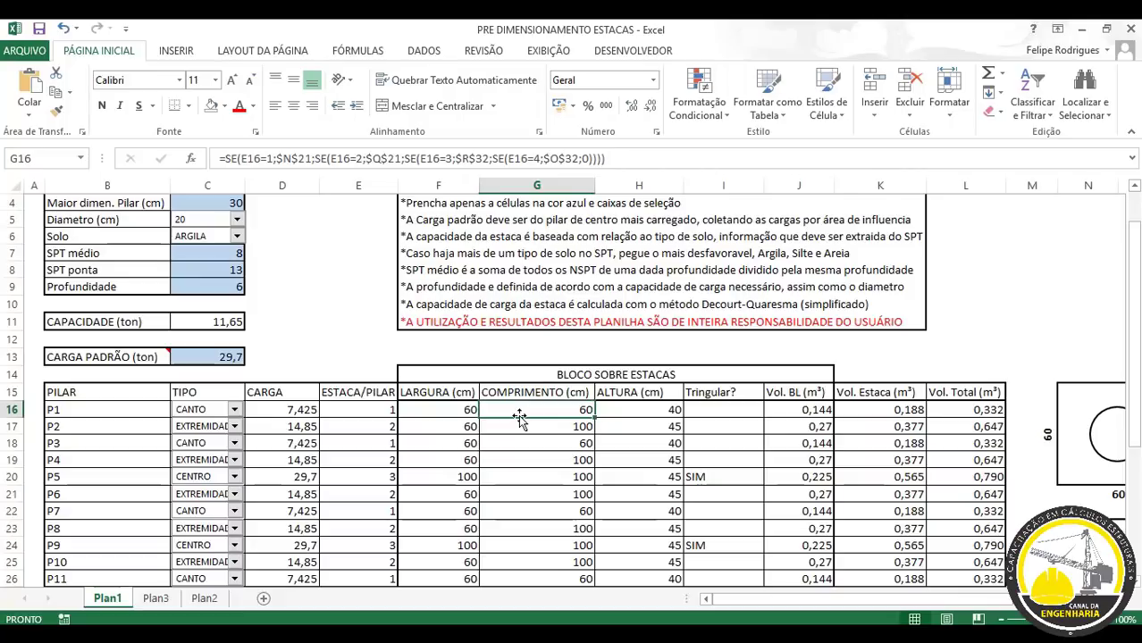
{"action": "left_click", "coordinate": [641, 406]}
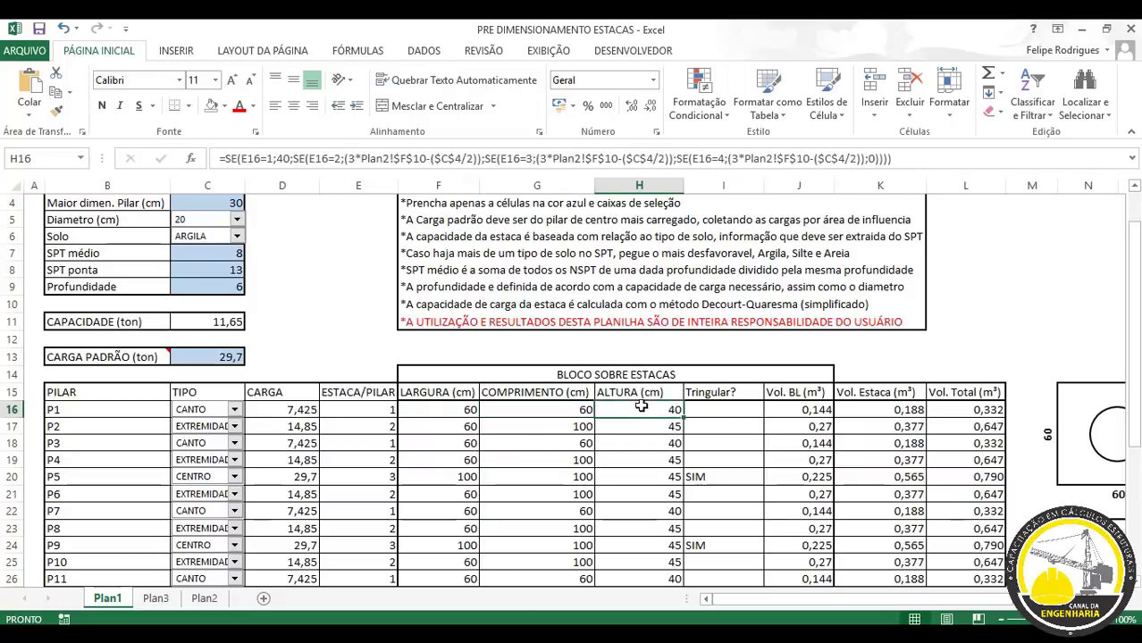
{"action": "left_click", "coordinate": [370, 409]}
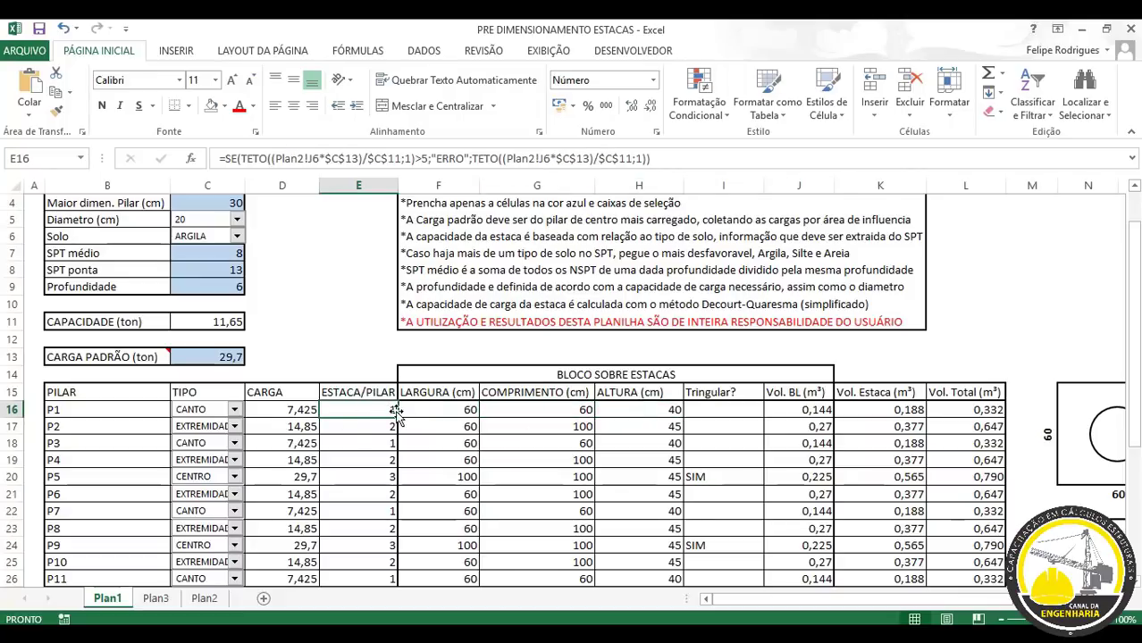
Examine the pile cap drawings for one, two, three and four piles beside the pillar table.
{"action": "left_click_drag", "start_coordinate": [766, 611], "coordinate": [866, 605]}
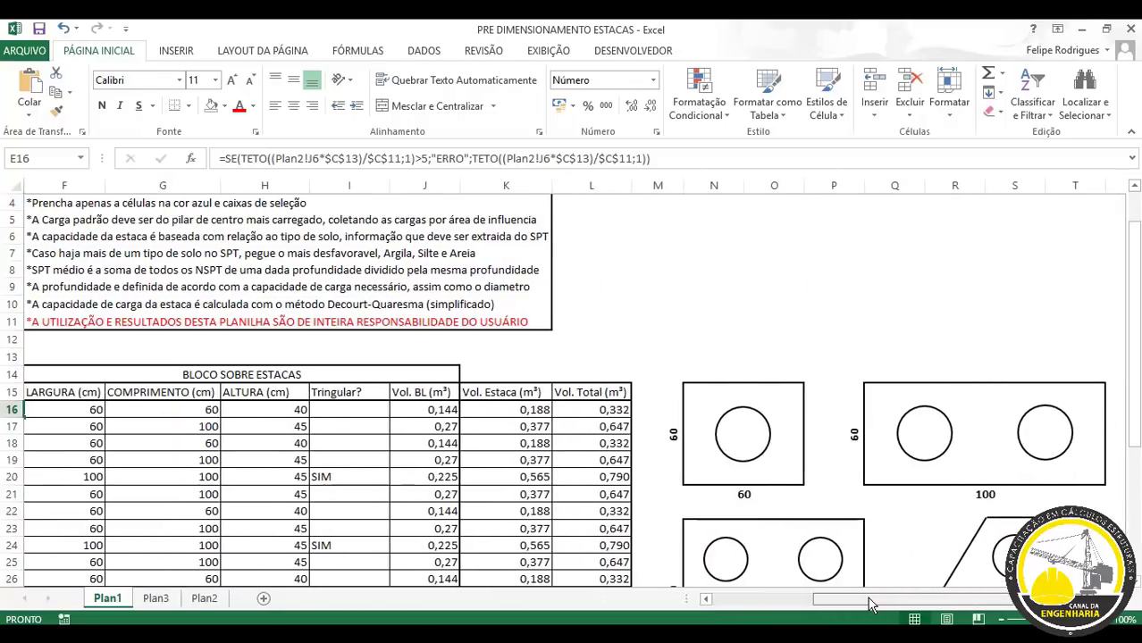
{"action": "scroll", "coordinate": [929, 482], "scroll_direction": "down", "scroll_amount": 4}
{"action": "scroll", "coordinate": [929, 494], "scroll_direction": "up", "scroll_amount": 1}
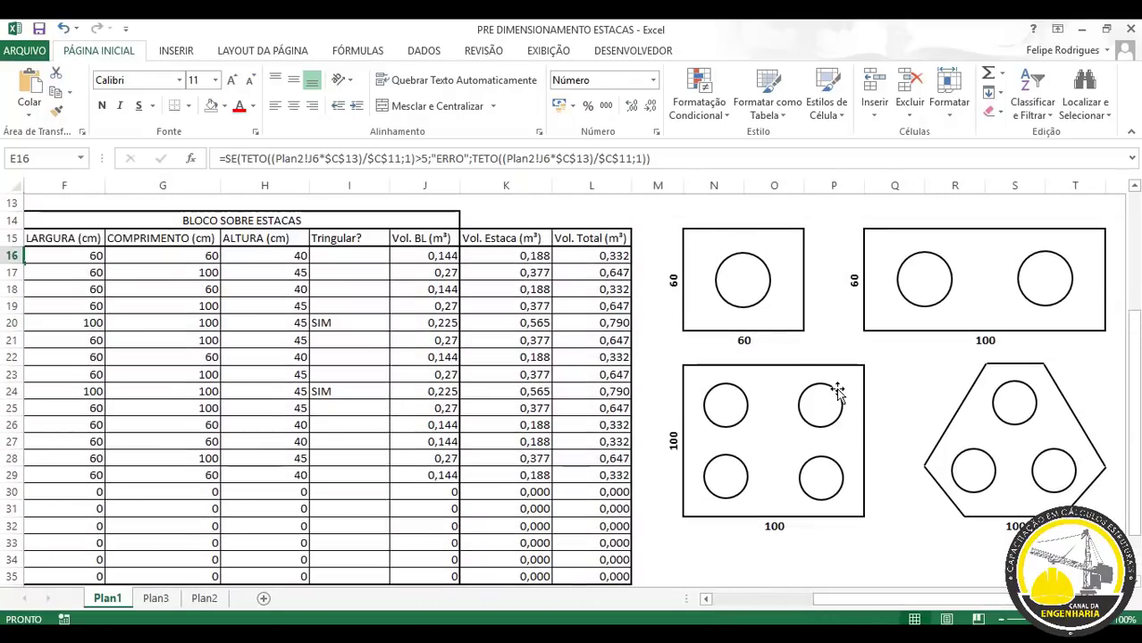
{"action": "scroll", "coordinate": [837, 391], "scroll_direction": "up", "scroll_amount": 1}
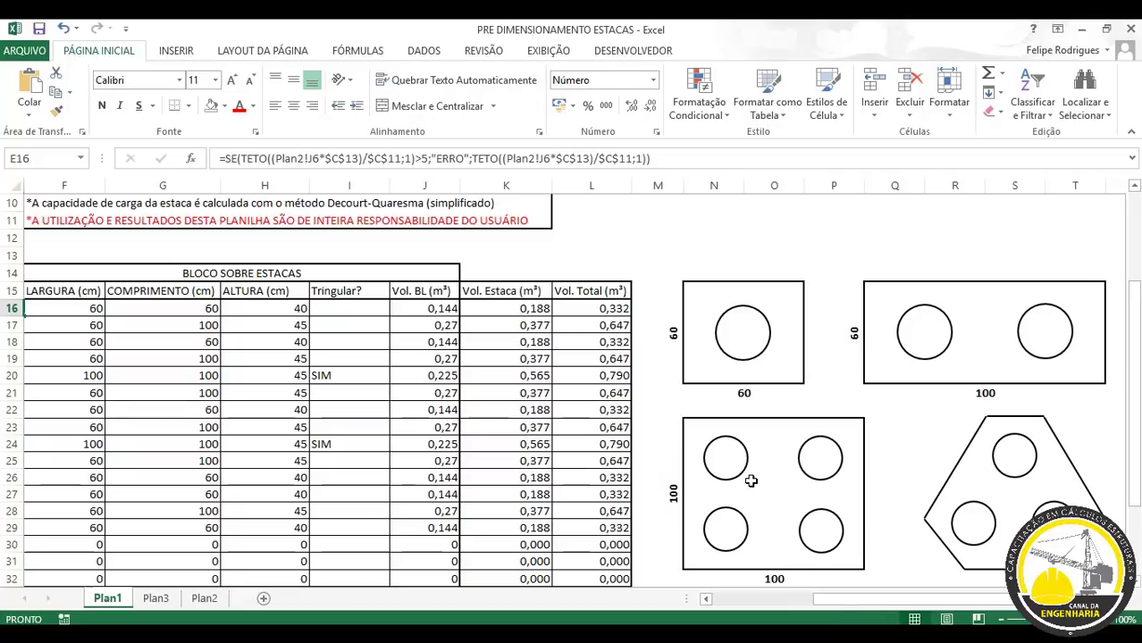
Examine the number of piles and the cap length and height of pillar P2.
{"action": "left_click_drag", "start_coordinate": [840, 608], "coordinate": [818, 607]}
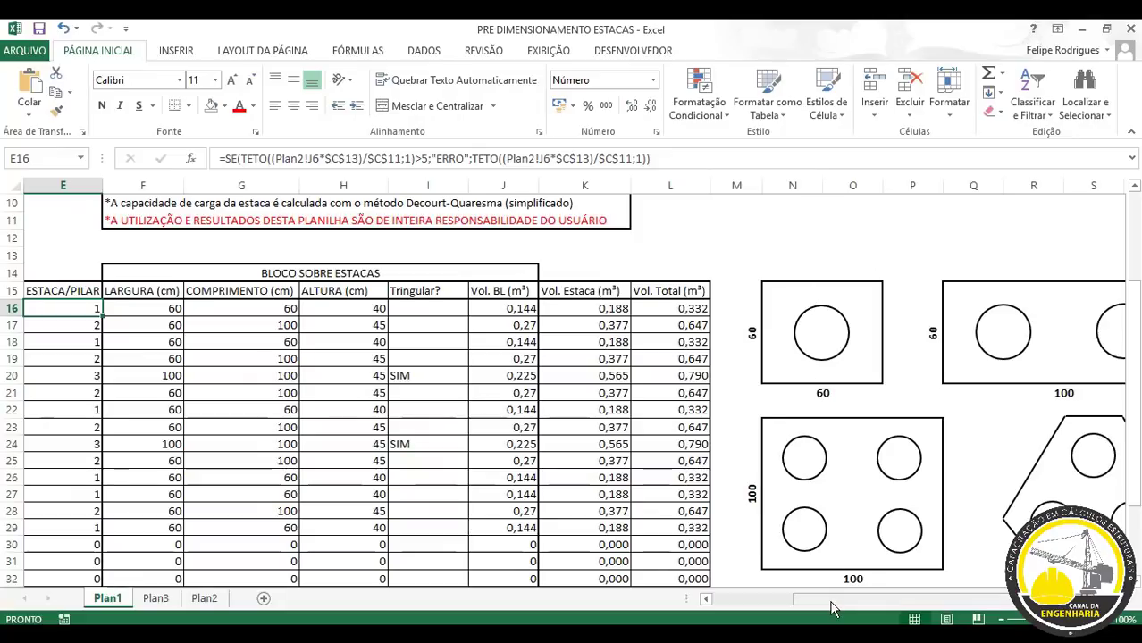
{"action": "left_click_drag", "start_coordinate": [836, 609], "coordinate": [770, 608]}
{"action": "left_click", "coordinate": [331, 326]}
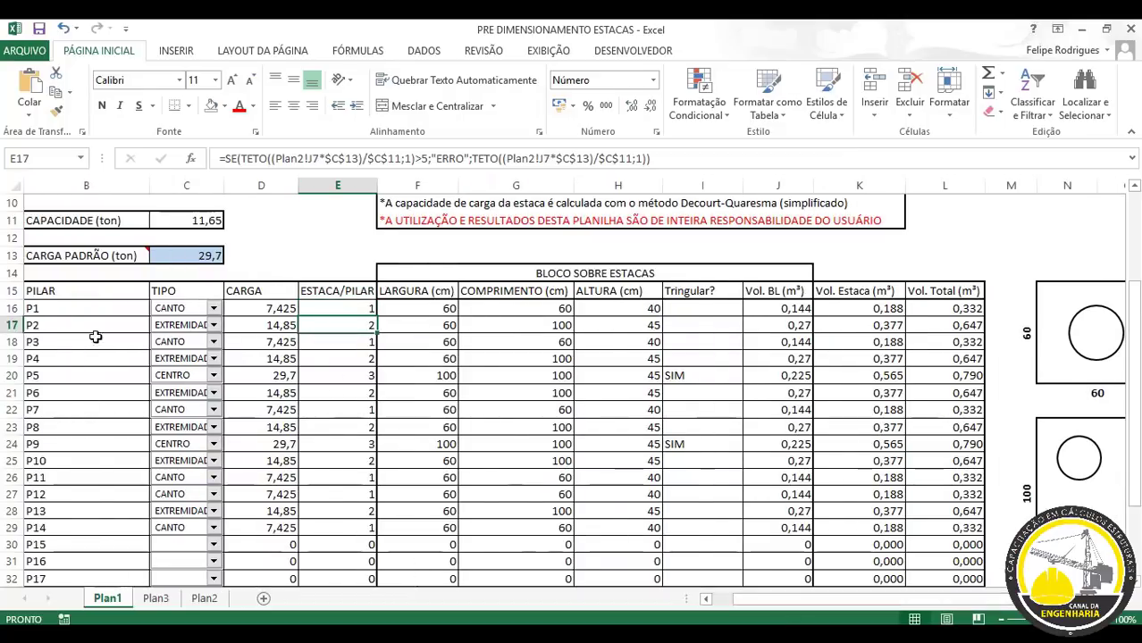
{"action": "left_click", "coordinate": [53, 324]}
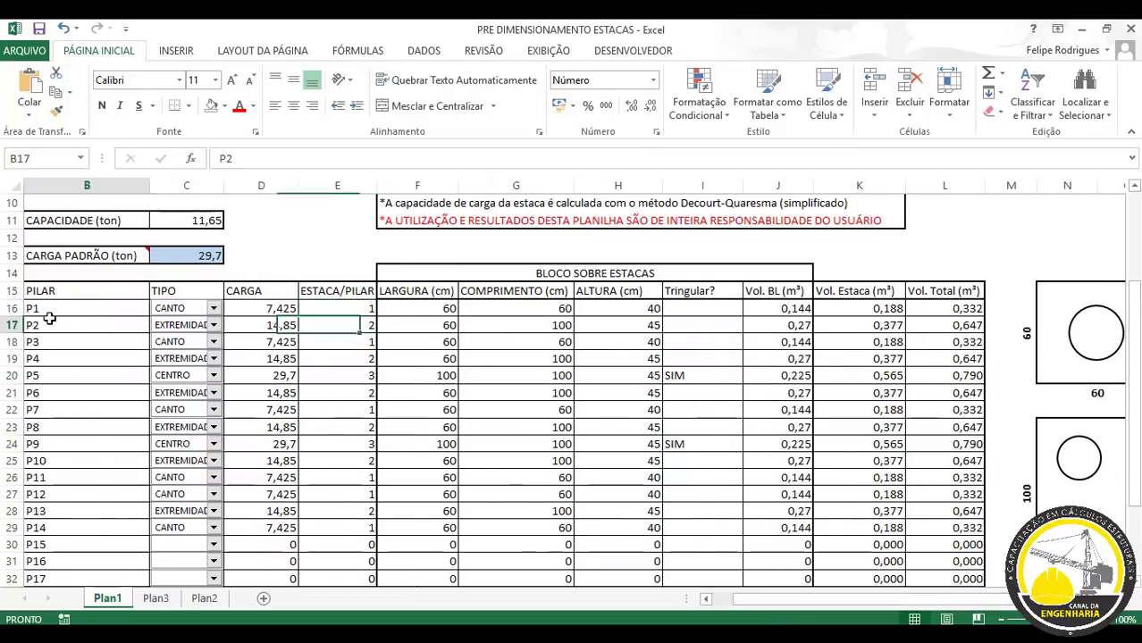
{"action": "left_click", "coordinate": [336, 328]}
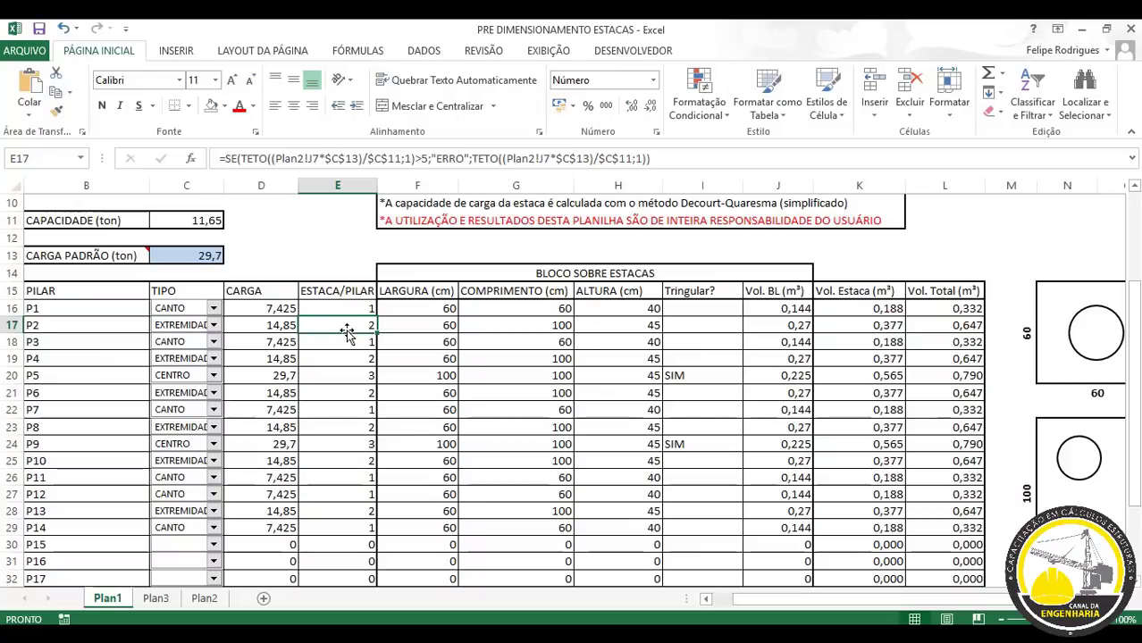
{"action": "left_click", "coordinate": [533, 326]}
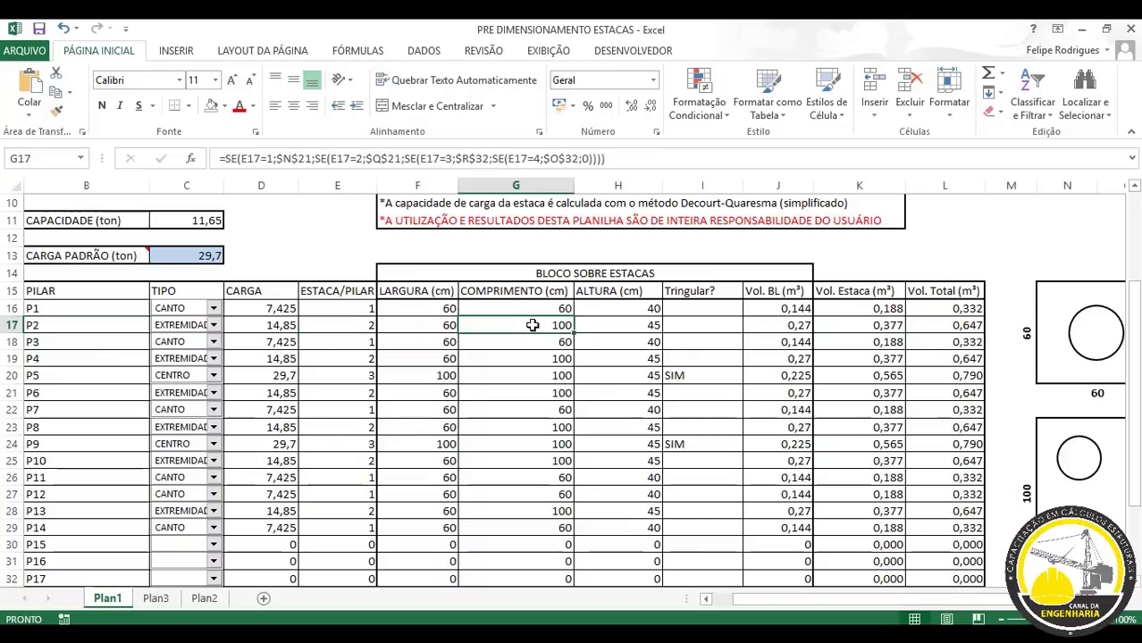
{"action": "left_click", "coordinate": [661, 328]}
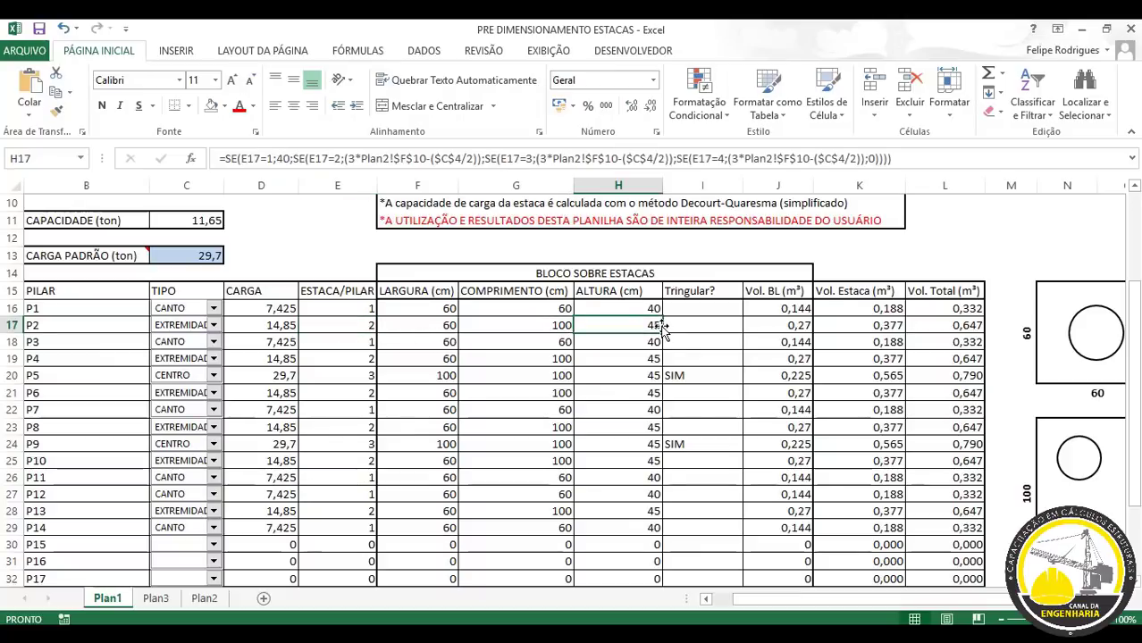
Review the Vol. BL, Vol. Estaca and Vol. Total of P2, checking the sum of cap and pile volumes.
{"action": "left_click_drag", "start_coordinate": [880, 600], "coordinate": [954, 603]}
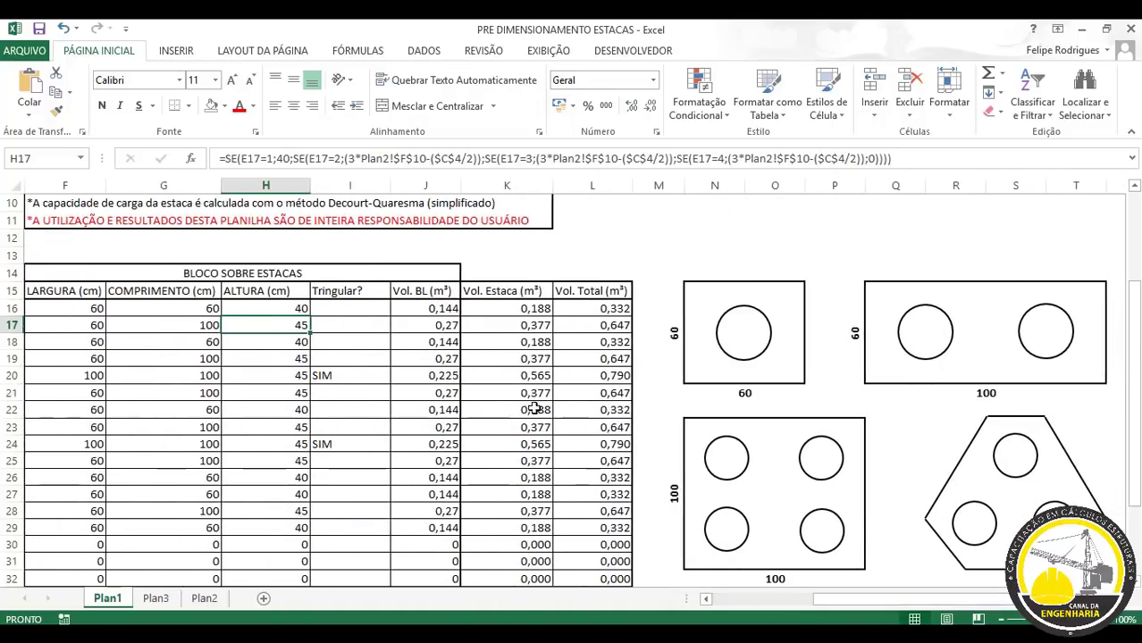
{"action": "left_click", "coordinate": [431, 326]}
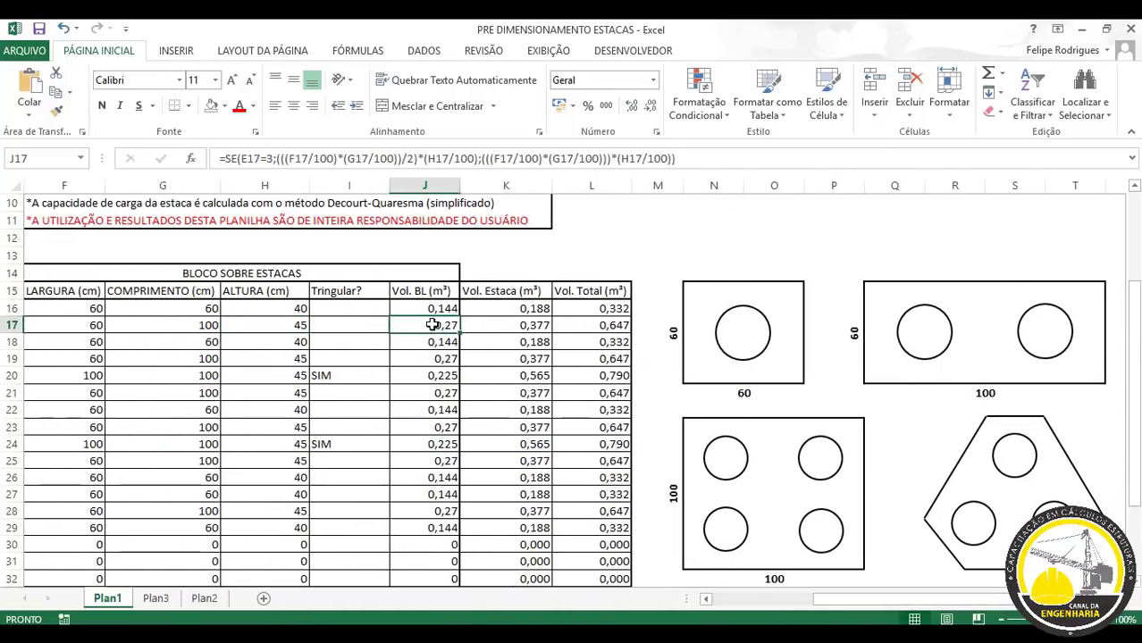
{"action": "left_click", "coordinate": [530, 326]}
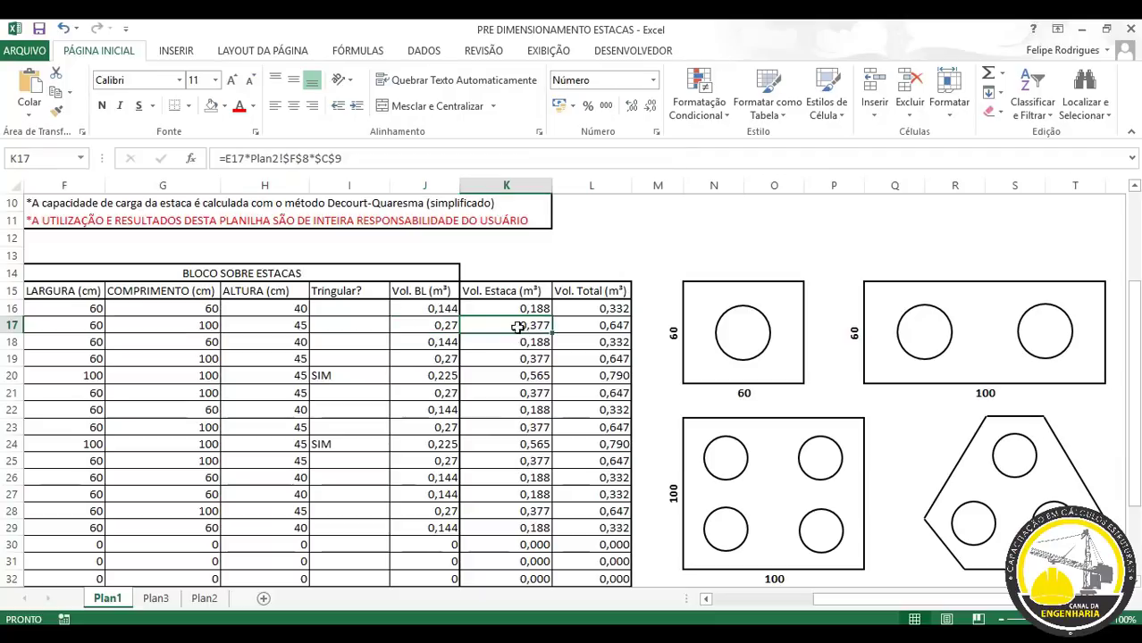
{"action": "left_click", "coordinate": [594, 325]}
{"action": "left_click", "coordinate": [503, 330]}
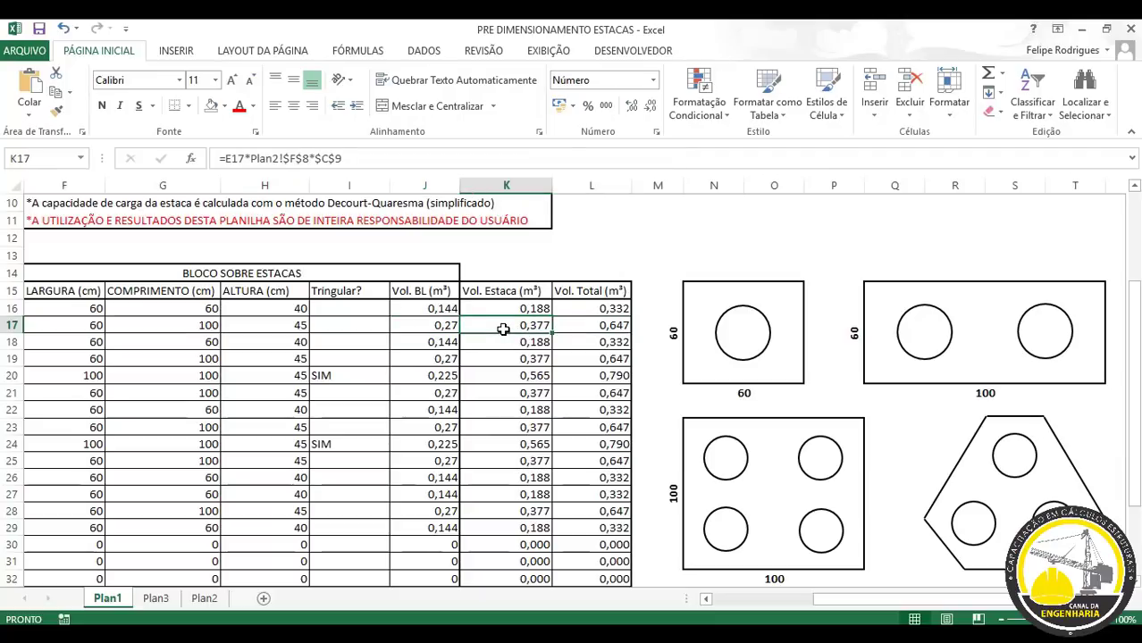
{"action": "left_click", "coordinate": [447, 323]}
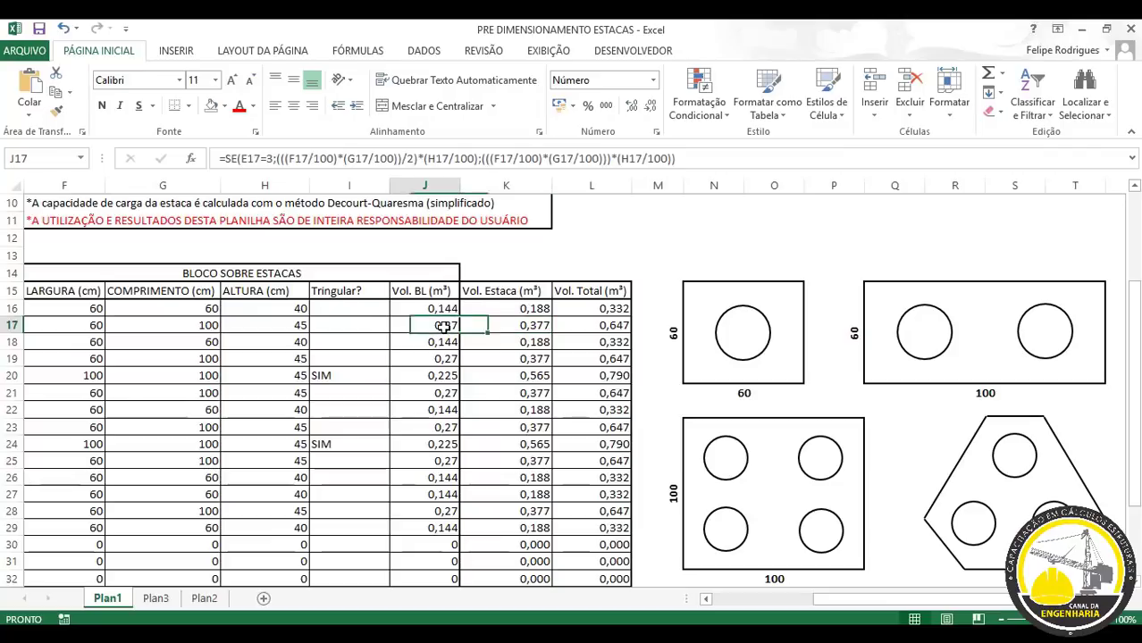
{"action": "left_click", "coordinate": [496, 325], "text": "ctrl"}
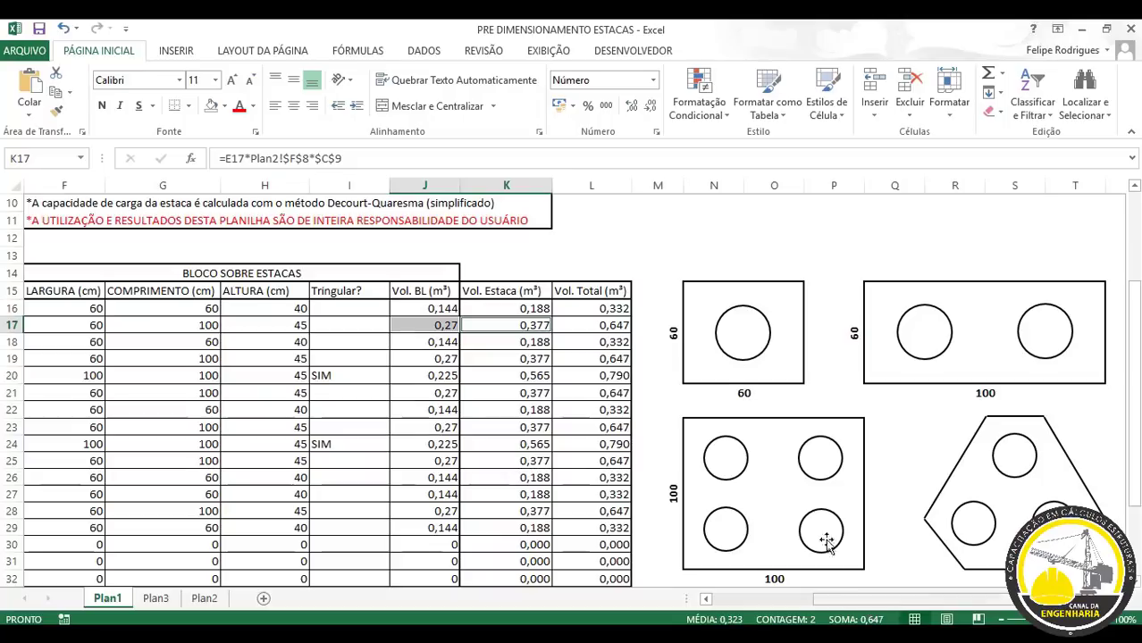
{"action": "left_click", "coordinate": [619, 234]}
{"action": "left_click", "coordinate": [613, 325]}
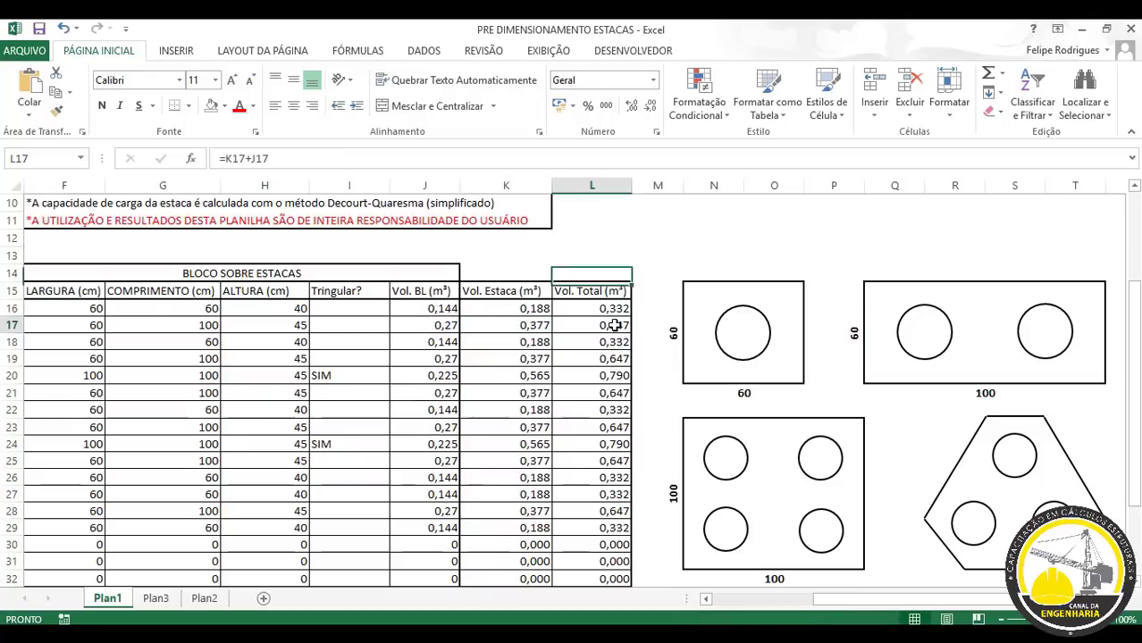
{"action": "left_click_drag", "start_coordinate": [593, 307], "coordinate": [585, 342]}
Inspect the ESTACA/PILAR values of the CENTRO pillars P5 and P9.
{"action": "left_click_drag", "start_coordinate": [896, 600], "coordinate": [794, 598]}
{"action": "left_click", "coordinate": [579, 420]}
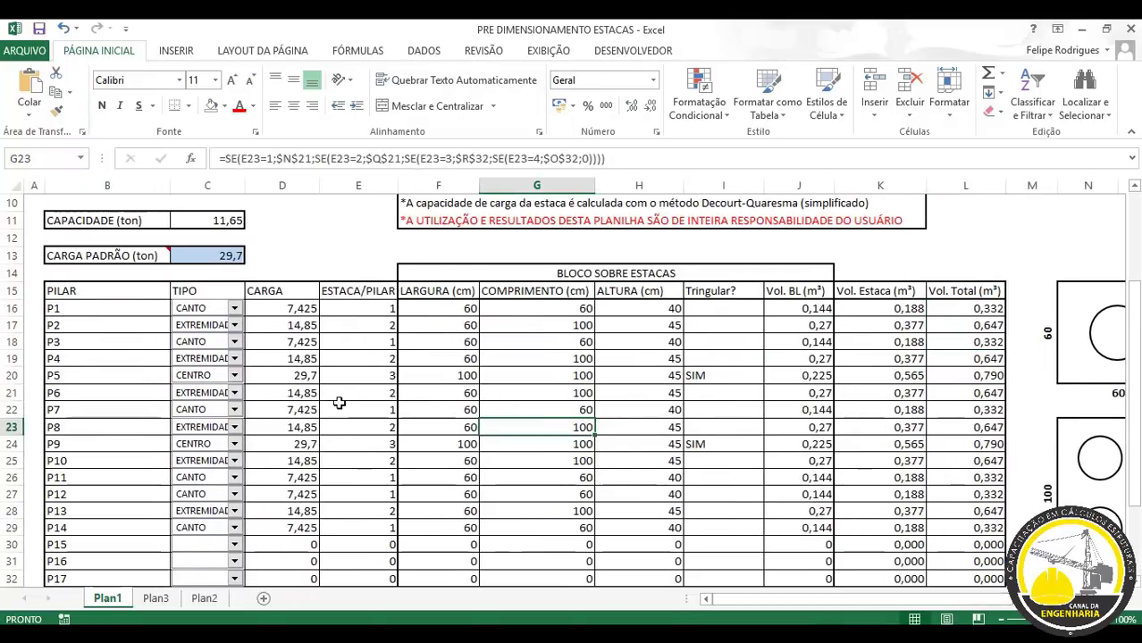
{"action": "left_click", "coordinate": [348, 376]}
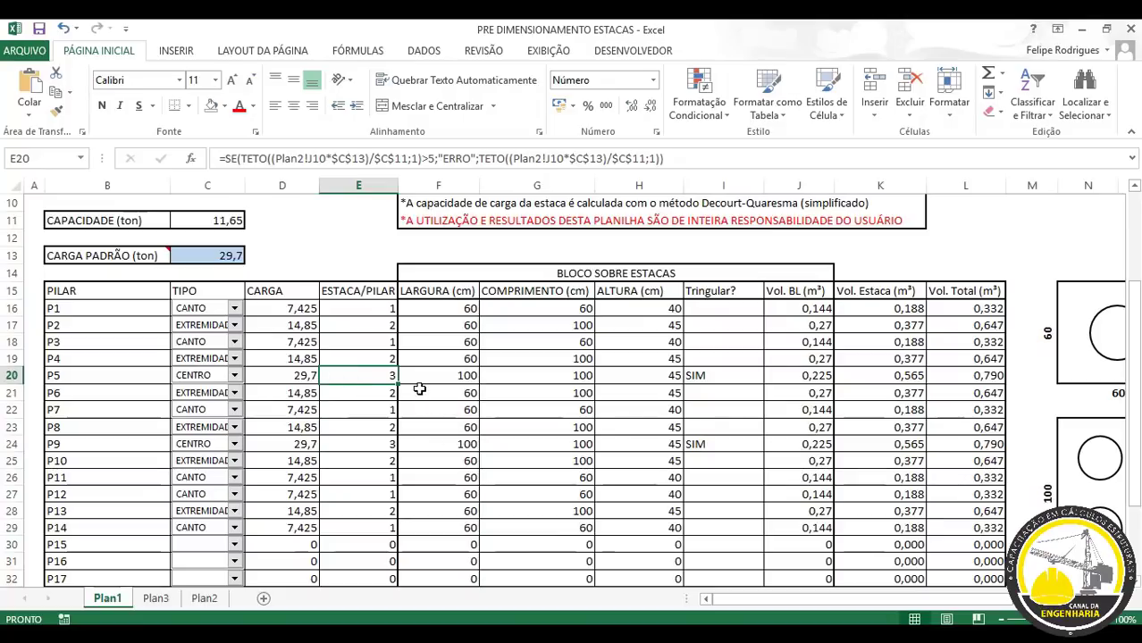
{"action": "left_click", "coordinate": [92, 378]}
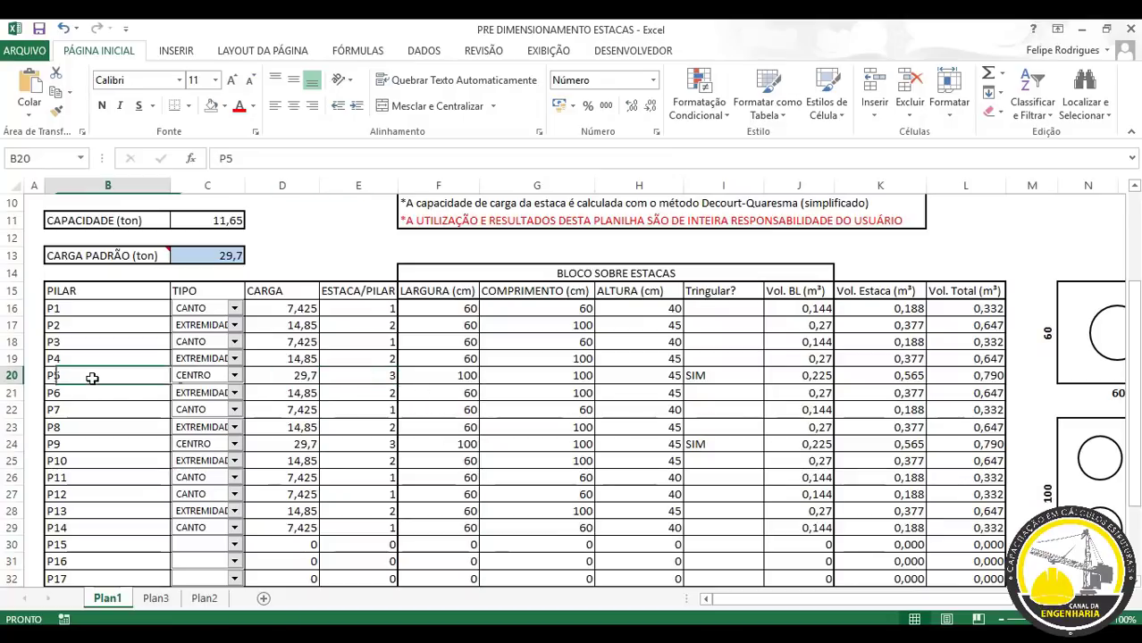
{"action": "left_click", "coordinate": [368, 451]}
{"action": "left_click", "coordinate": [89, 445]}
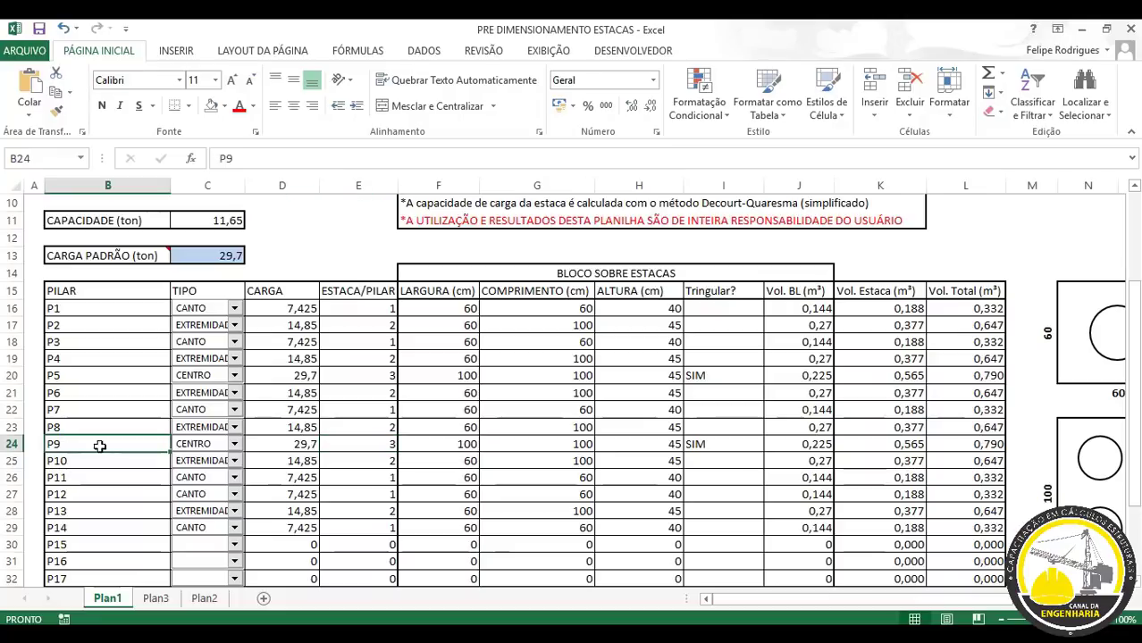
{"action": "left_click", "coordinate": [372, 453]}
{"action": "left_click", "coordinate": [359, 375]}
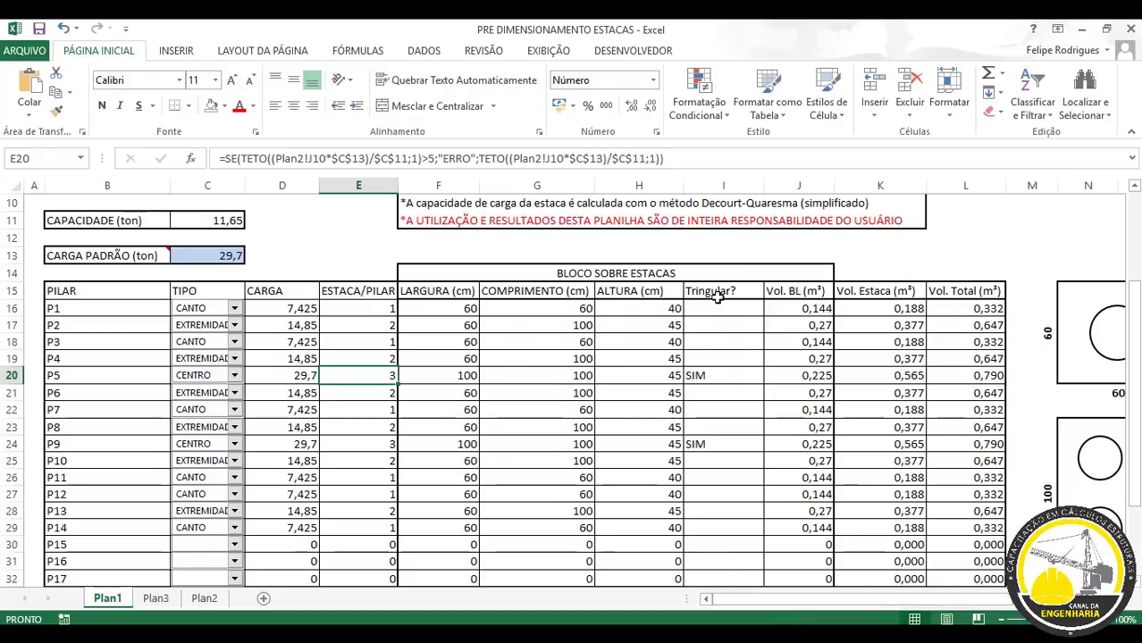
Examine the Tringular? column and compare the P5 entry with its number of piles.
{"action": "left_click_drag", "start_coordinate": [718, 298], "coordinate": [726, 576]}
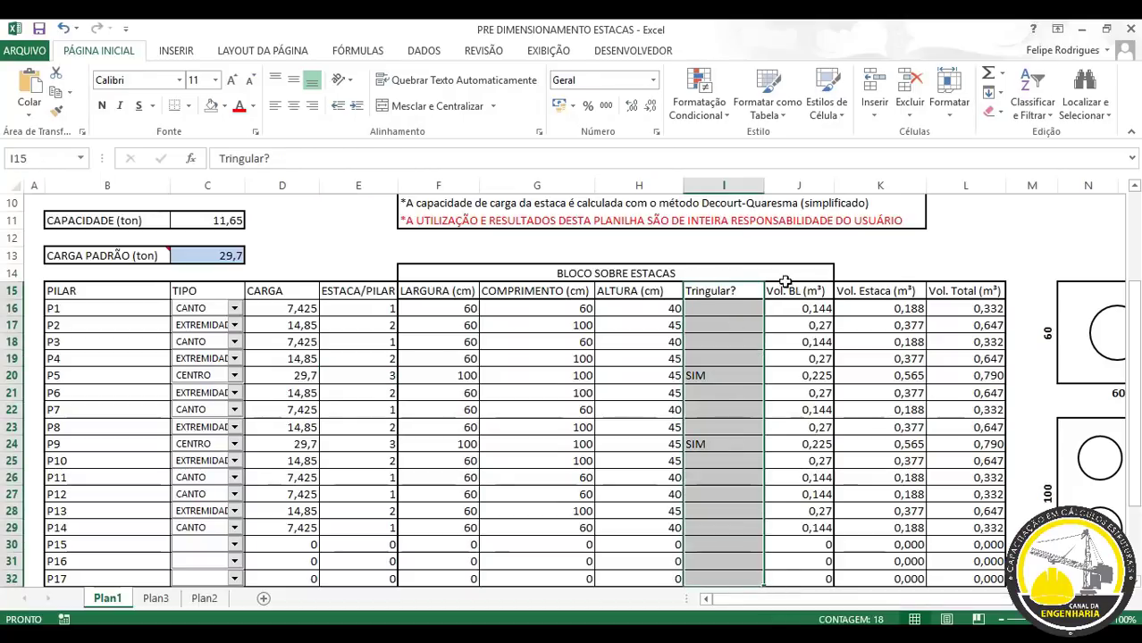
{"action": "left_click", "coordinate": [734, 342]}
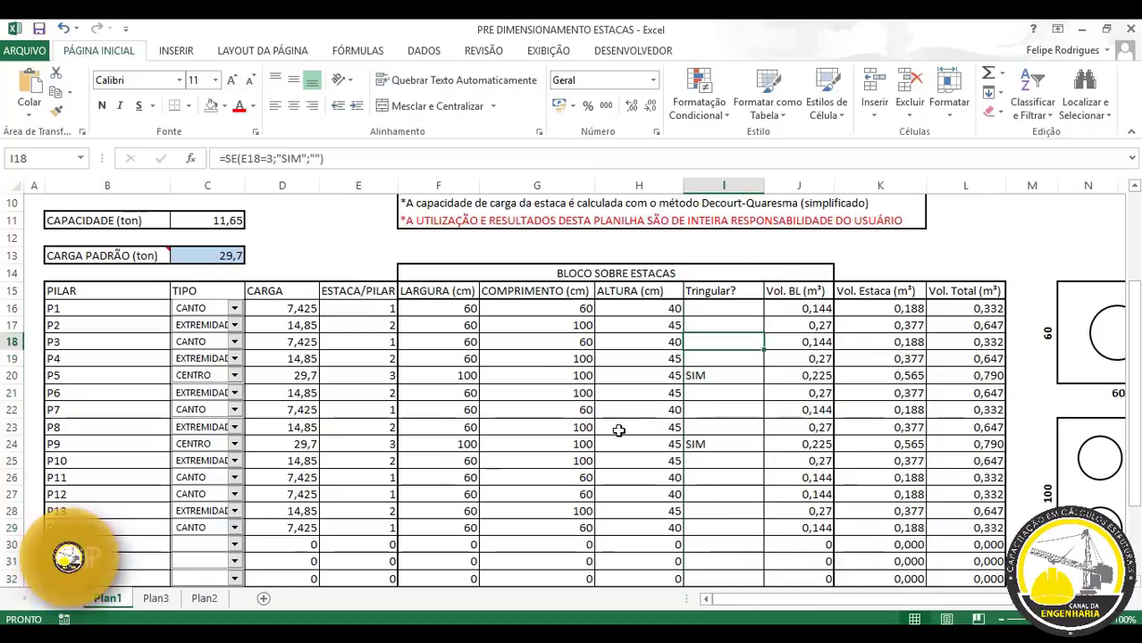
{"action": "left_click", "coordinate": [339, 378]}
{"action": "left_click", "coordinate": [703, 379]}
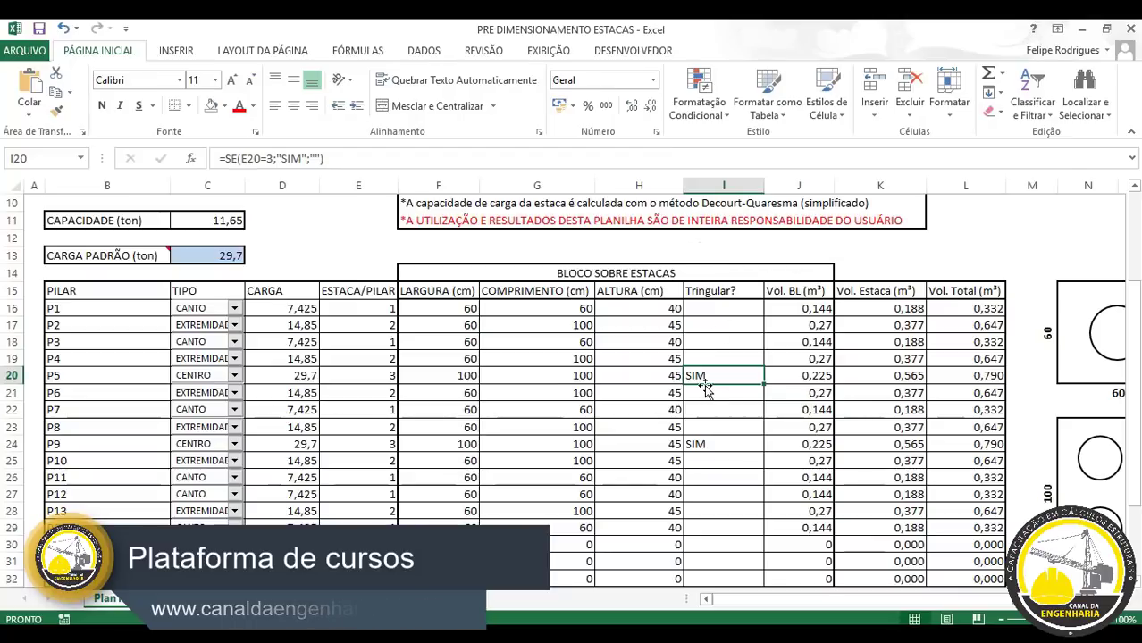
View the three-pile cap drawing and check the Tringular? entry of P9.
{"action": "left_click_drag", "start_coordinate": [838, 600], "coordinate": [954, 605]}
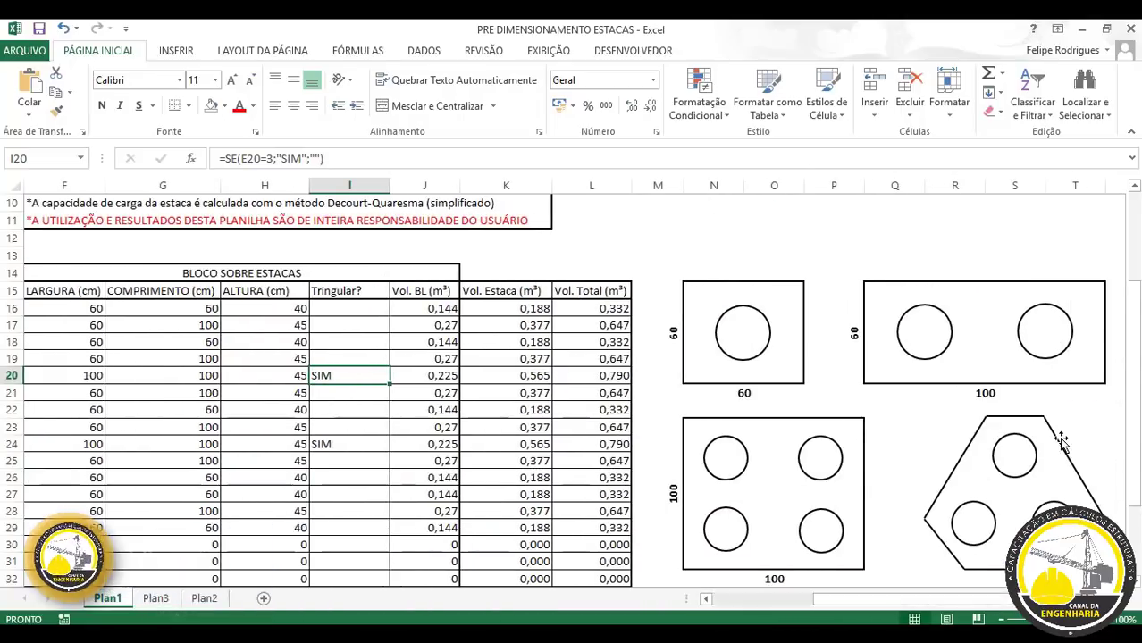
{"action": "scroll", "coordinate": [989, 362], "scroll_direction": "down", "scroll_amount": 1}
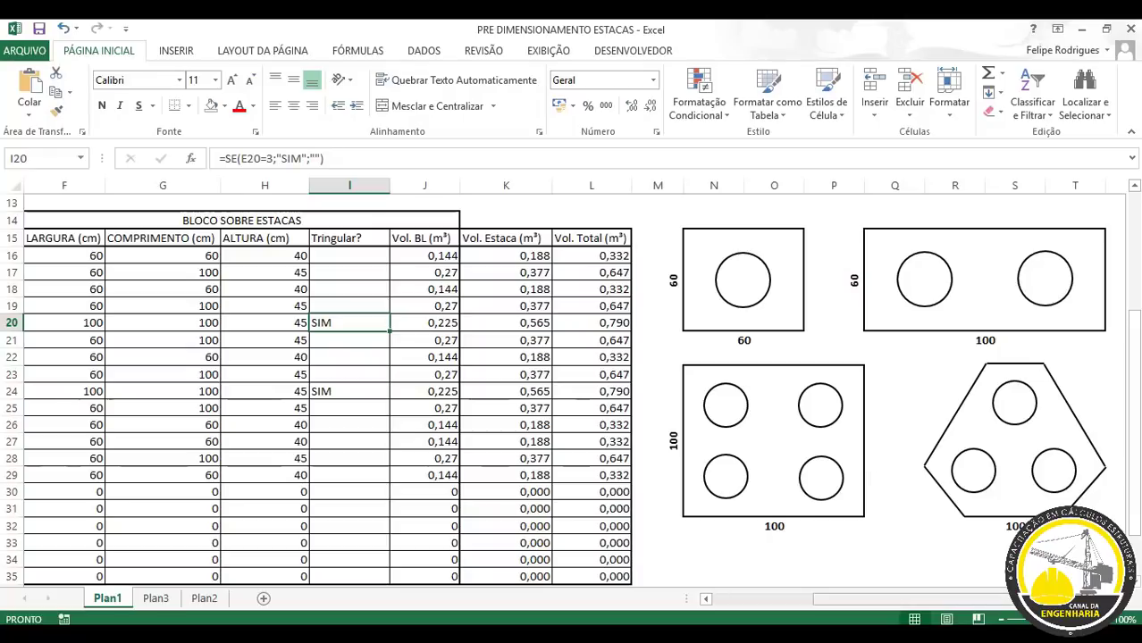
{"action": "left_click_drag", "start_coordinate": [1028, 599], "coordinate": [938, 607]}
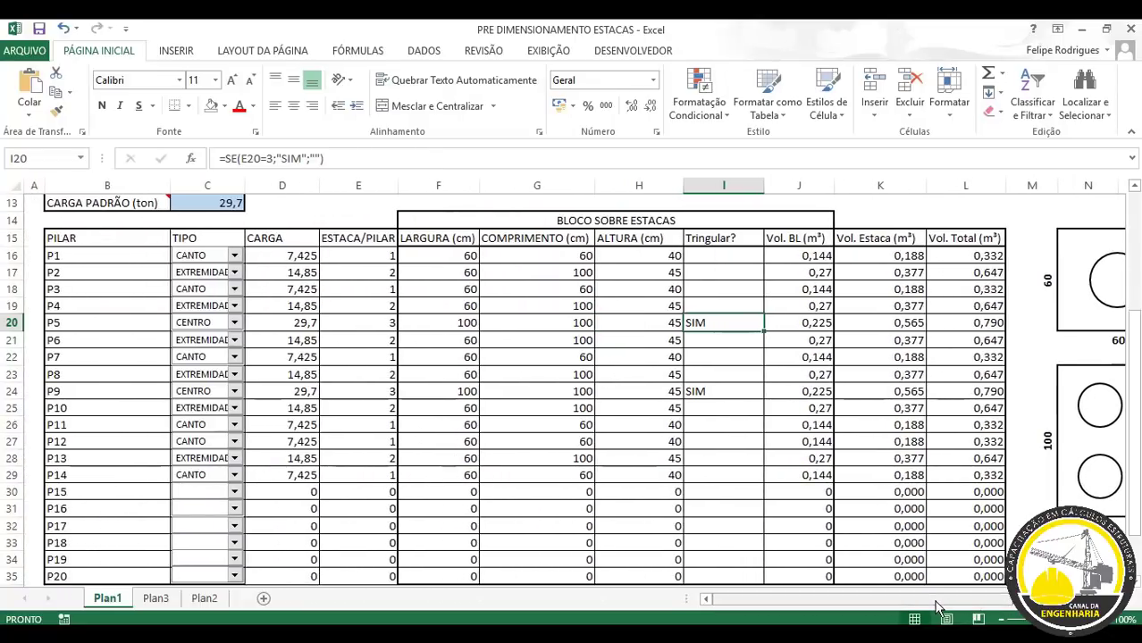
{"action": "left_click", "coordinate": [720, 393]}
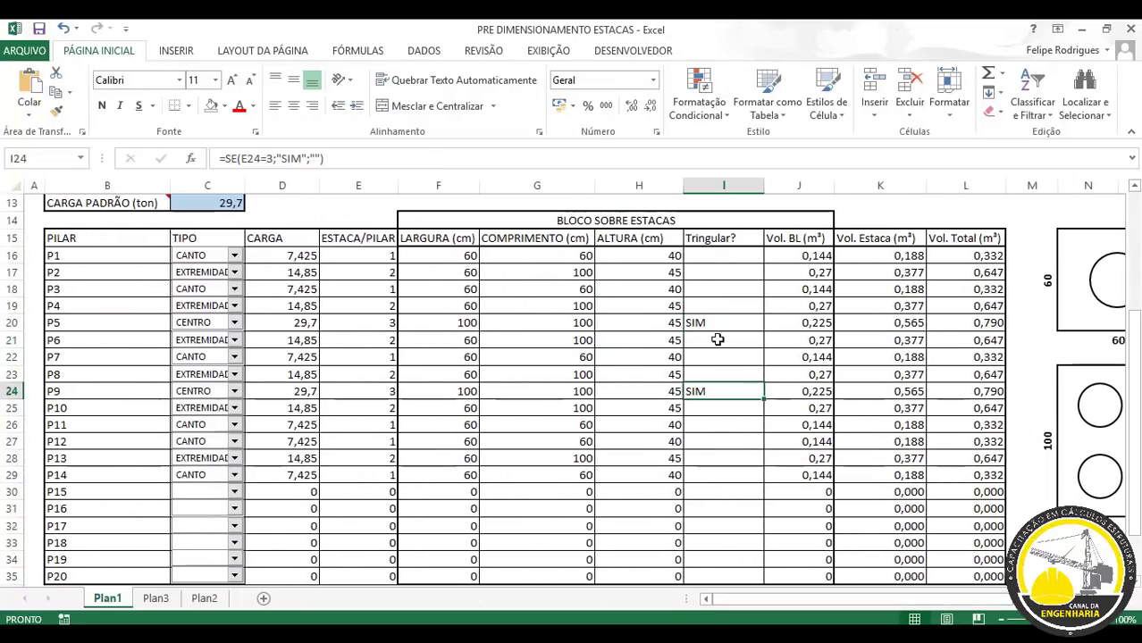
Check the Tringular? entries of P5 and P9 and the Vol. Conc total below the pile table.
{"action": "left_click", "coordinate": [716, 322]}
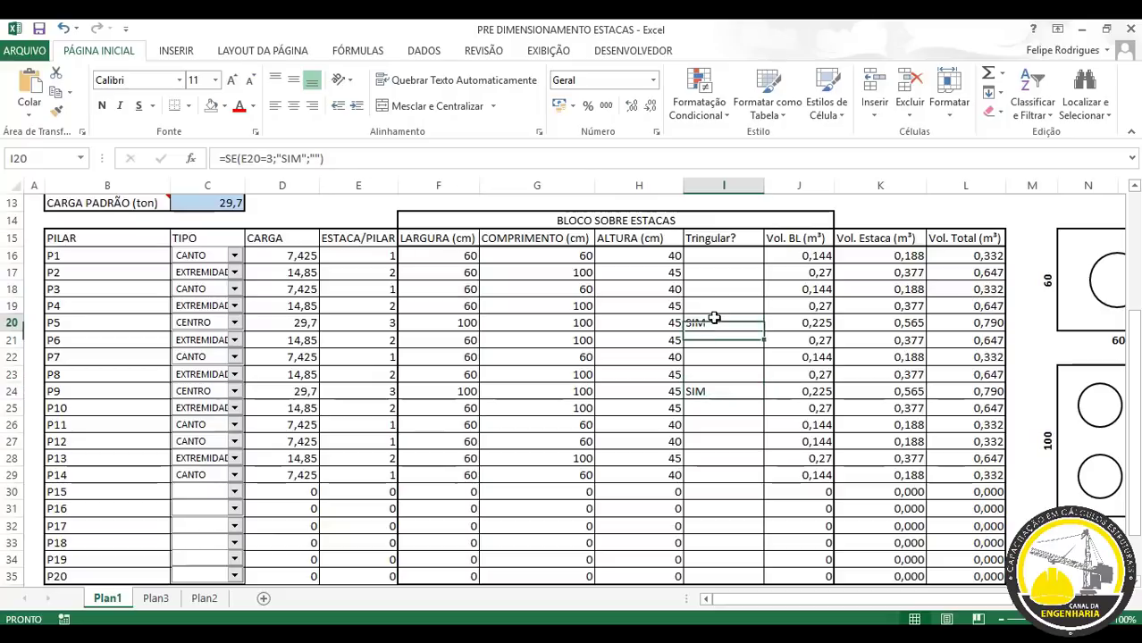
{"action": "left_click", "coordinate": [729, 392]}
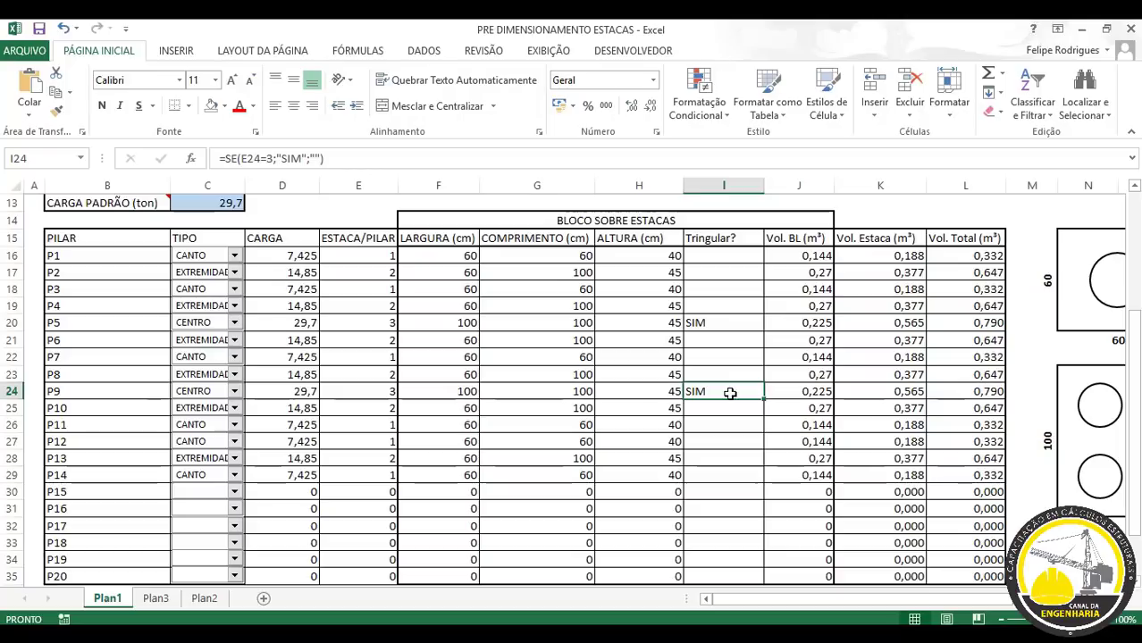
{"action": "scroll", "coordinate": [730, 392], "scroll_direction": "down", "scroll_amount": 2}
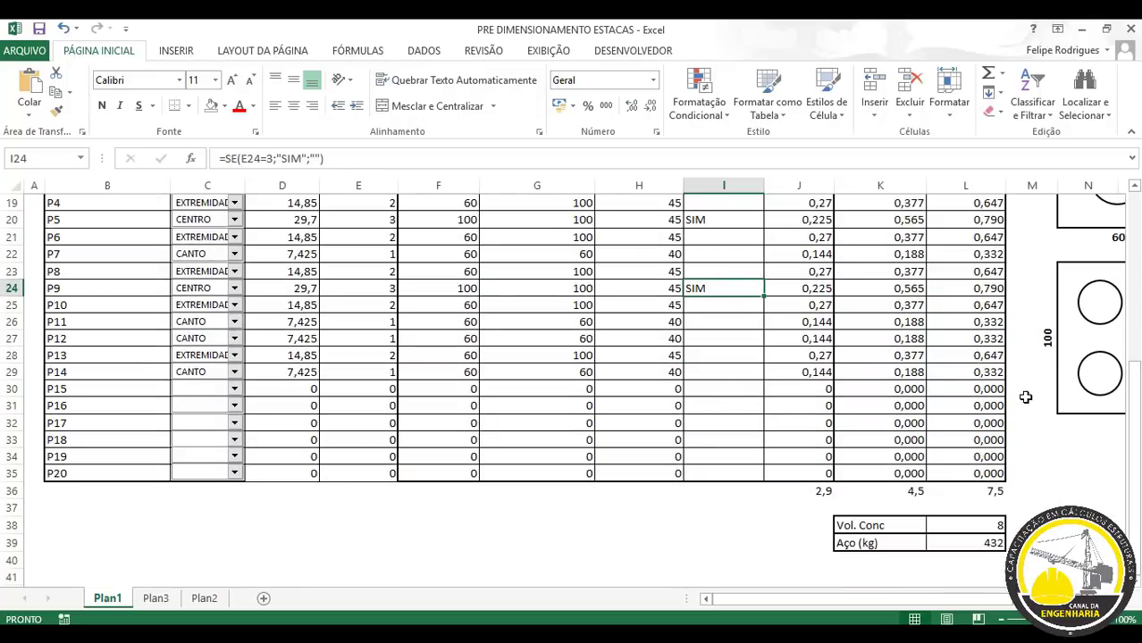
{"action": "scroll", "coordinate": [1025, 398], "scroll_direction": "up", "scroll_amount": 1}
{"action": "scroll", "coordinate": [1019, 390], "scroll_direction": "down", "scroll_amount": 1}
{"action": "left_click", "coordinate": [974, 529]}
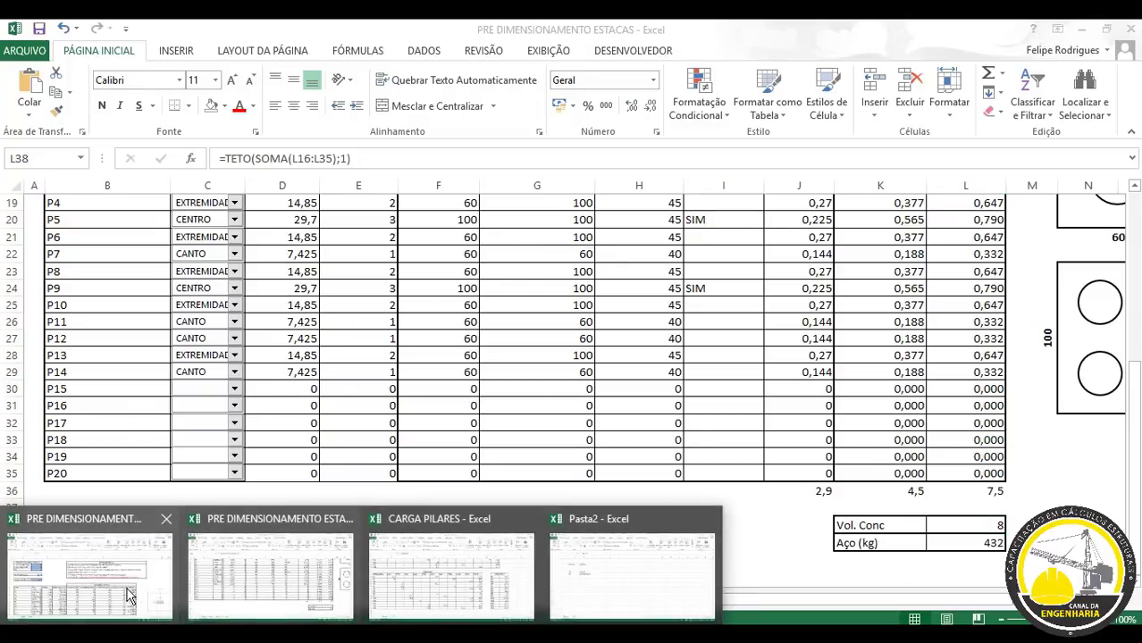
Switch to the PRE DIMENSIONAMENTO SAPATAS workbook and set its SPT value to 4.
{"action": "left_click", "coordinate": [89, 547]}
{"action": "scroll", "coordinate": [756, 335], "scroll_direction": "down", "scroll_amount": 2}
{"action": "scroll", "coordinate": [756, 336], "scroll_direction": "down", "scroll_amount": 4}
{"action": "scroll", "coordinate": [756, 335], "scroll_direction": "up", "scroll_amount": 6}
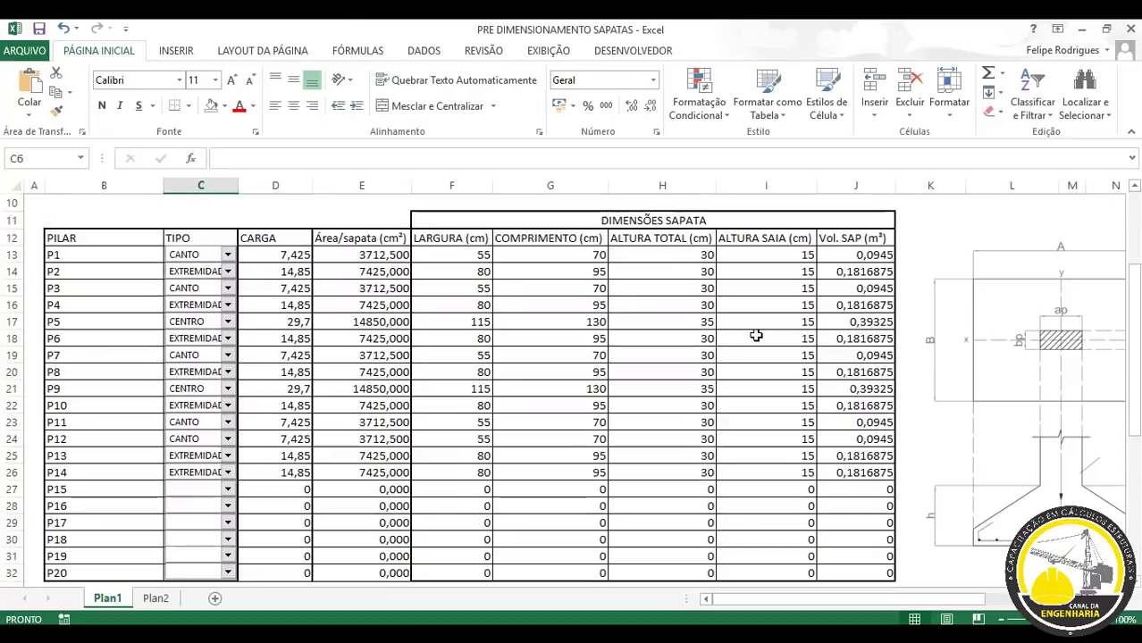
{"action": "left_click", "coordinate": [234, 272]}
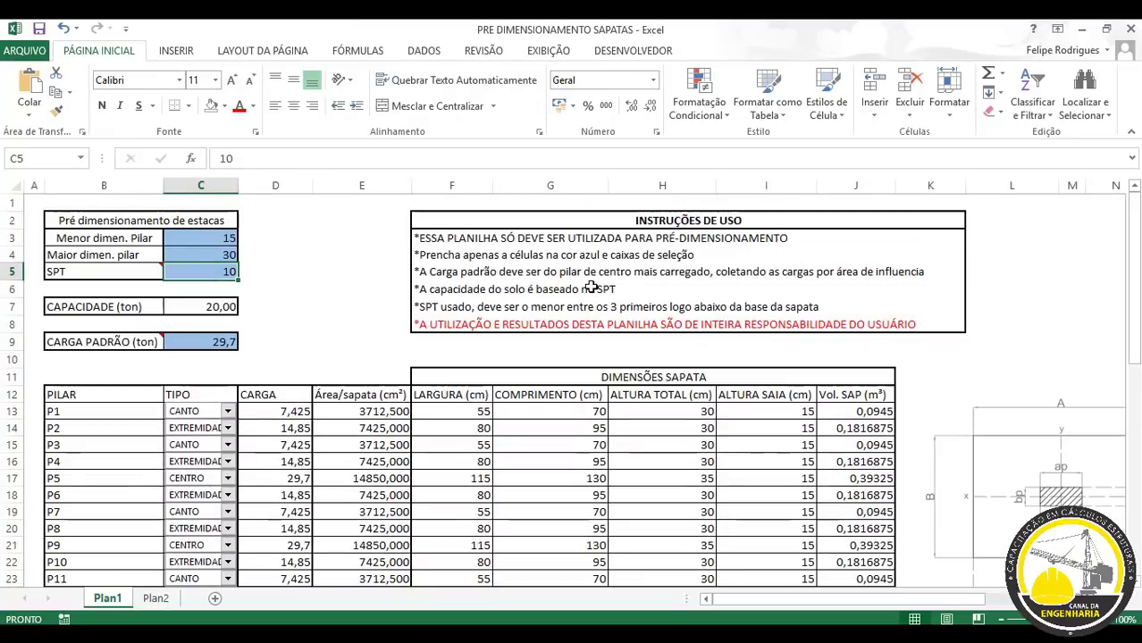
{"action": "type", "text": "4"}
{"action": "key", "text": "Return"}
Inspect the Vol. Conc and Aço (kg) totals below the footing table.
{"action": "scroll", "coordinate": [350, 346], "scroll_direction": "down", "scroll_amount": 5}
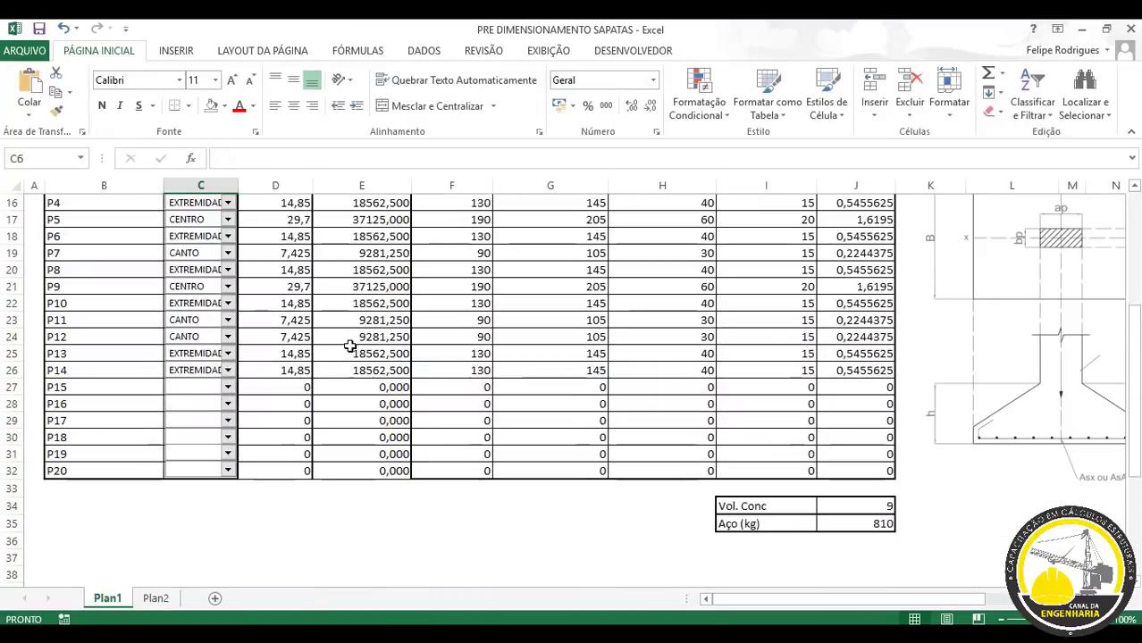
{"action": "left_click", "coordinate": [868, 507]}
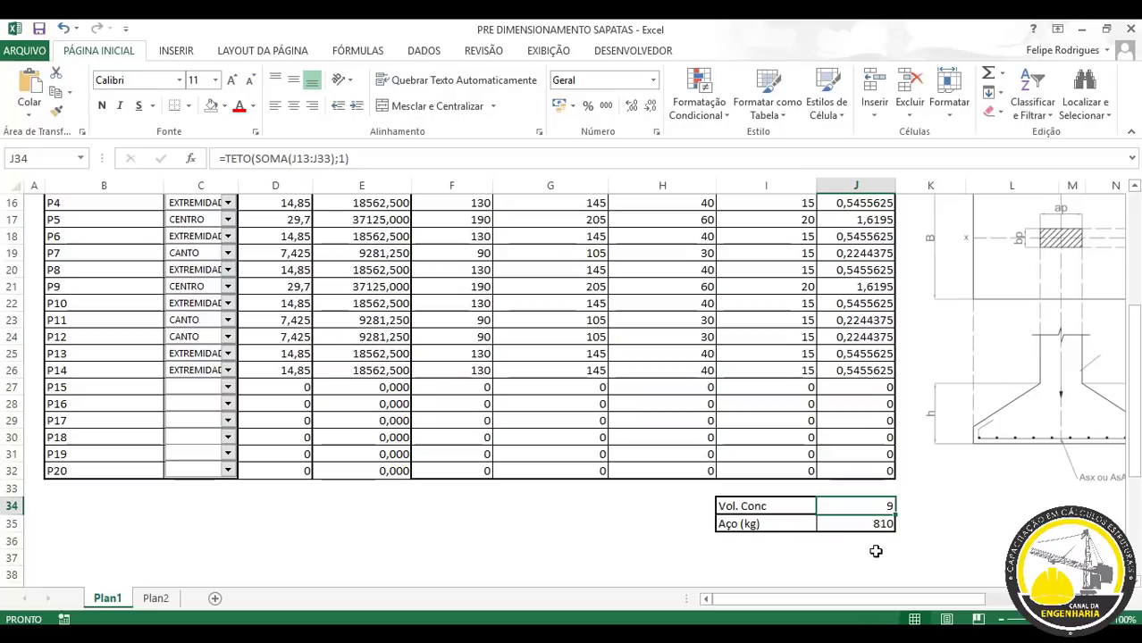
{"action": "left_click", "coordinate": [853, 533]}
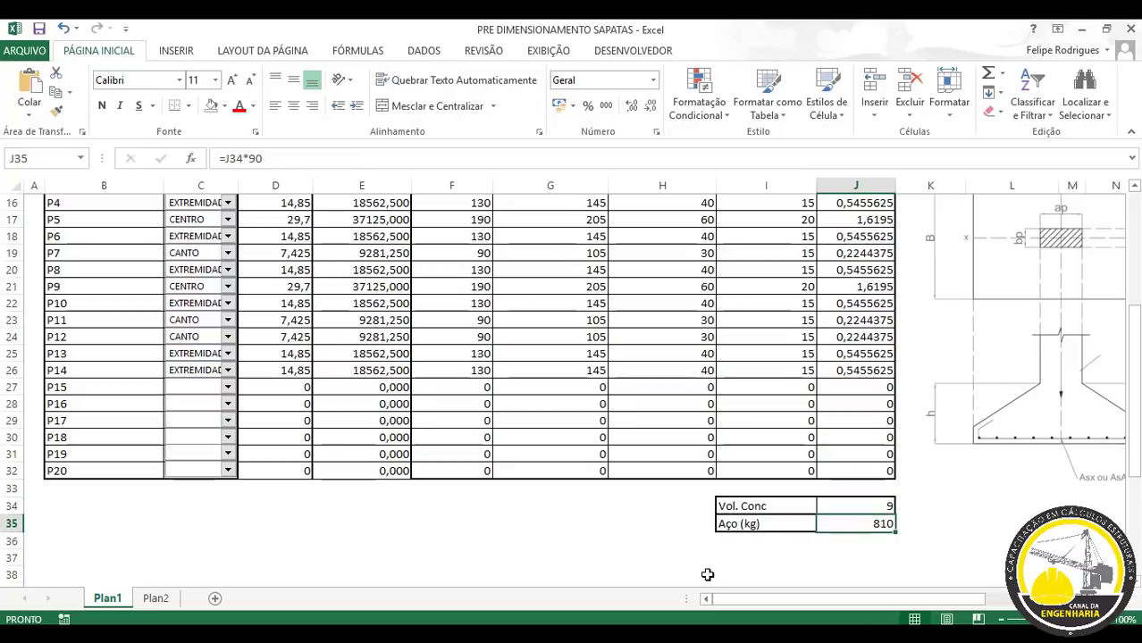
Return to the PRE DIMENSIONAMENTO ESTACAS workbook and inspect the formula of its Aço (kg) total.
{"action": "mouse_move", "coordinate": [361, 636]}
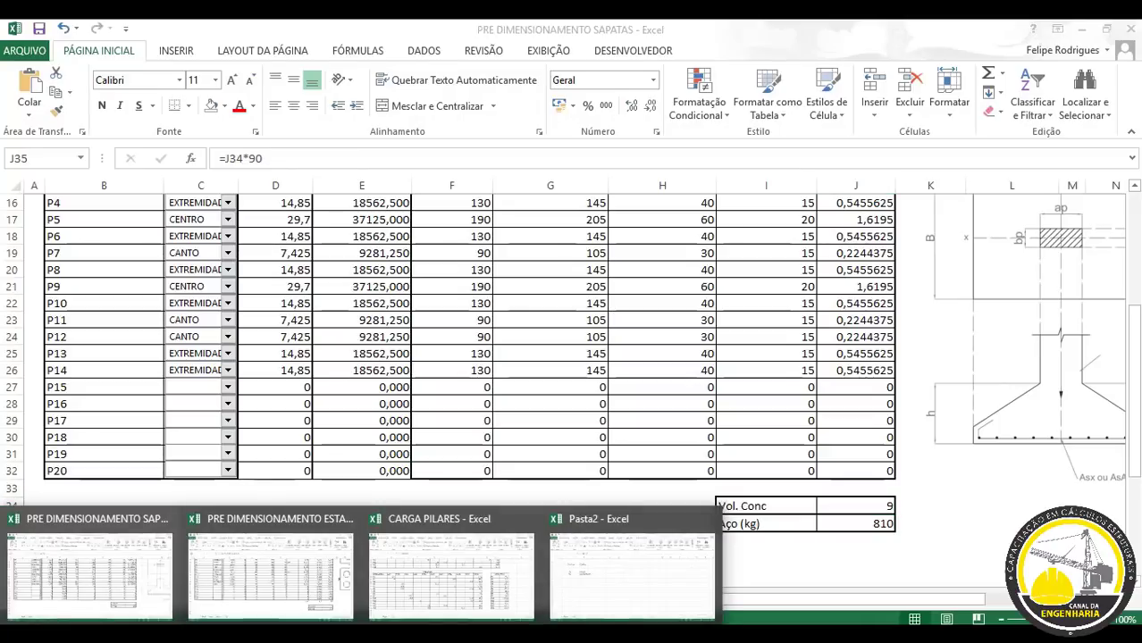
{"action": "left_click", "coordinate": [242, 611]}
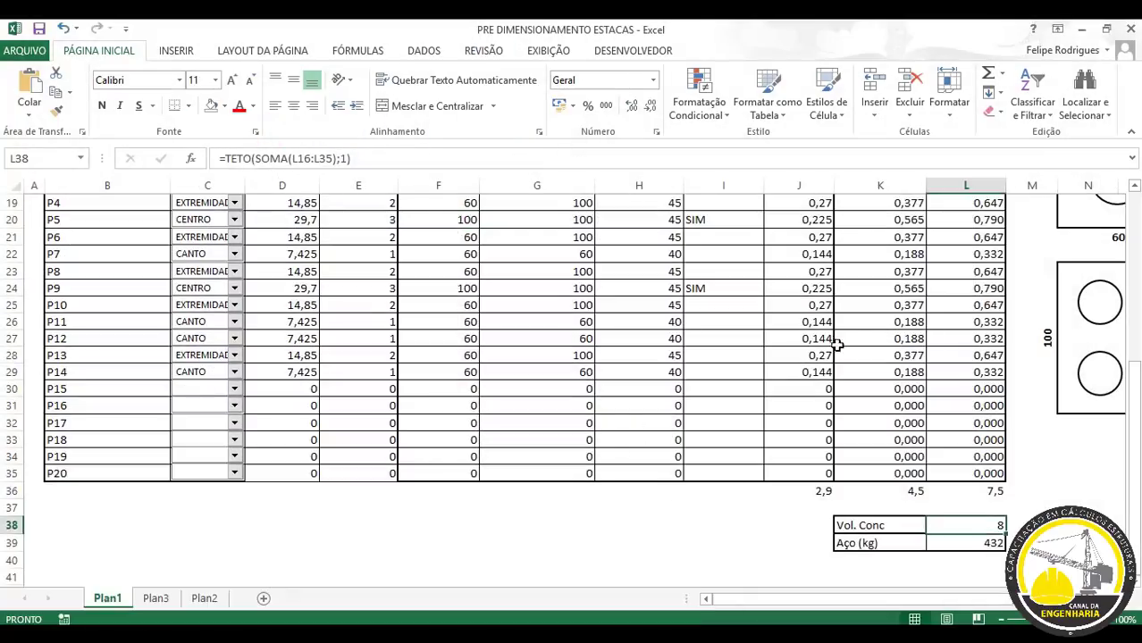
{"action": "scroll", "coordinate": [841, 340], "scroll_direction": "down", "scroll_amount": 2}
{"action": "left_click", "coordinate": [949, 493]}
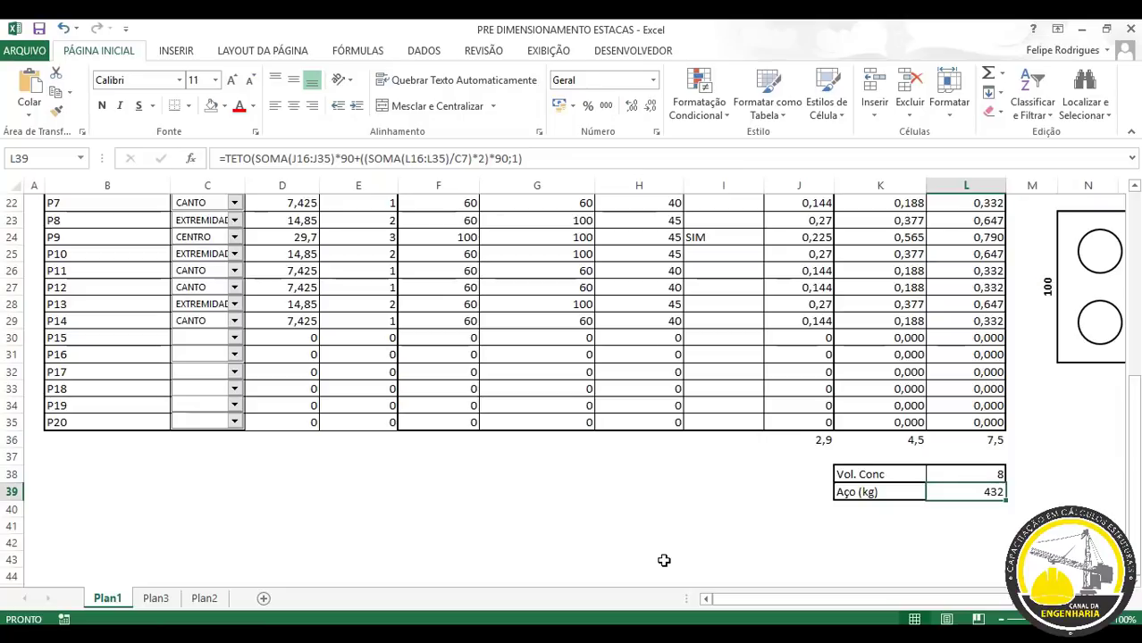
Look over the cap and pile volume columns, their totals and the input data of the pile sheet.
{"action": "scroll", "coordinate": [664, 560], "scroll_direction": "up", "scroll_amount": 5}
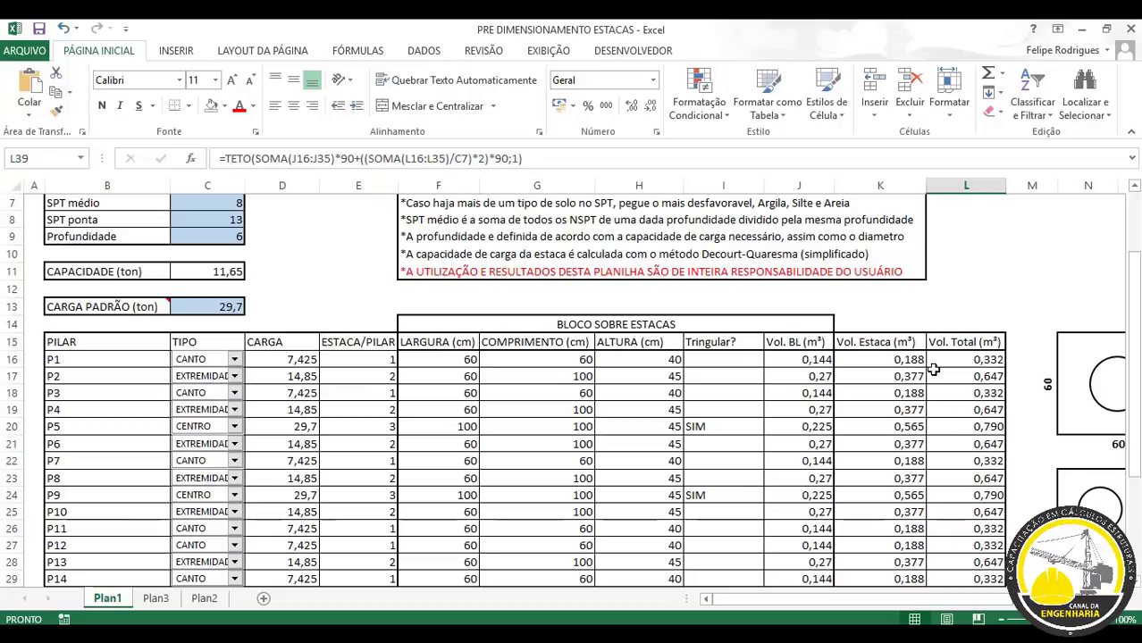
{"action": "scroll", "coordinate": [932, 370], "scroll_direction": "down", "scroll_amount": 3}
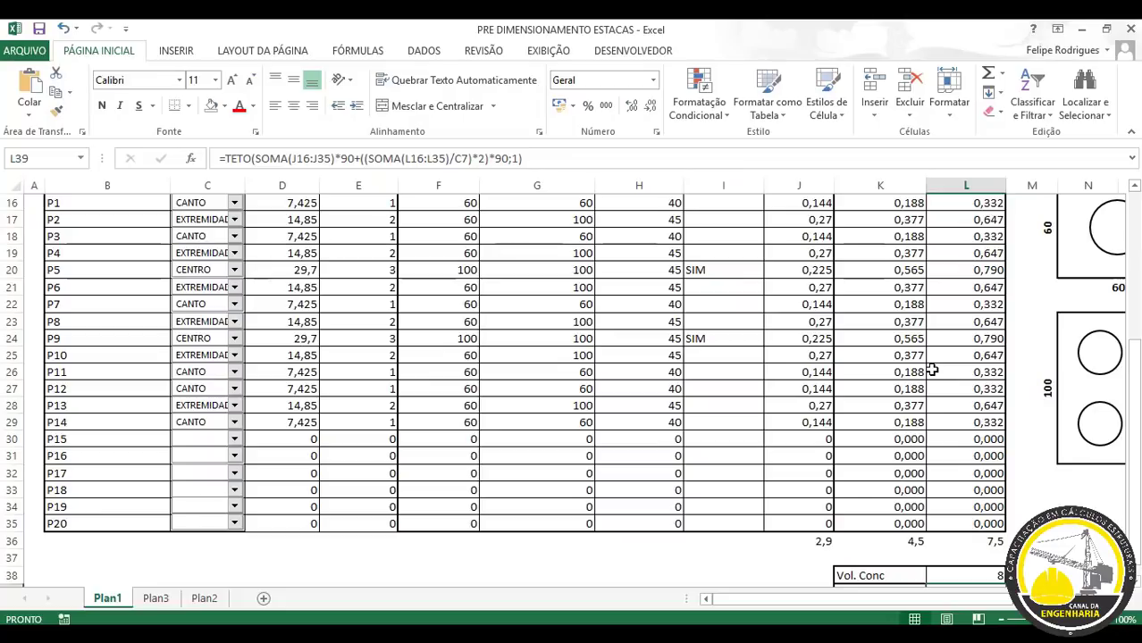
{"action": "scroll", "coordinate": [932, 370], "scroll_direction": "down", "scroll_amount": 2}
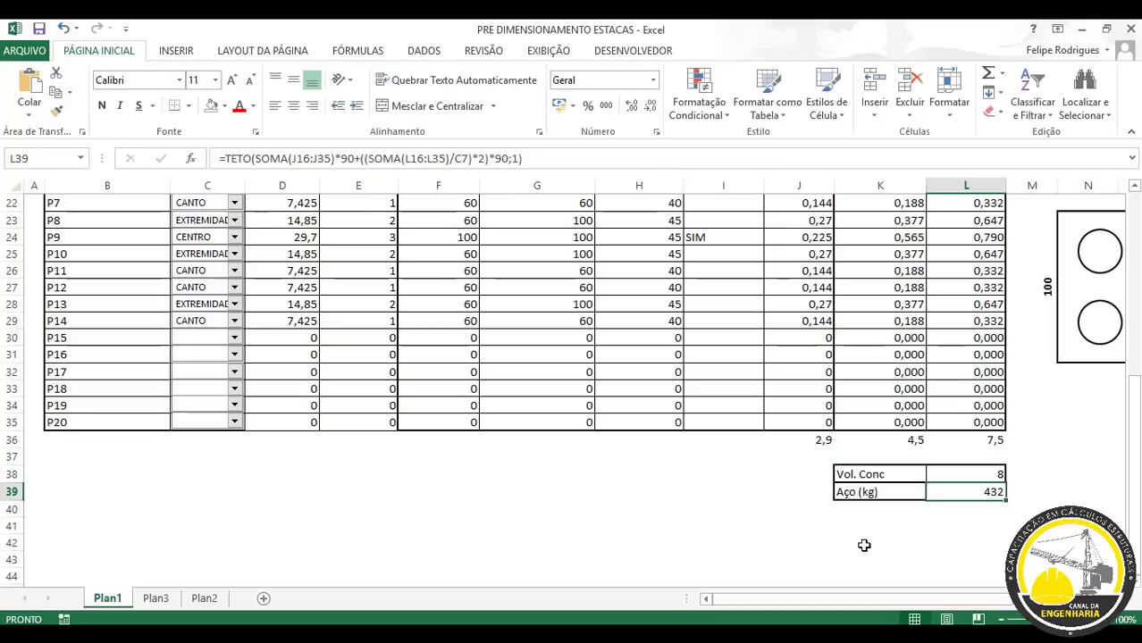
{"action": "scroll", "coordinate": [864, 545], "scroll_direction": "up", "scroll_amount": 7}
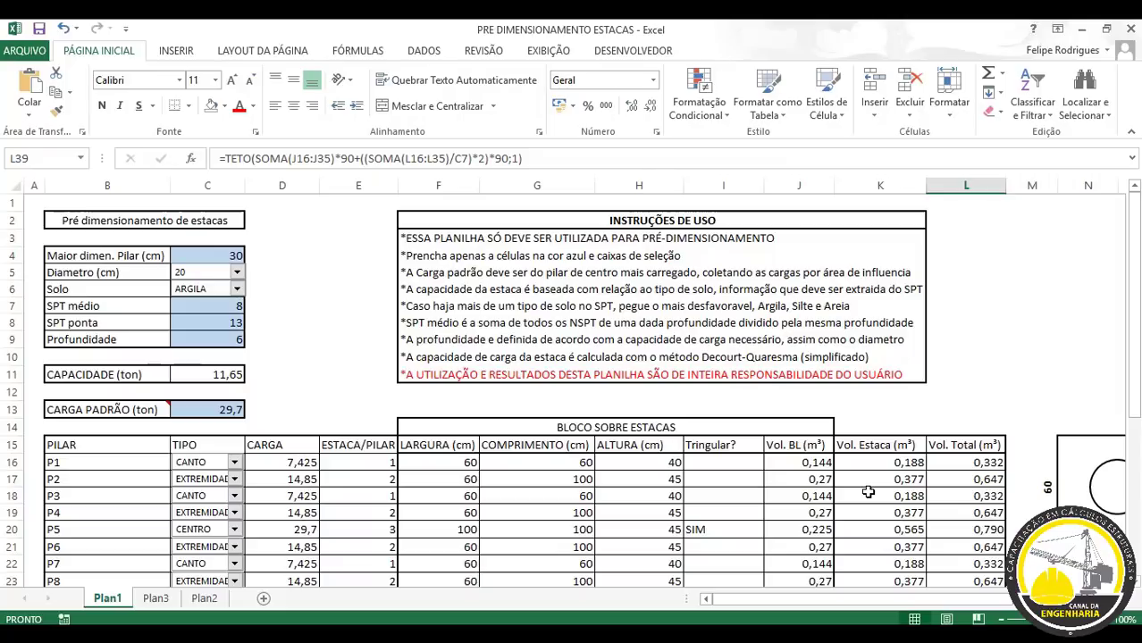
{"action": "left_click_drag", "start_coordinate": [877, 604], "coordinate": [847, 617]}
View the footing drawing and input data in PRE DIMENSIONAMENTO SAPATAS, and return to the pile table in PRE DIMENSIONAMENTO ESTACAS.
{"action": "left_click", "coordinate": [179, 638]}
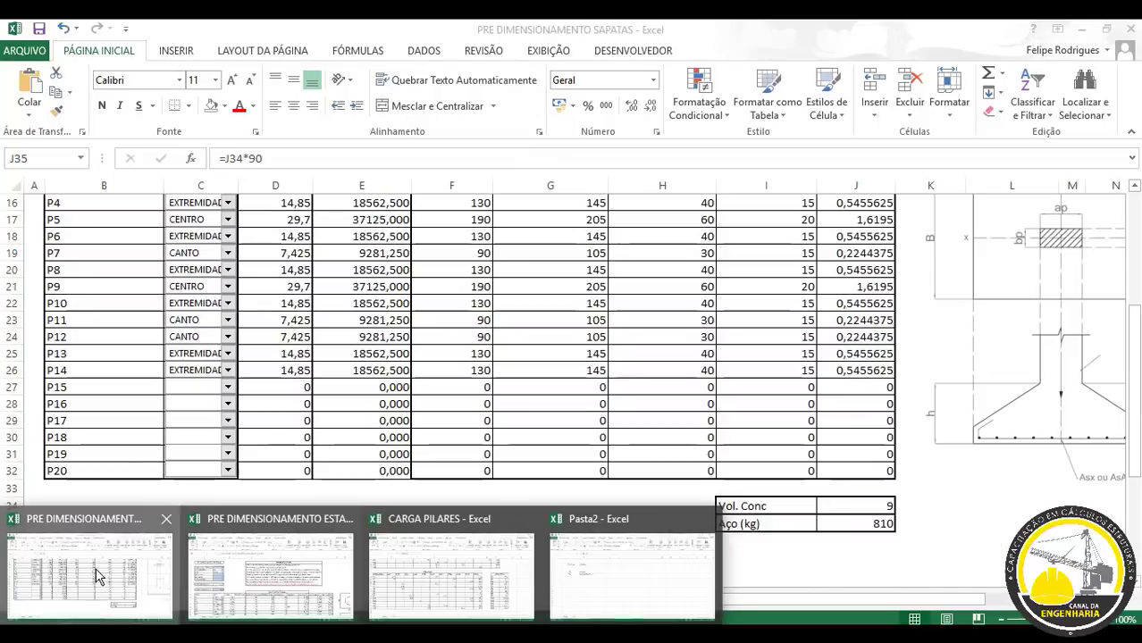
{"action": "left_click", "coordinate": [97, 578]}
{"action": "left_click_drag", "start_coordinate": [926, 599], "coordinate": [999, 586]}
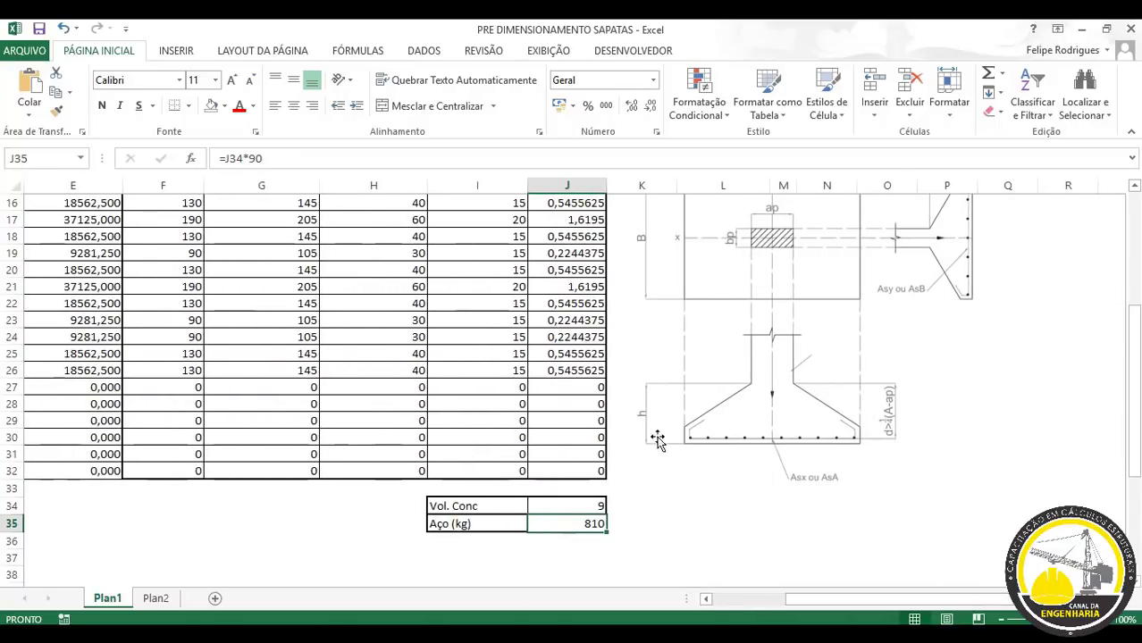
{"action": "scroll", "coordinate": [839, 332], "scroll_direction": "up", "scroll_amount": 3}
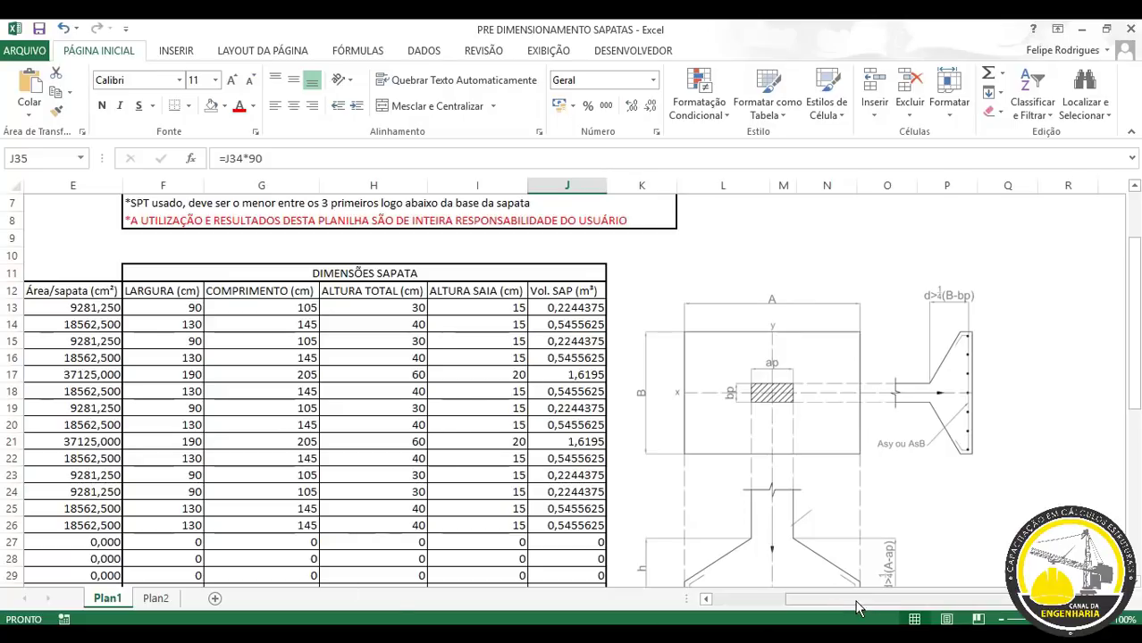
{"action": "left_click_drag", "start_coordinate": [856, 602], "coordinate": [712, 572]}
{"action": "scroll", "coordinate": [740, 442], "scroll_direction": "up", "scroll_amount": 2}
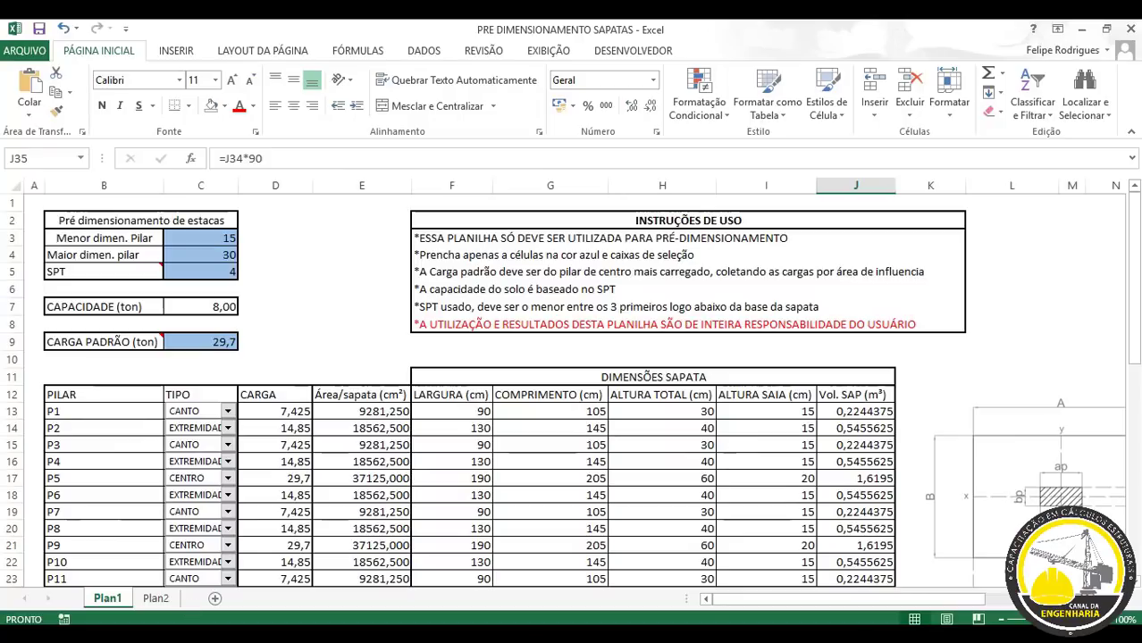
{"action": "left_click", "coordinate": [269, 572]}
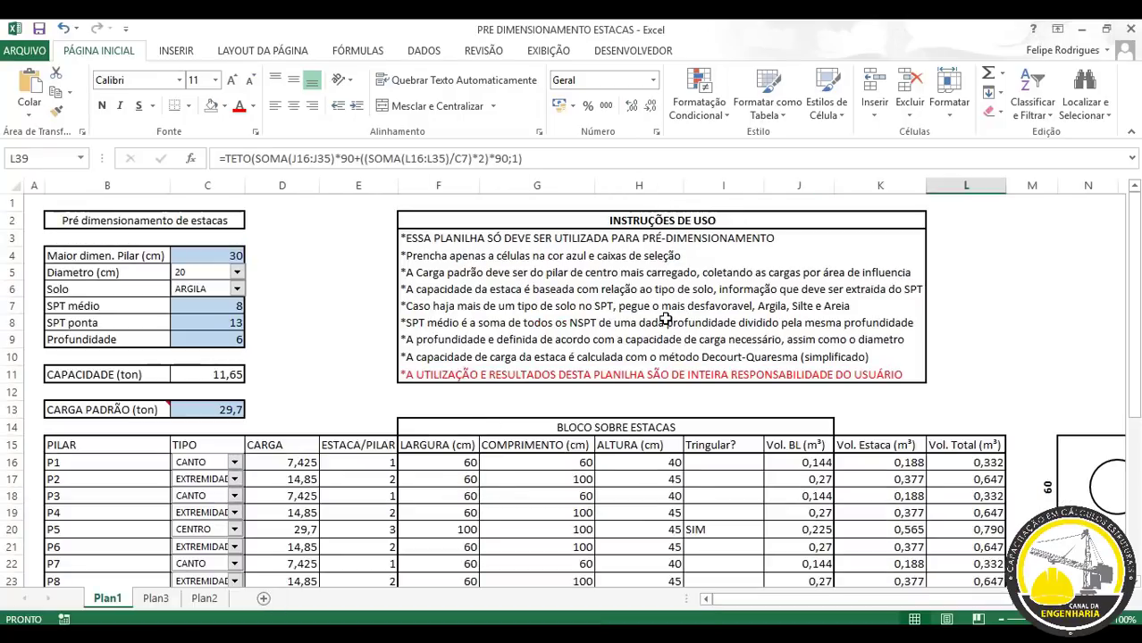
{"action": "scroll", "coordinate": [665, 319], "scroll_direction": "down", "scroll_amount": 2}
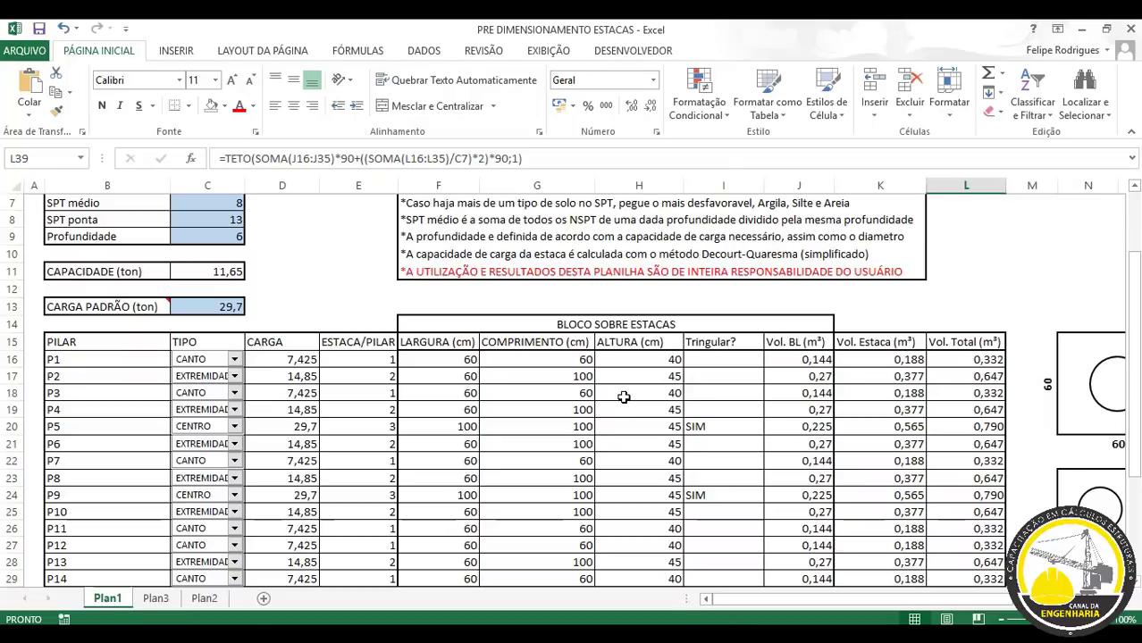
Switch to the CARGA PILARES workbook and copy the TOTAL GERAL entries of P1 to P14 with their loads.
{"action": "left_click", "coordinate": [299, 636]}
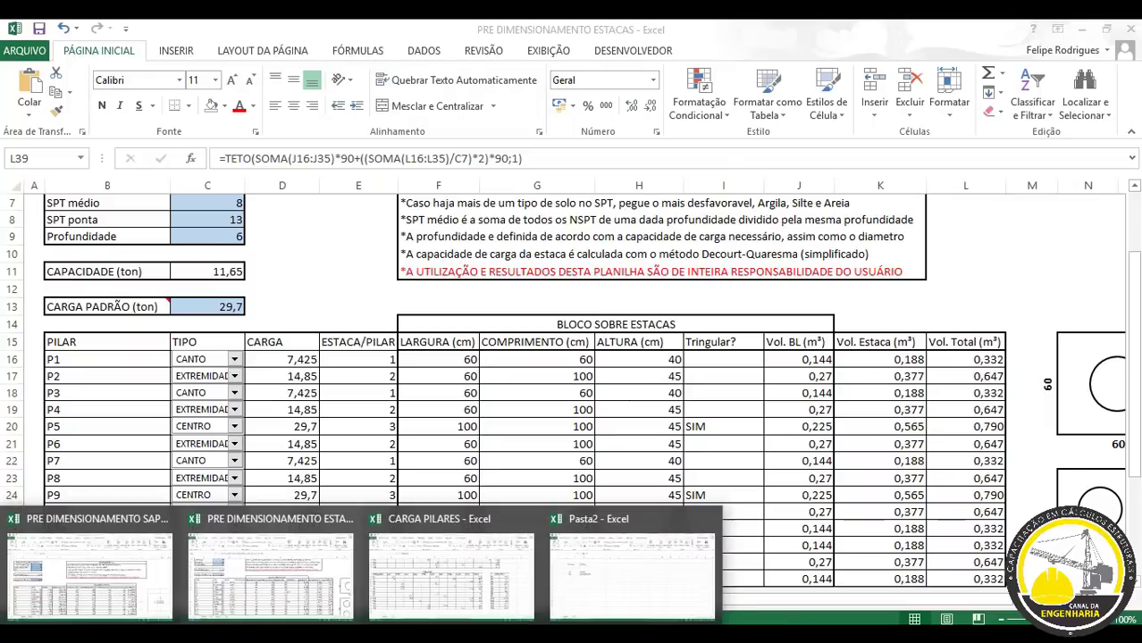
{"action": "left_click", "coordinate": [442, 576]}
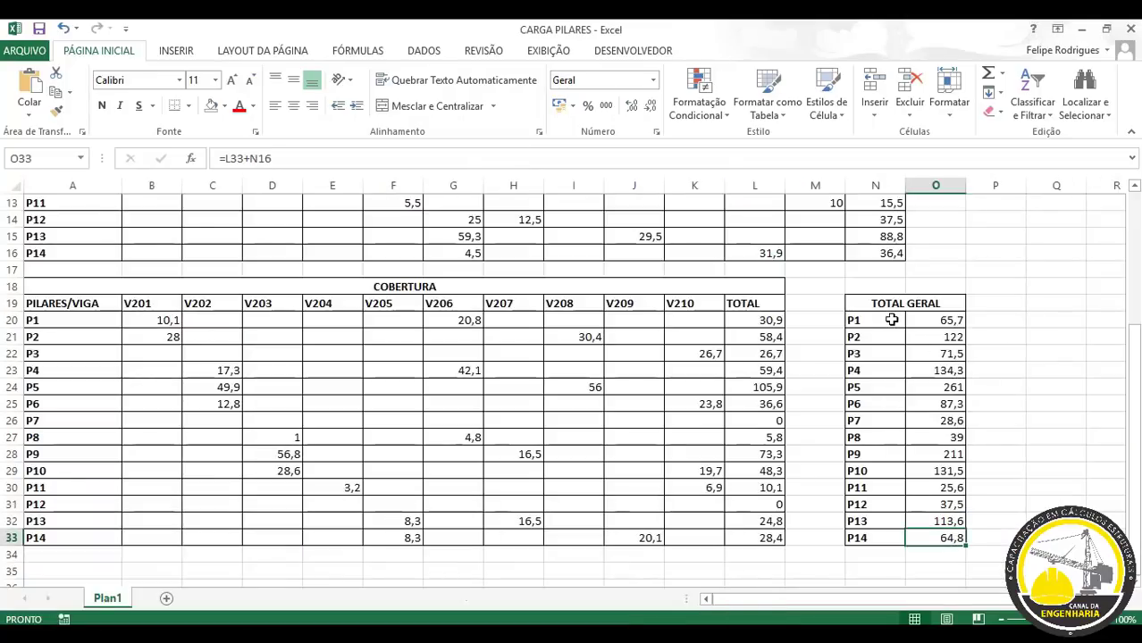
{"action": "left_click_drag", "start_coordinate": [891, 320], "coordinate": [940, 538]}
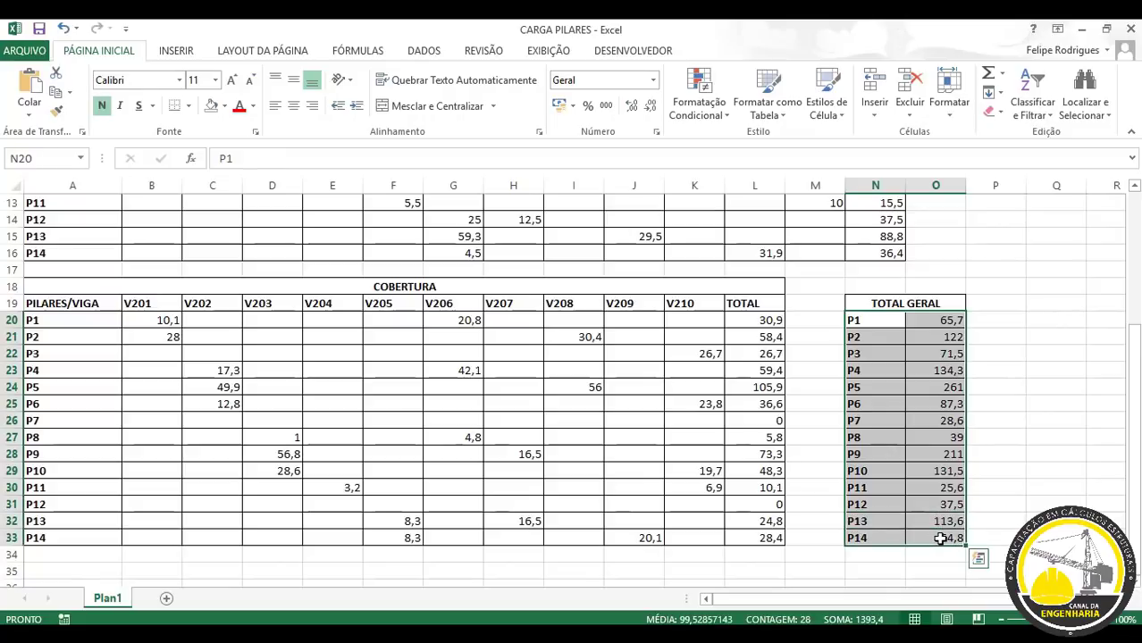
{"action": "key", "text": "ctrl+c"}
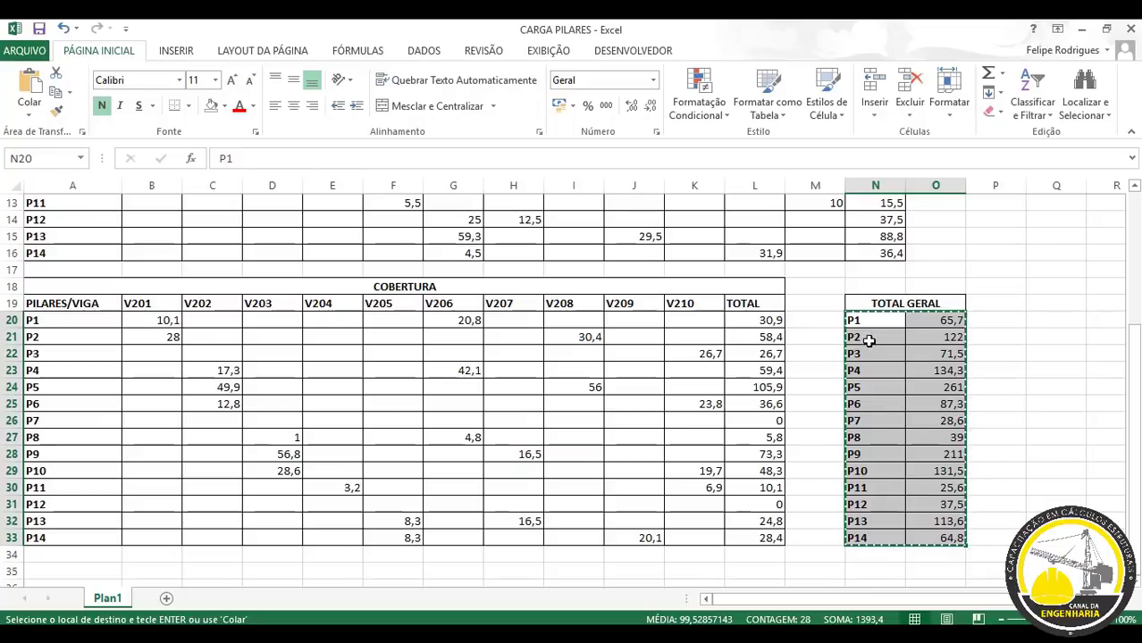
Switch to the PRE DIMENSIONAMENTO SAPATAS workbook and copy the CARGA values of P1 to P14, cells D13 to D26.
{"action": "mouse_move", "coordinate": [362, 634]}
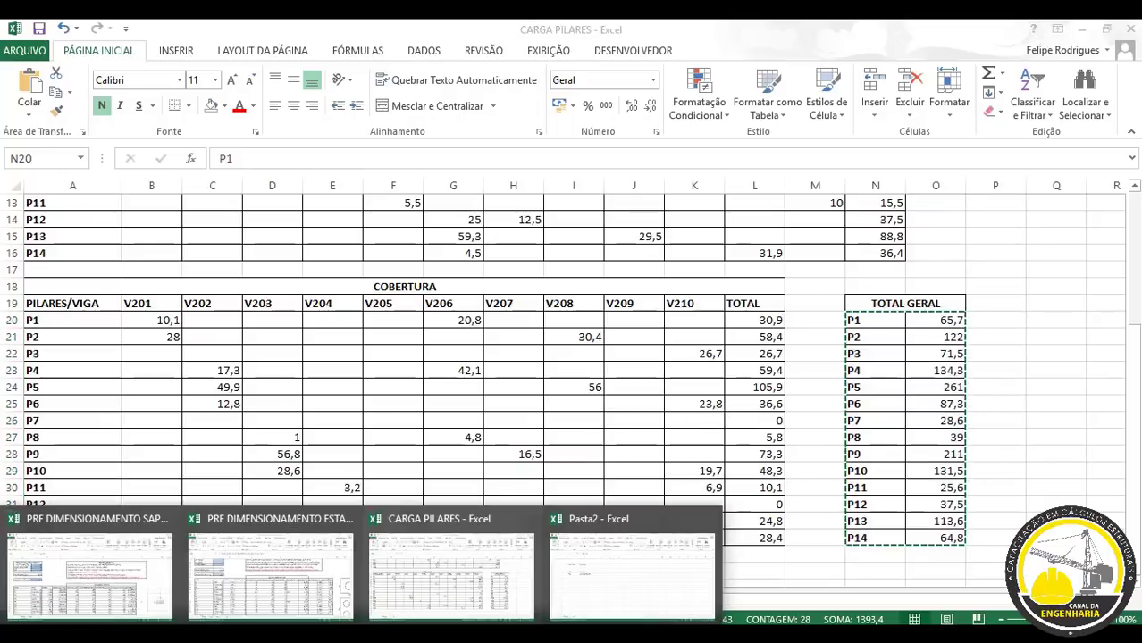
{"action": "left_click", "coordinate": [89, 576]}
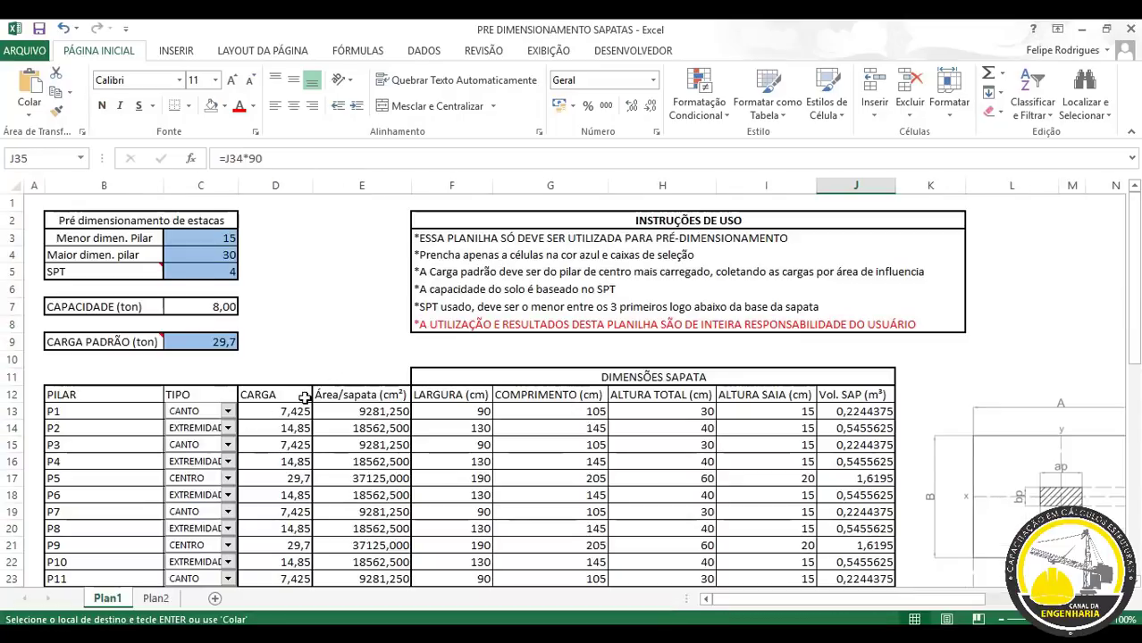
{"action": "scroll", "coordinate": [304, 399], "scroll_direction": "down", "scroll_amount": 2}
{"action": "left_click_drag", "start_coordinate": [300, 308], "coordinate": [262, 531]}
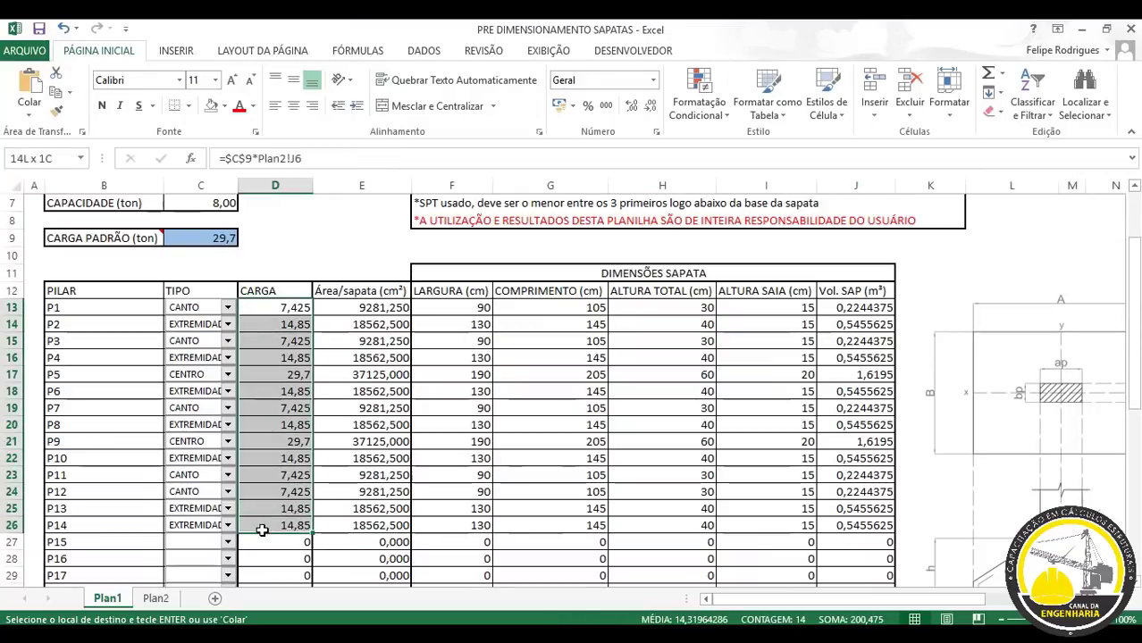
{"action": "key", "text": "ctrl+c"}
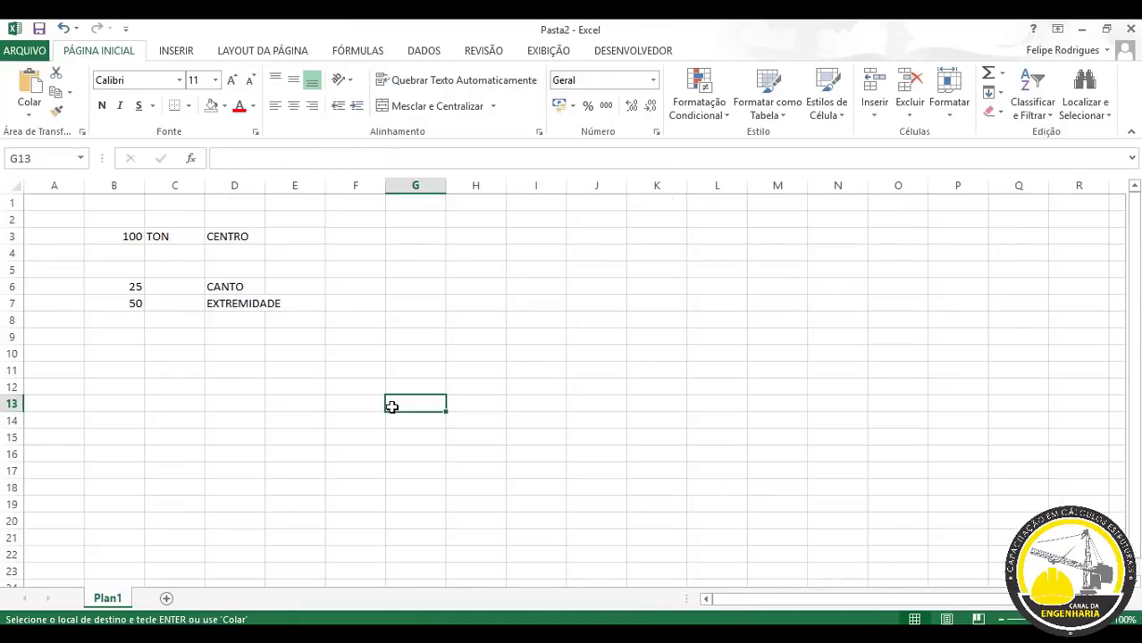
Paste the copied loads into the Pasta2 workbook from cell G13 down, as values only.
{"action": "key", "text": "ctrl+v"}
{"action": "scroll", "coordinate": [411, 407], "scroll_direction": "down", "scroll_amount": 2}
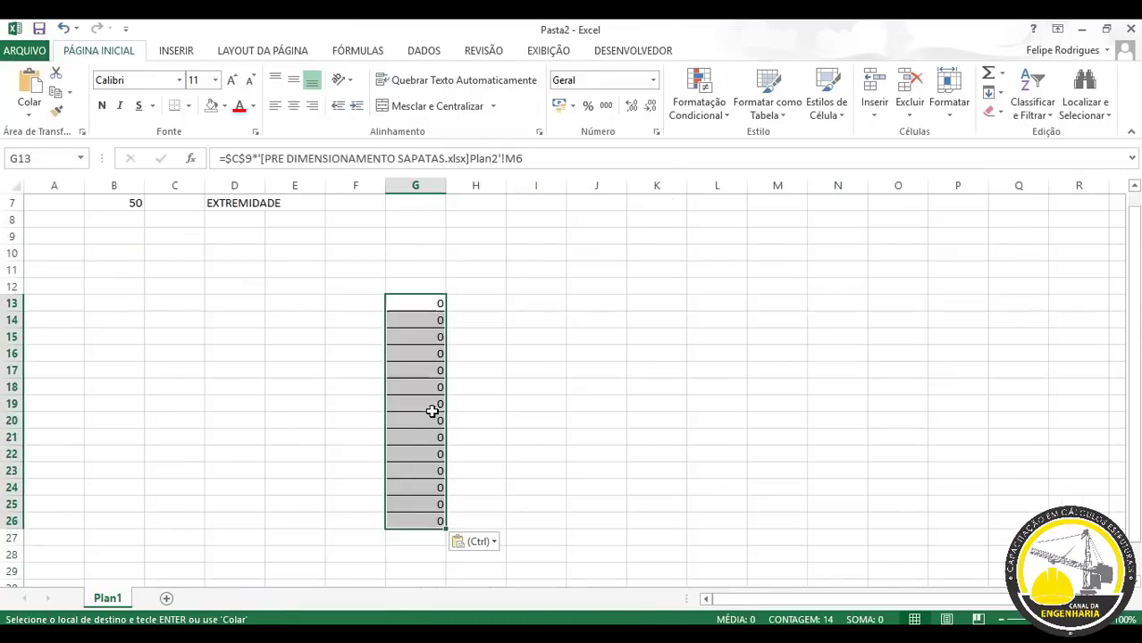
{"action": "left_click", "coordinate": [494, 546]}
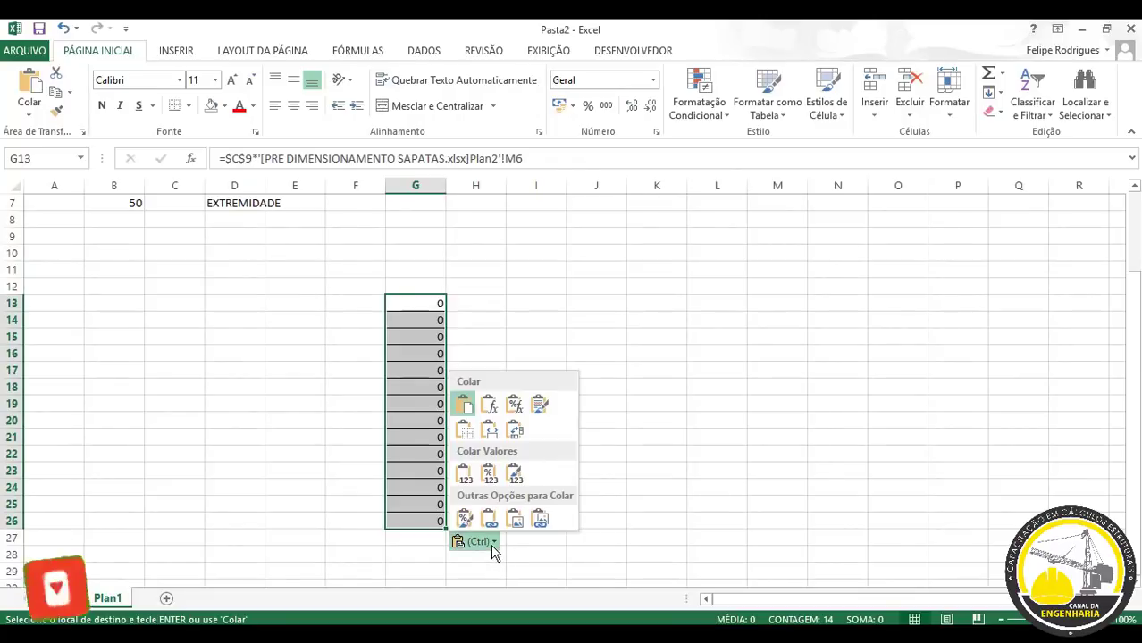
{"action": "left_click", "coordinate": [462, 481]}
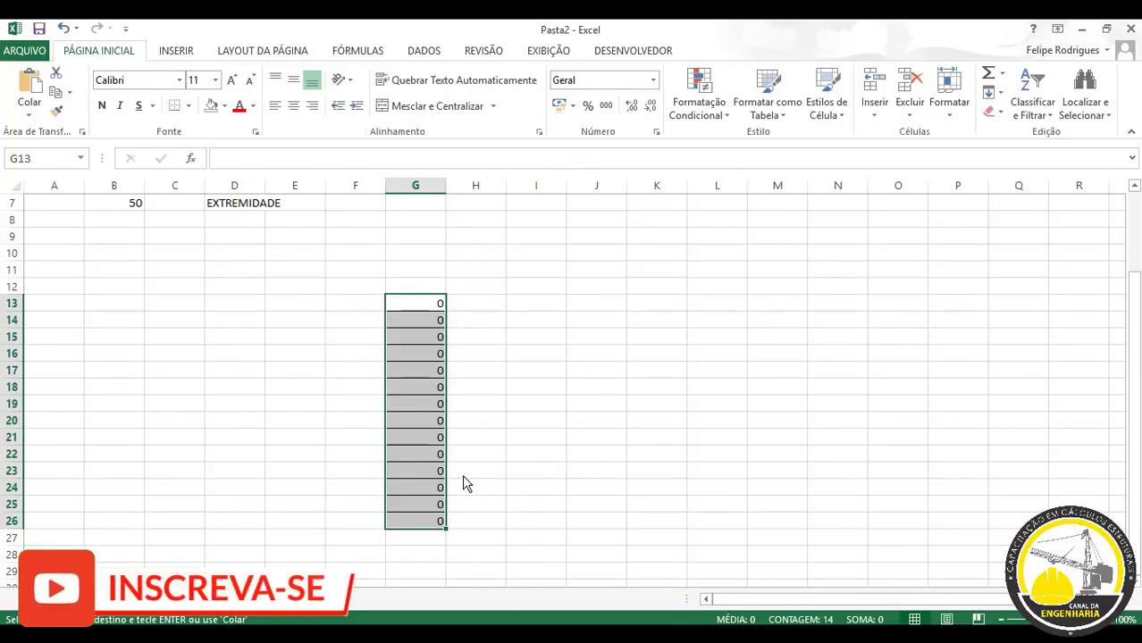
{"action": "left_click", "coordinate": [594, 404]}
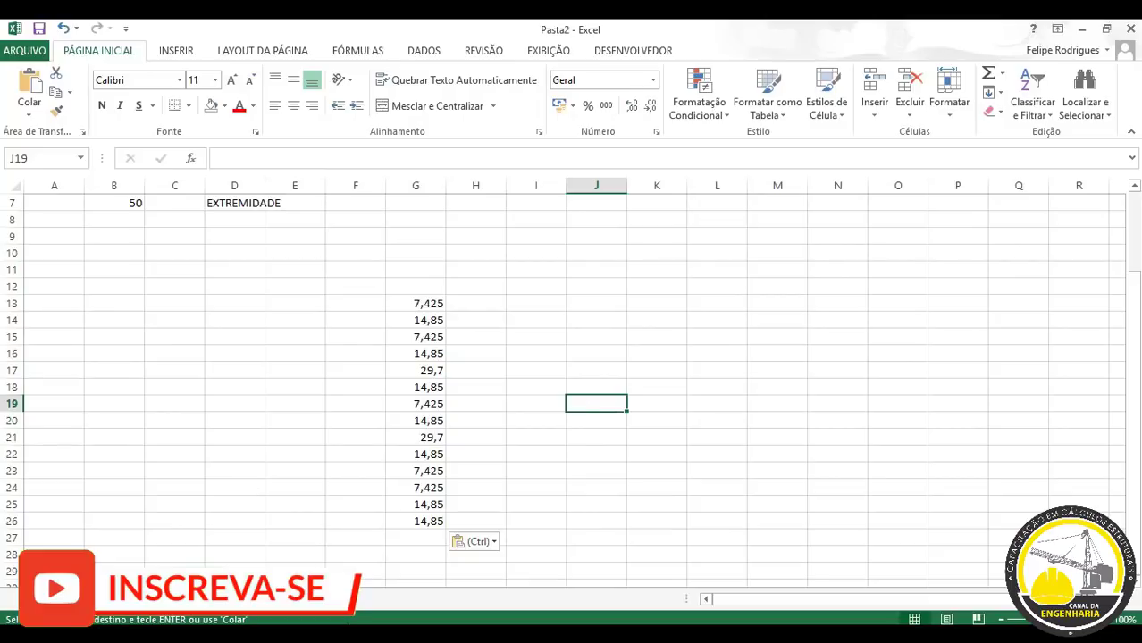
Switch to the CARGA PILARES workbook and copy the TOTAL GERAL entries of P1 to P14, cells N20 to O33.
{"action": "left_click", "coordinate": [259, 636]}
{"action": "left_click", "coordinate": [460, 572]}
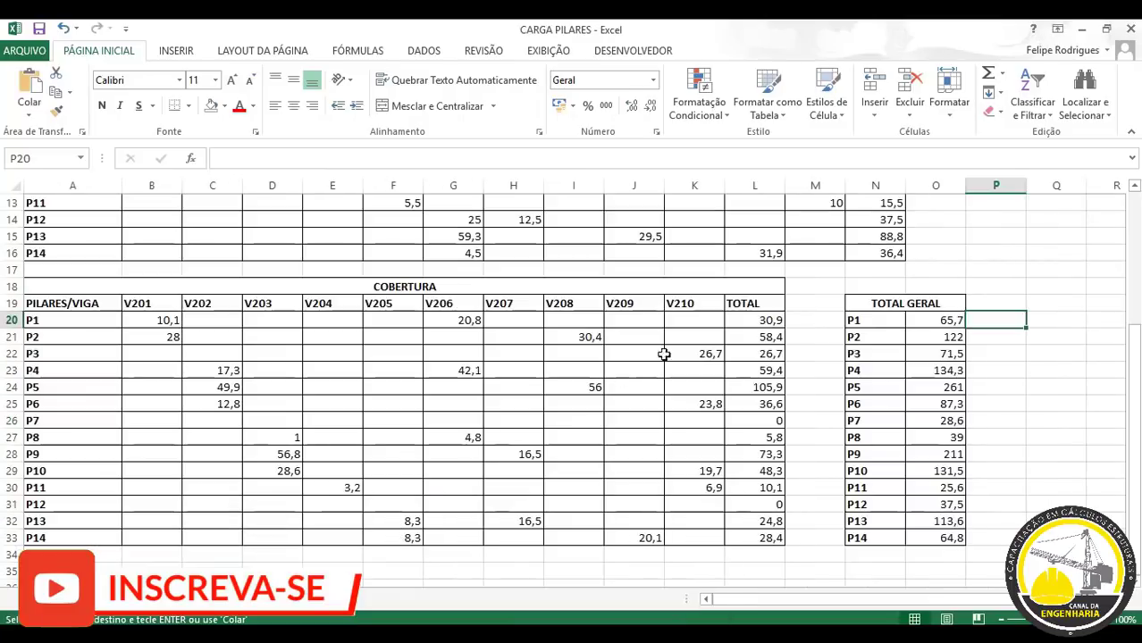
{"action": "left_click_drag", "start_coordinate": [854, 322], "coordinate": [934, 538]}
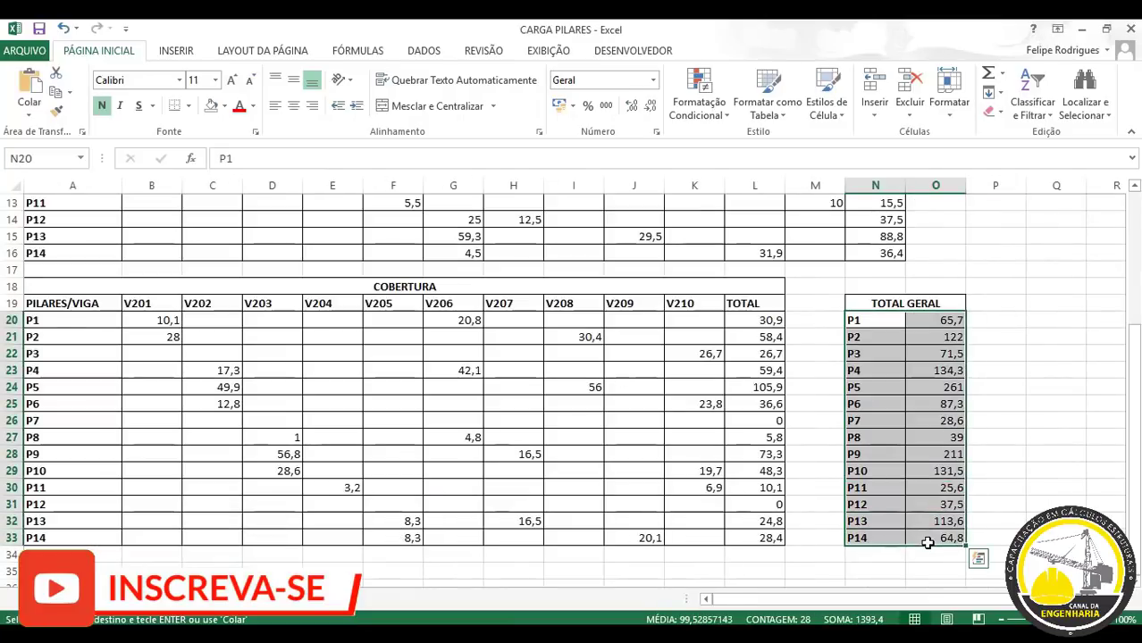
{"action": "key", "text": "ctrl+c"}
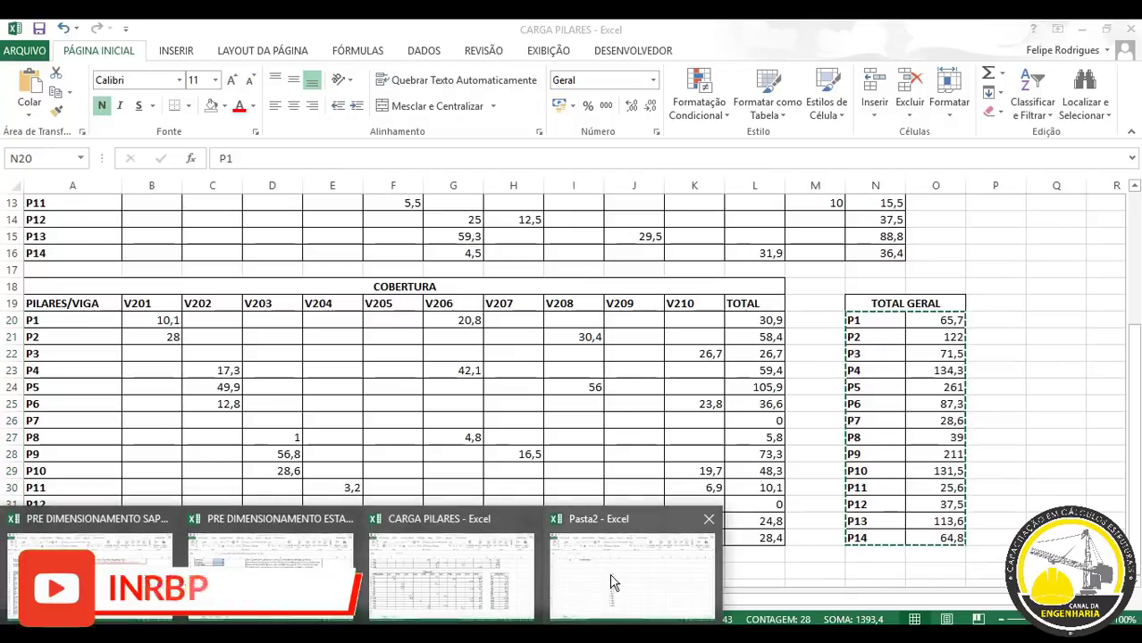
Paste the copied pillar names and loads into the Pasta2 workbook from cell E13 down, as values only.
{"action": "left_click", "coordinate": [613, 581]}
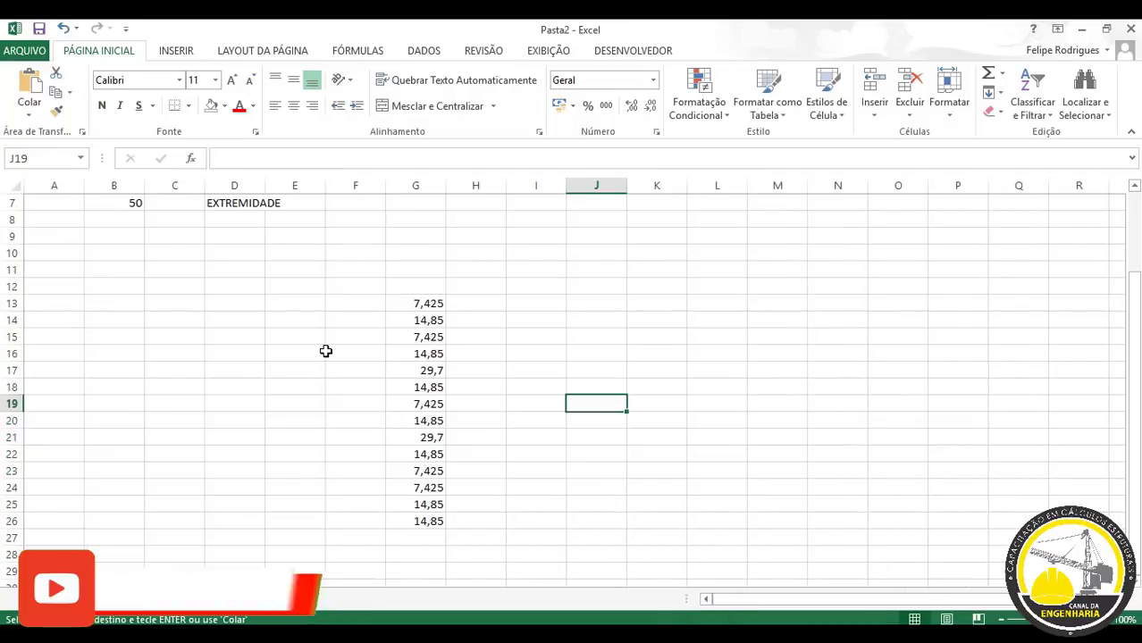
{"action": "left_click", "coordinate": [302, 302]}
{"action": "key", "text": "ctrl+v"}
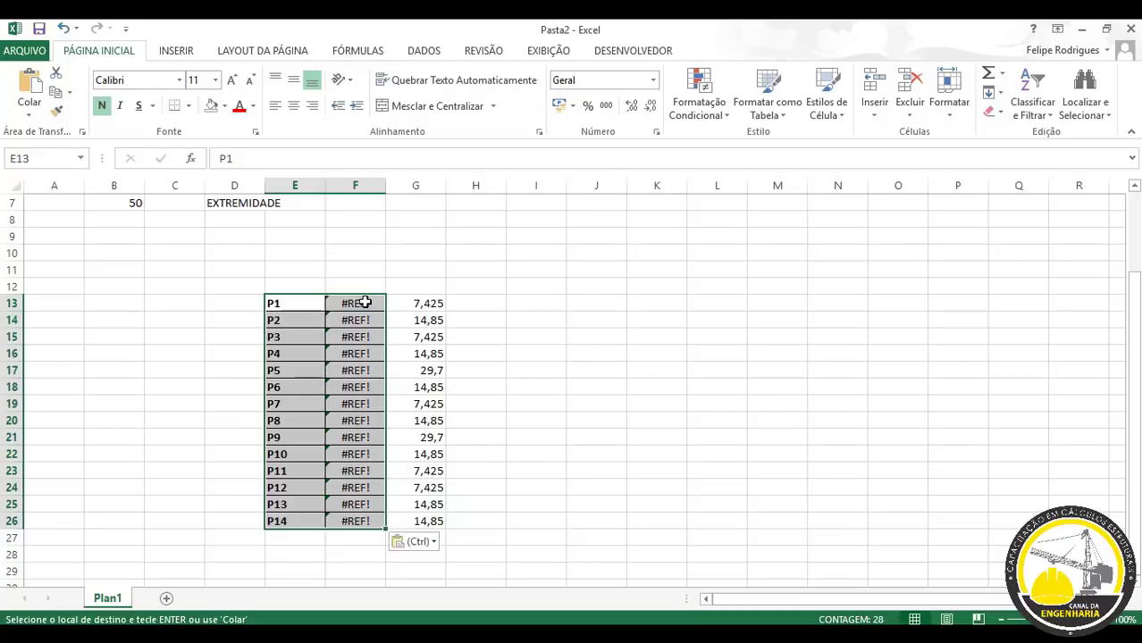
{"action": "left_click", "coordinate": [431, 543]}
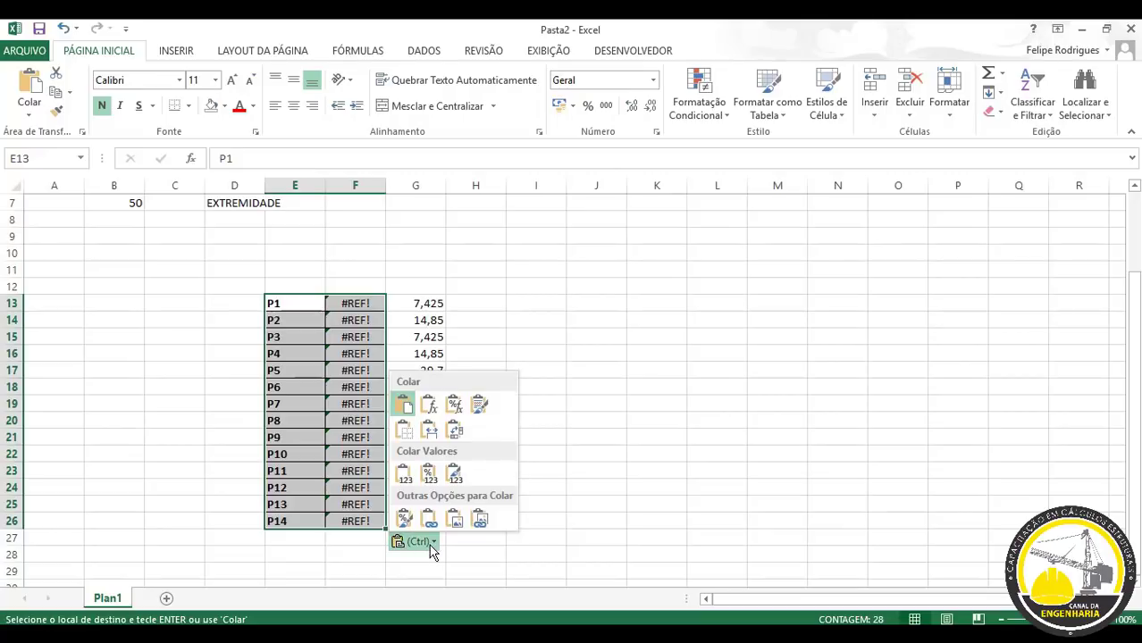
{"action": "left_click", "coordinate": [403, 474]}
{"action": "left_click", "coordinate": [695, 425]}
{"action": "left_click", "coordinate": [588, 301]}
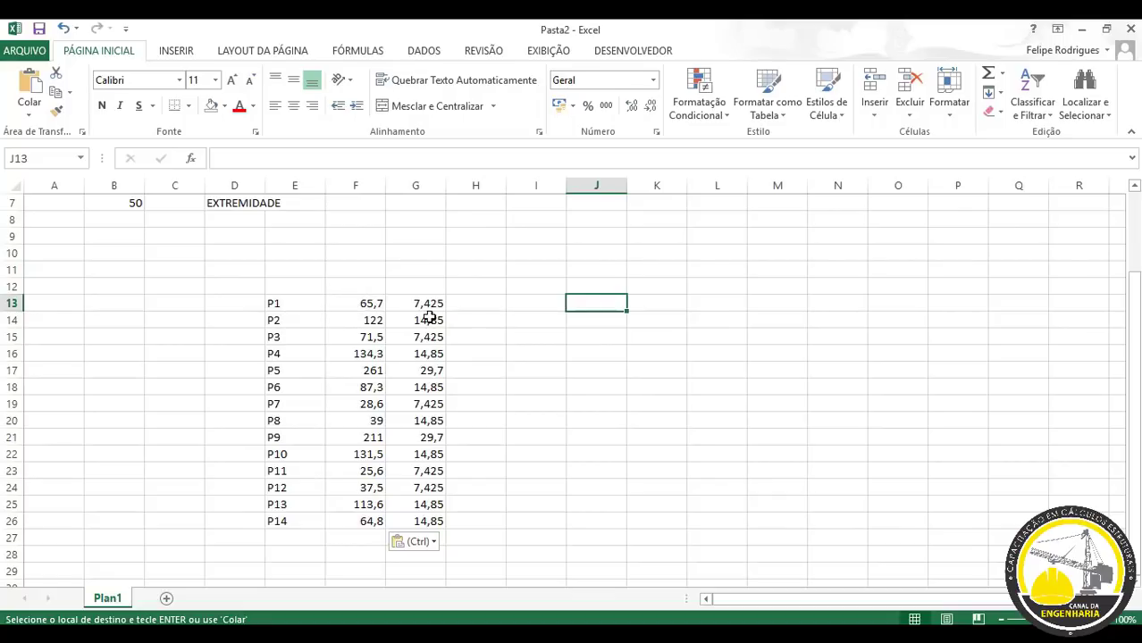
Enter the formula =G13*10 in cell H13 to convert the estimated load of P1.
{"action": "left_click", "coordinate": [362, 288]}
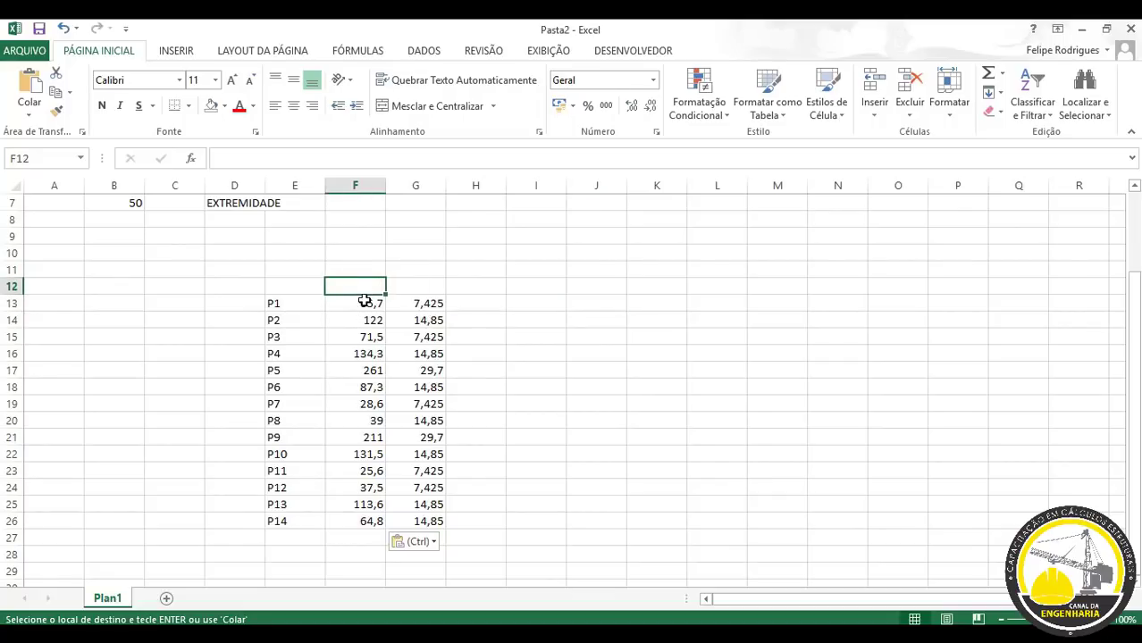
{"action": "left_click", "coordinate": [476, 305]}
{"action": "type", "text": "="}
{"action": "key", "text": "Left"}
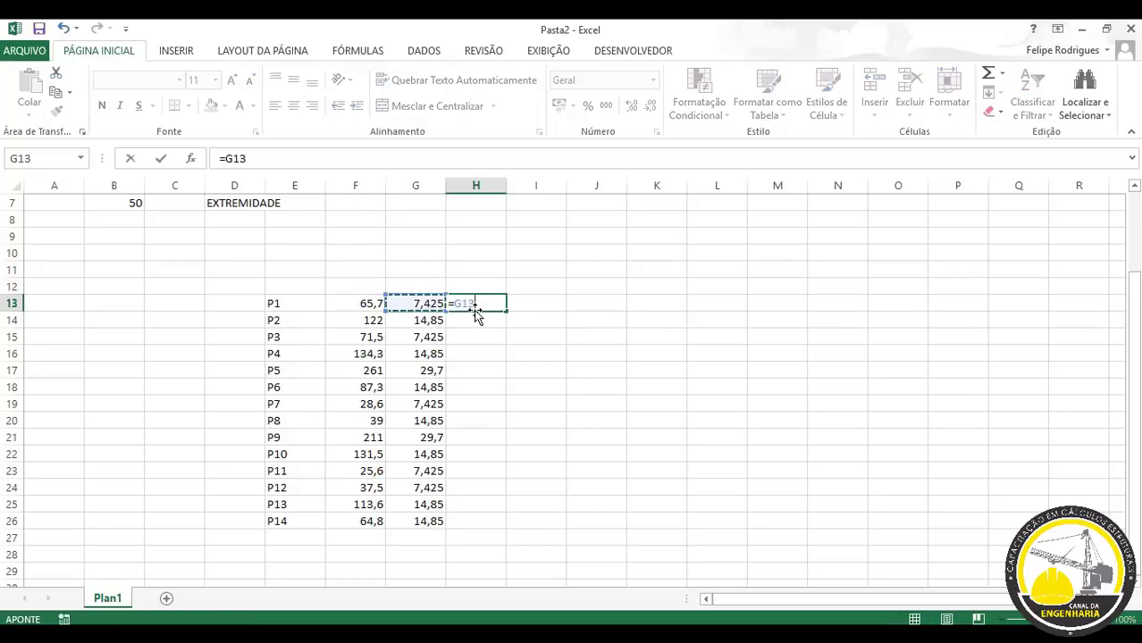
{"action": "type", "text": "*10"}
{"action": "key", "text": "ctrl+Return"}
{"action": "key", "text": "Return"}
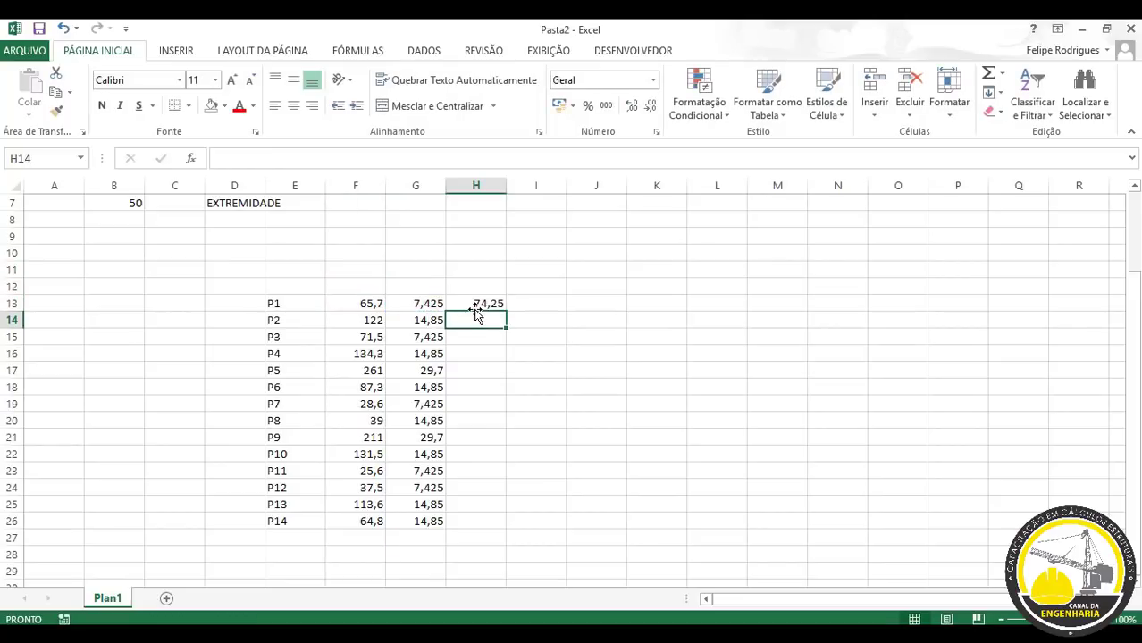
Fill the H13 formula down to H26 and hide column G by collapsing its width.
{"action": "left_click", "coordinate": [490, 306]}
{"action": "left_click_drag", "start_coordinate": [506, 313], "coordinate": [466, 527]}
{"action": "left_click_drag", "start_coordinate": [445, 185], "coordinate": [384, 184]}
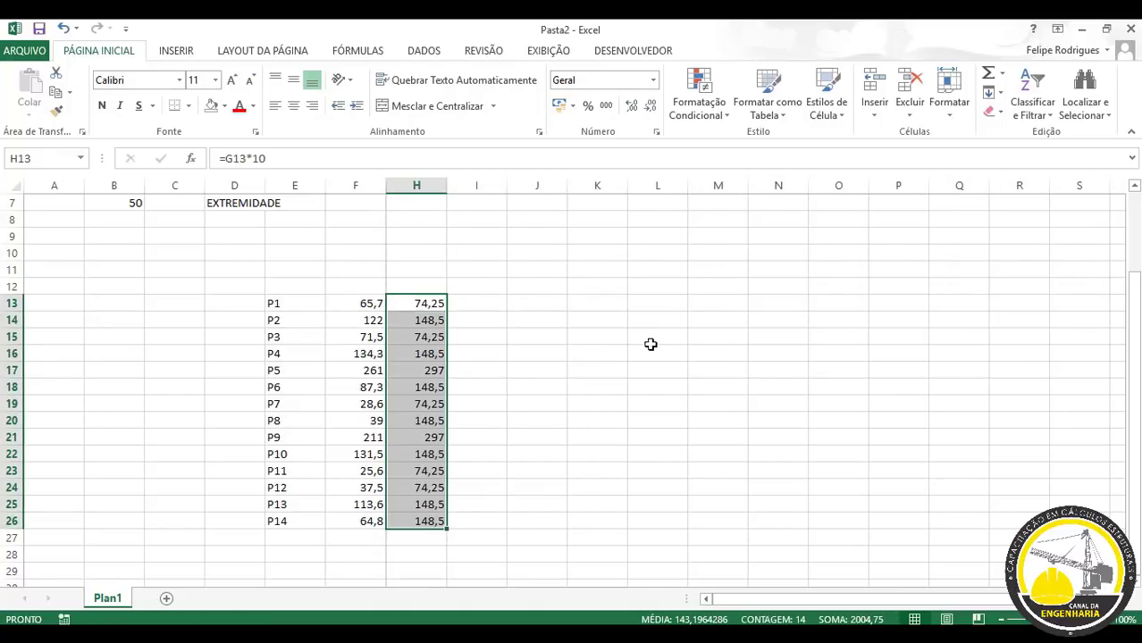
{"action": "left_click_drag", "start_coordinate": [649, 338], "coordinate": [649, 350]}
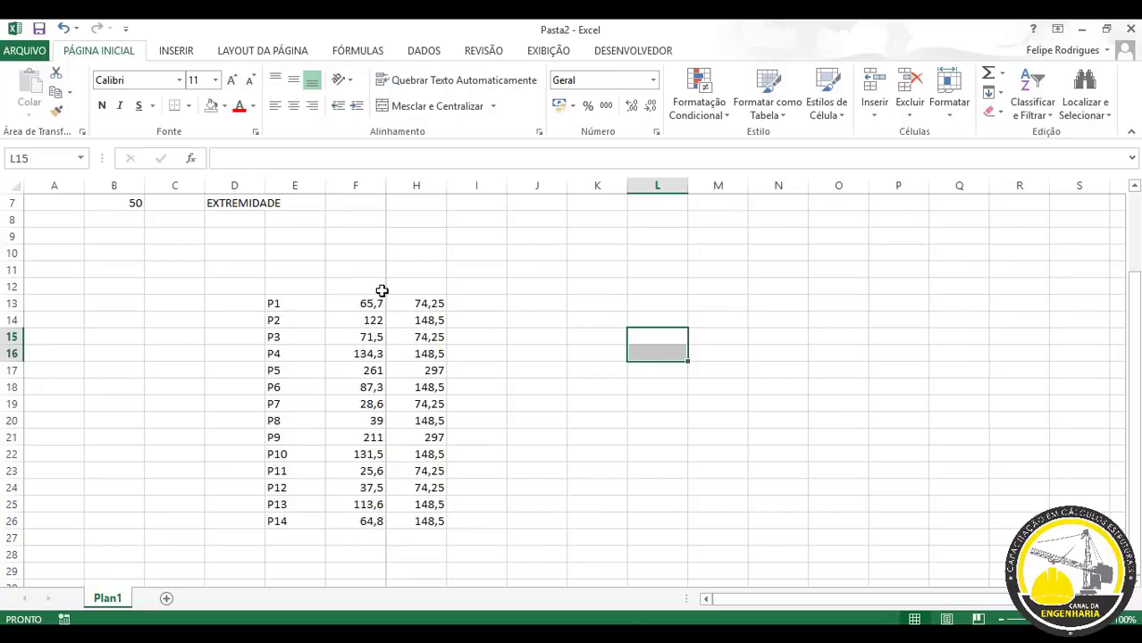
Examine the loads in column H and compare them with those in column F for pillars P1 and P2.
{"action": "left_click_drag", "start_coordinate": [433, 304], "coordinate": [426, 518]}
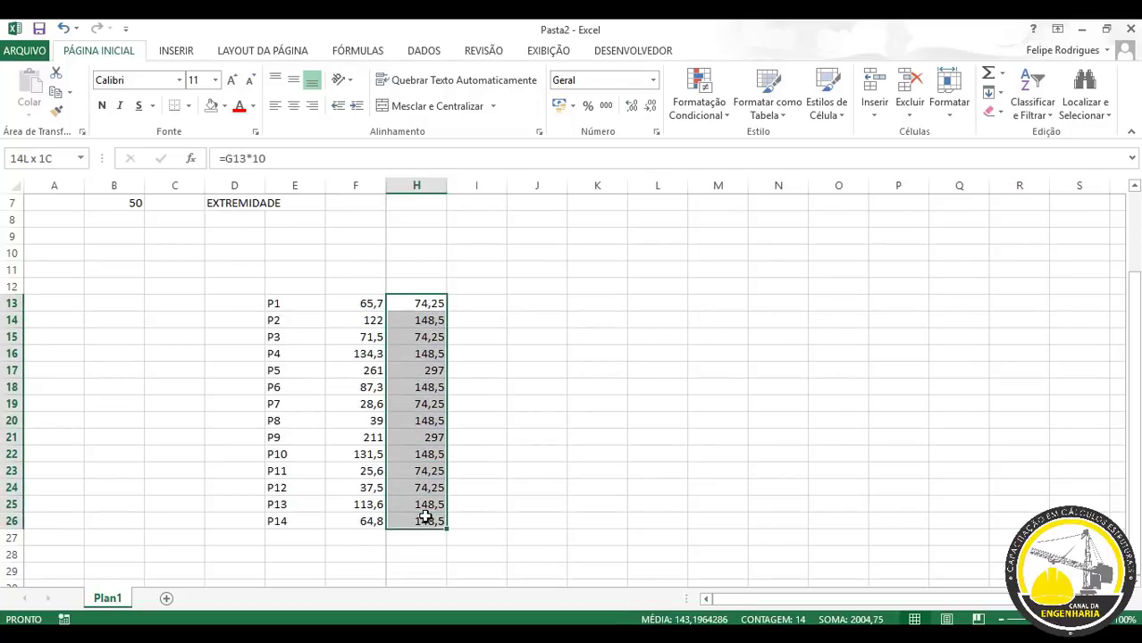
{"action": "left_click", "coordinate": [540, 454]}
{"action": "left_click", "coordinate": [300, 304]}
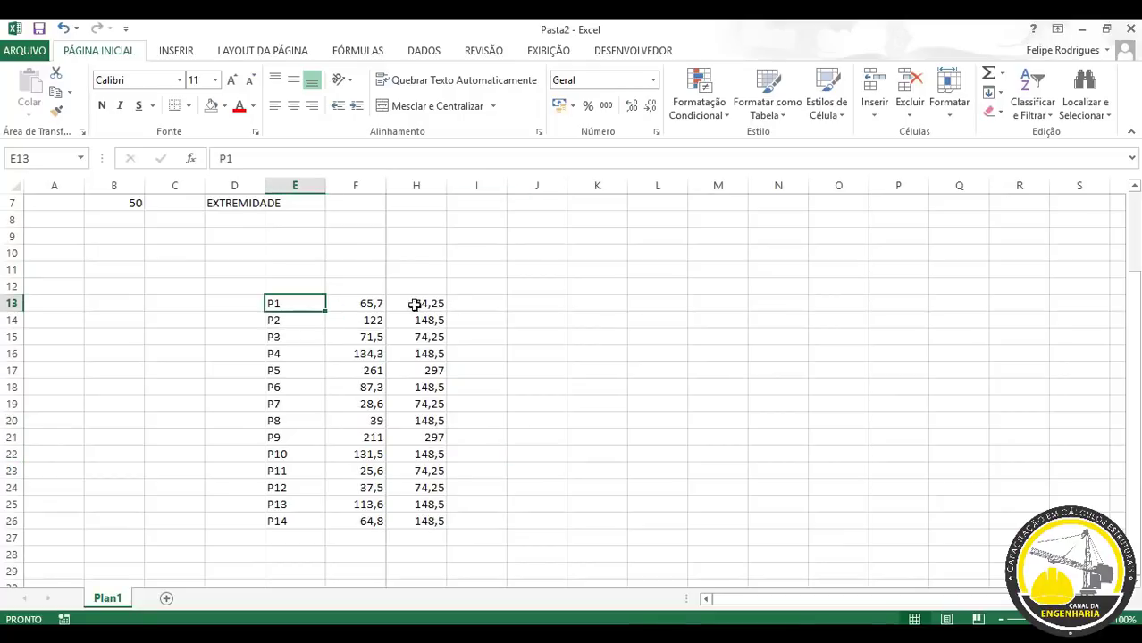
{"action": "left_click", "coordinate": [367, 302]}
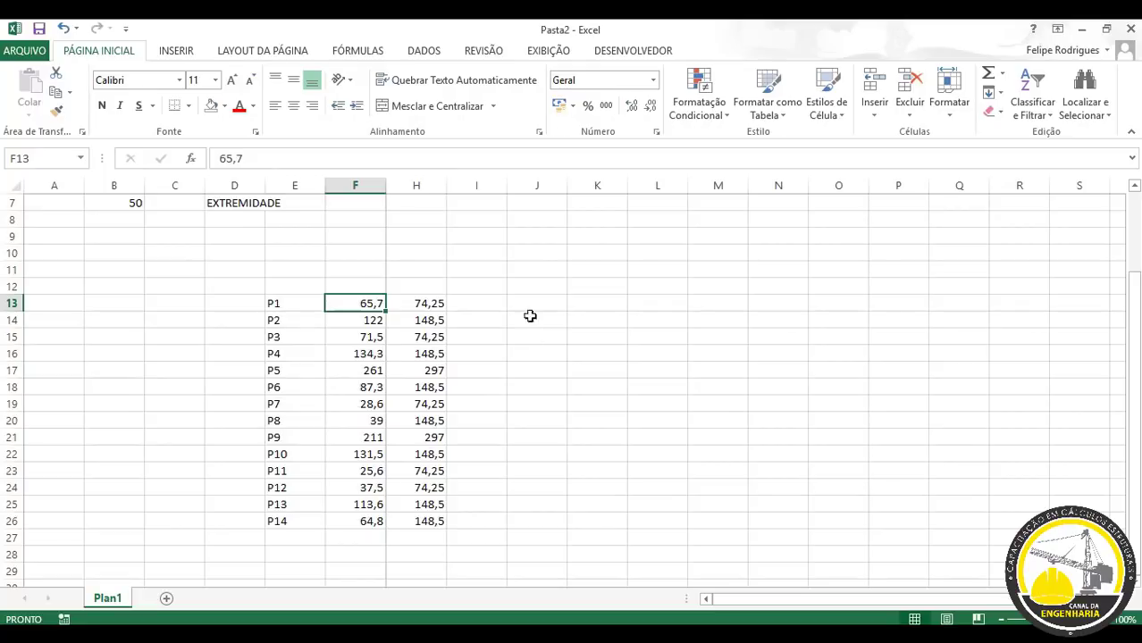
{"action": "left_click", "coordinate": [419, 304]}
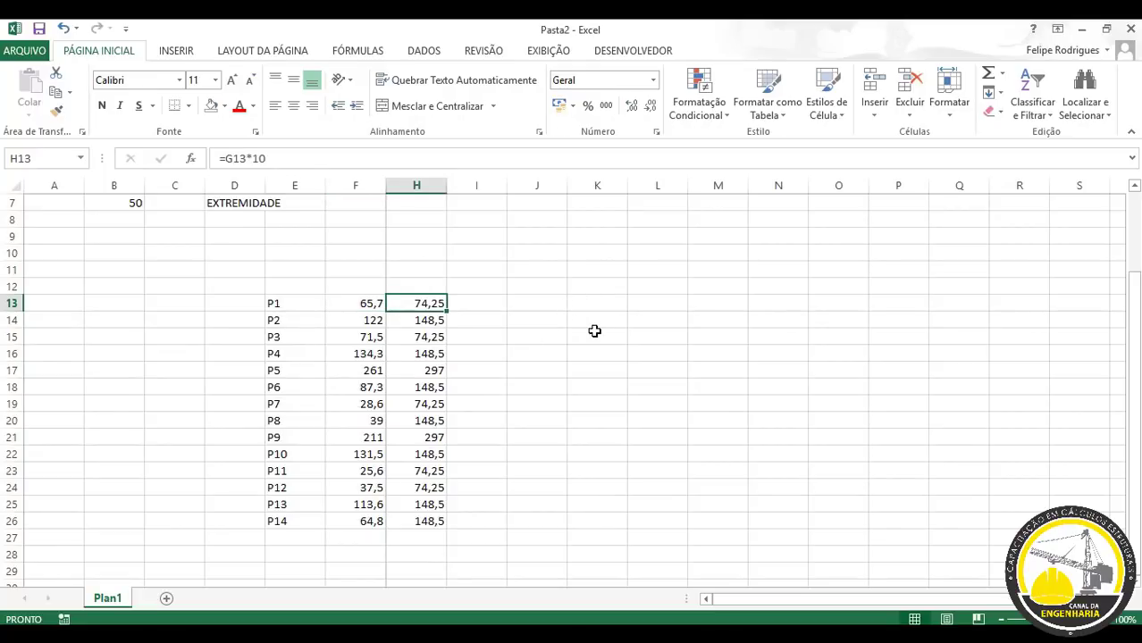
{"action": "left_click", "coordinate": [279, 318]}
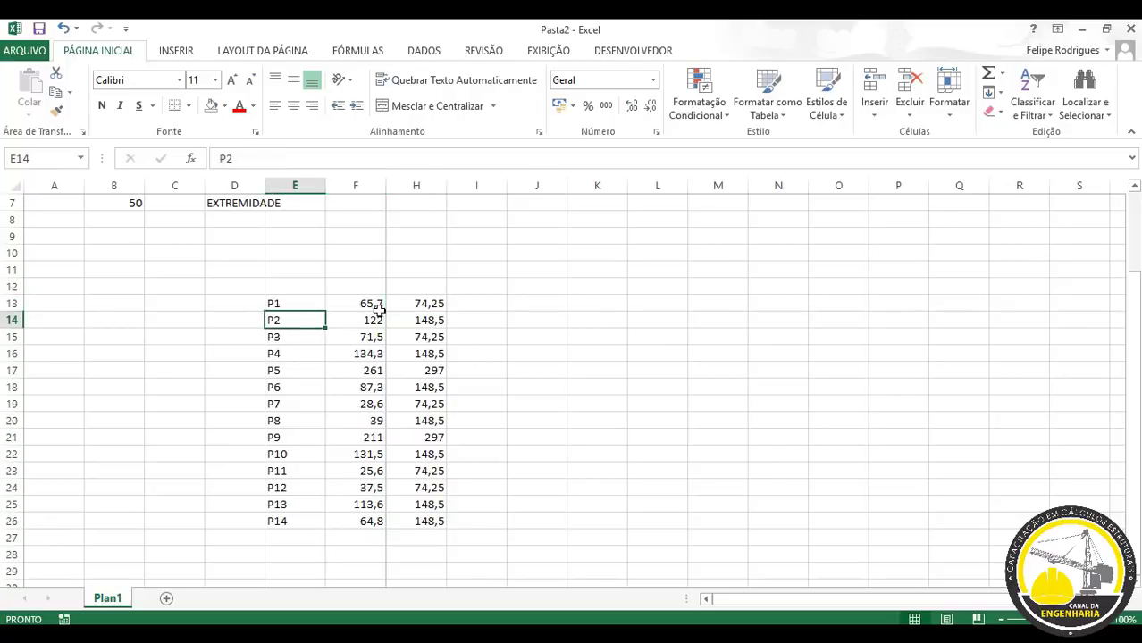
{"action": "left_click", "coordinate": [382, 316]}
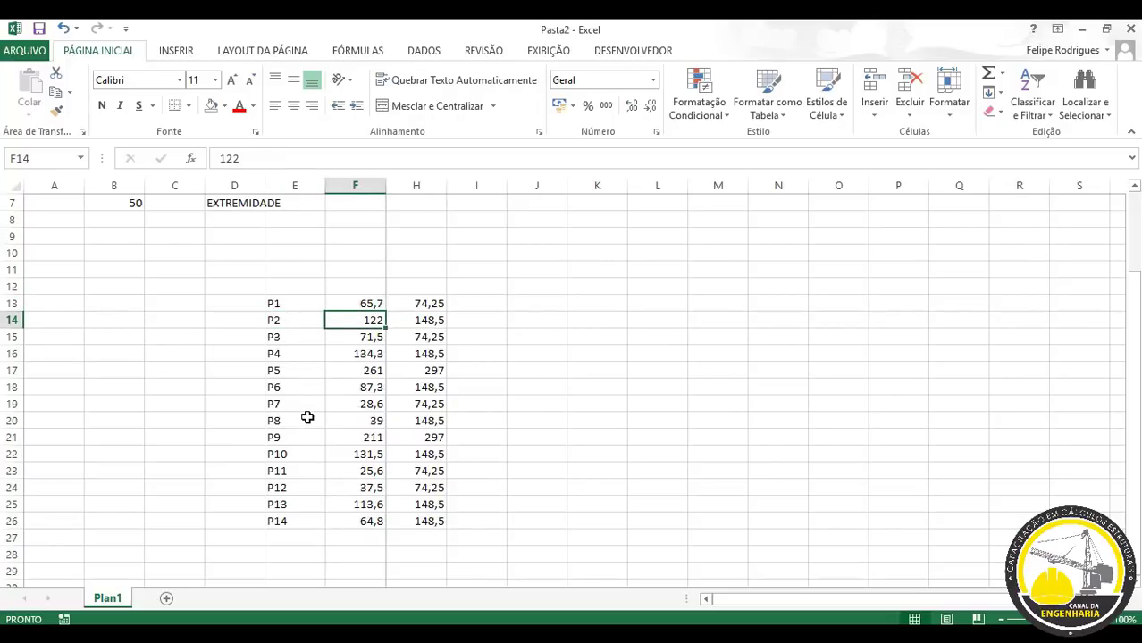
{"action": "left_click", "coordinate": [428, 322]}
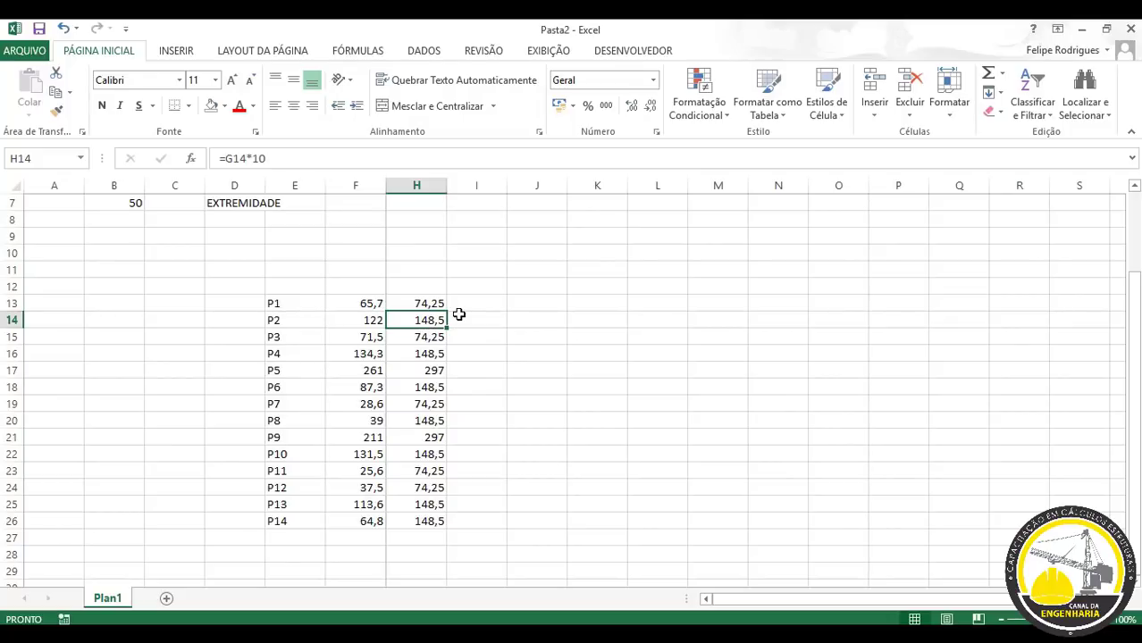
{"action": "left_click", "coordinate": [461, 309]}
{"action": "type", "text": "="}
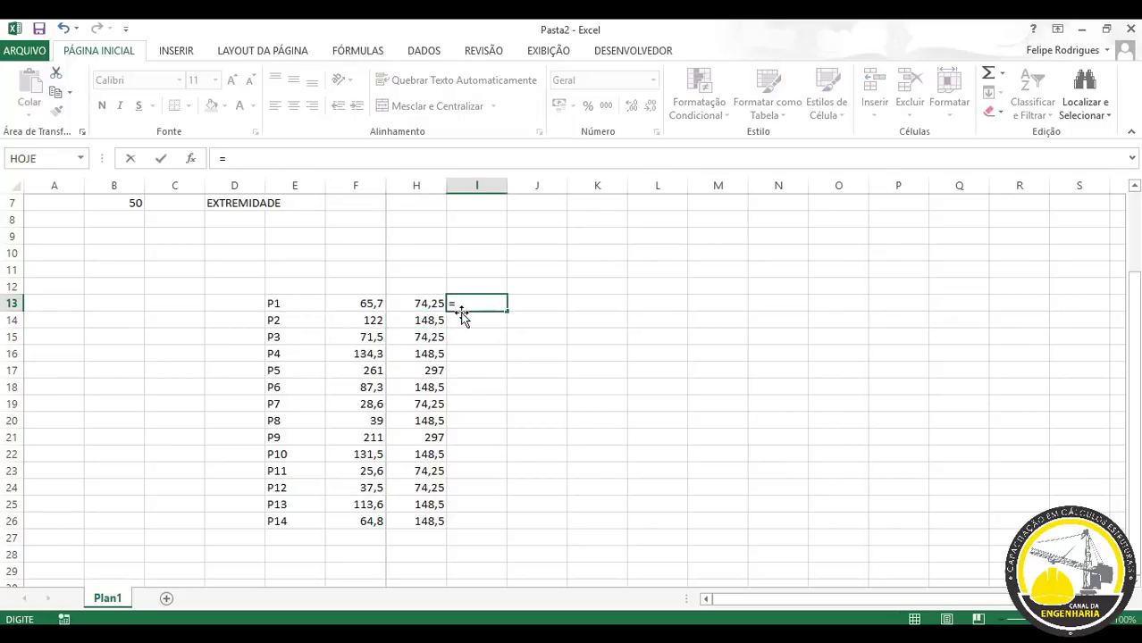
{"action": "key", "text": "Left"}
{"action": "type", "text": "/"}
{"action": "key", "text": "Left"}
{"action": "key", "text": "Left"}
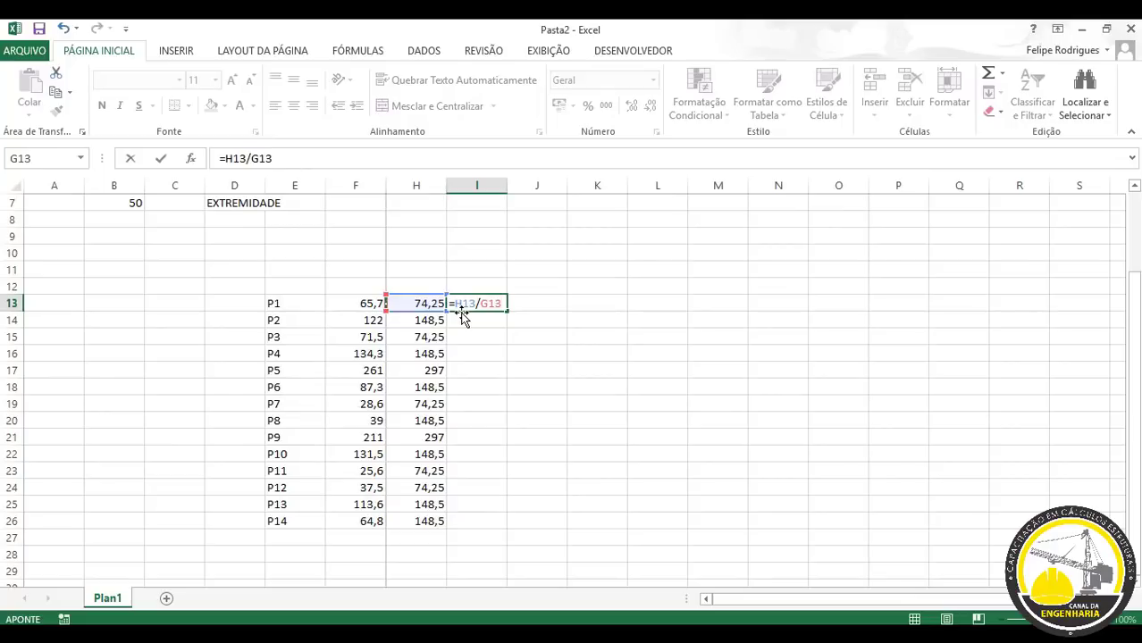
{"action": "key", "text": "Left"}
{"action": "key", "text": "Return"}
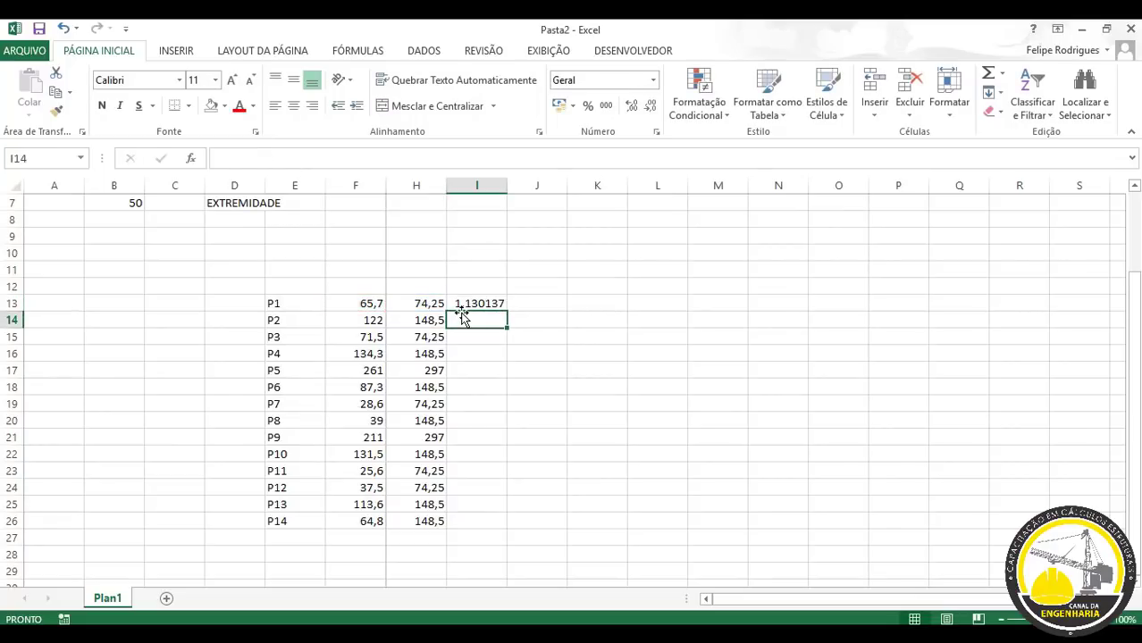
{"action": "left_click", "coordinate": [470, 303]}
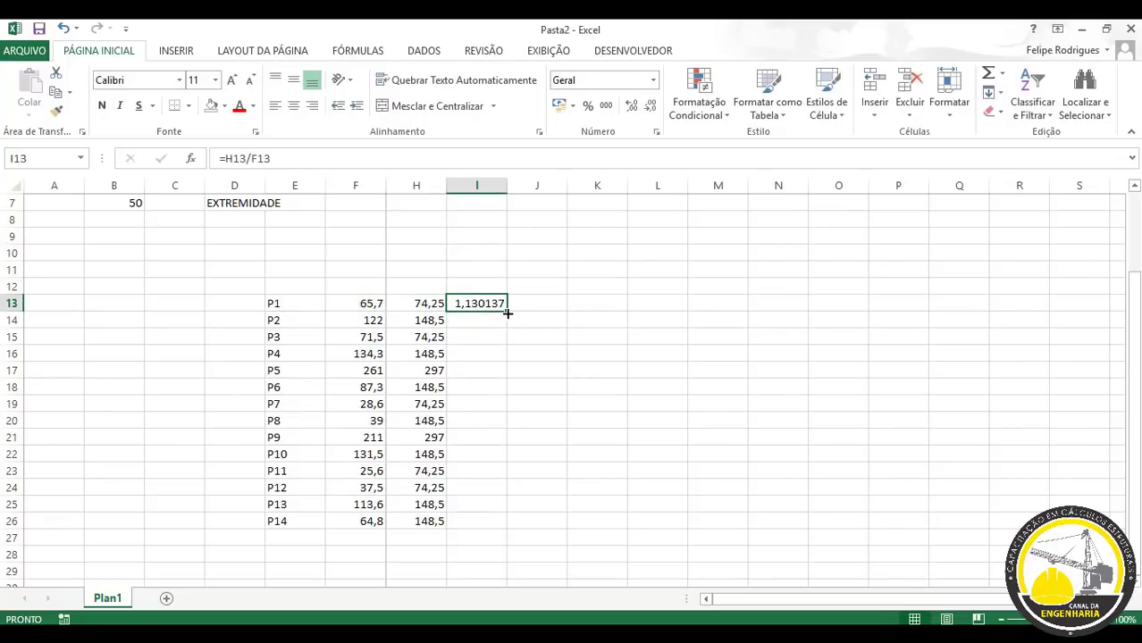
{"action": "key", "text": "Delete"}
Enter the load ratio =F13/H13 in cell I13 for pillar P1.
{"action": "type", "text": "="}
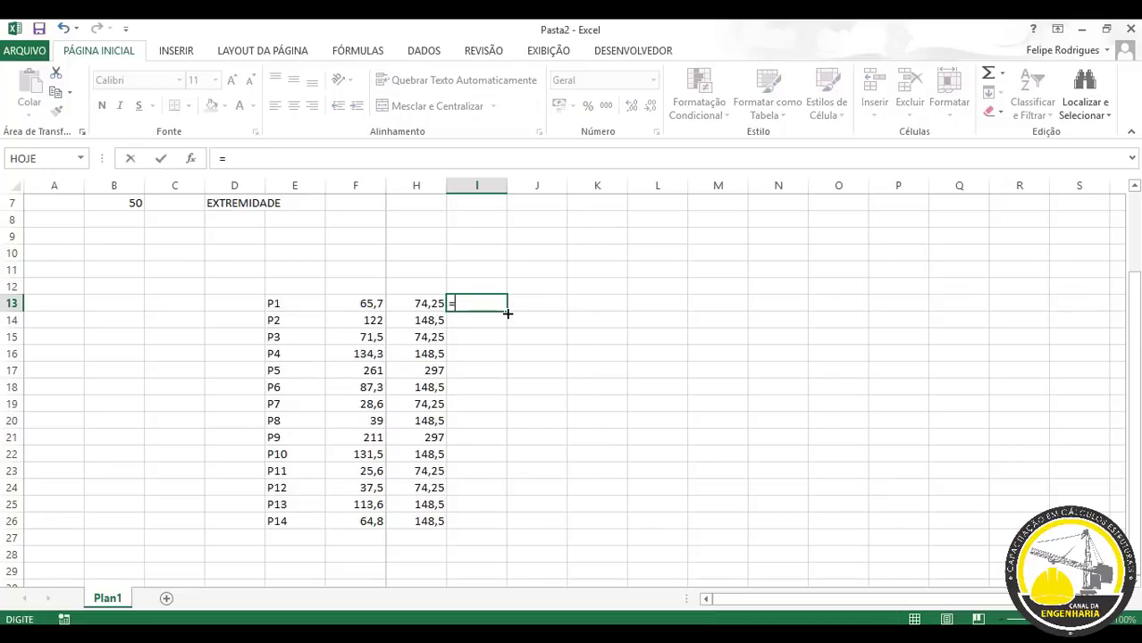
{"action": "key", "text": "Left"}
{"action": "key", "text": "Left"}
{"action": "key", "text": "Left"}
{"action": "type", "text": "/"}
{"action": "key", "text": "Left"}
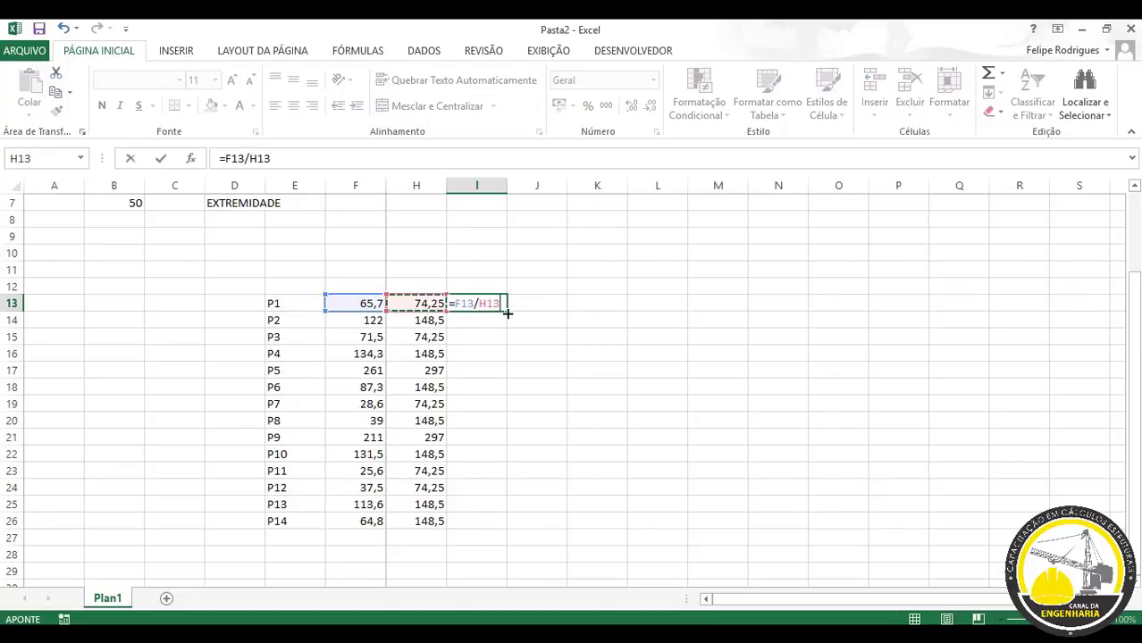
{"action": "key", "text": "Return"}
Change the formula in I13 to =1-F13/H13 to get the relative difference between the two loads.
{"action": "left_click", "coordinate": [494, 305]}
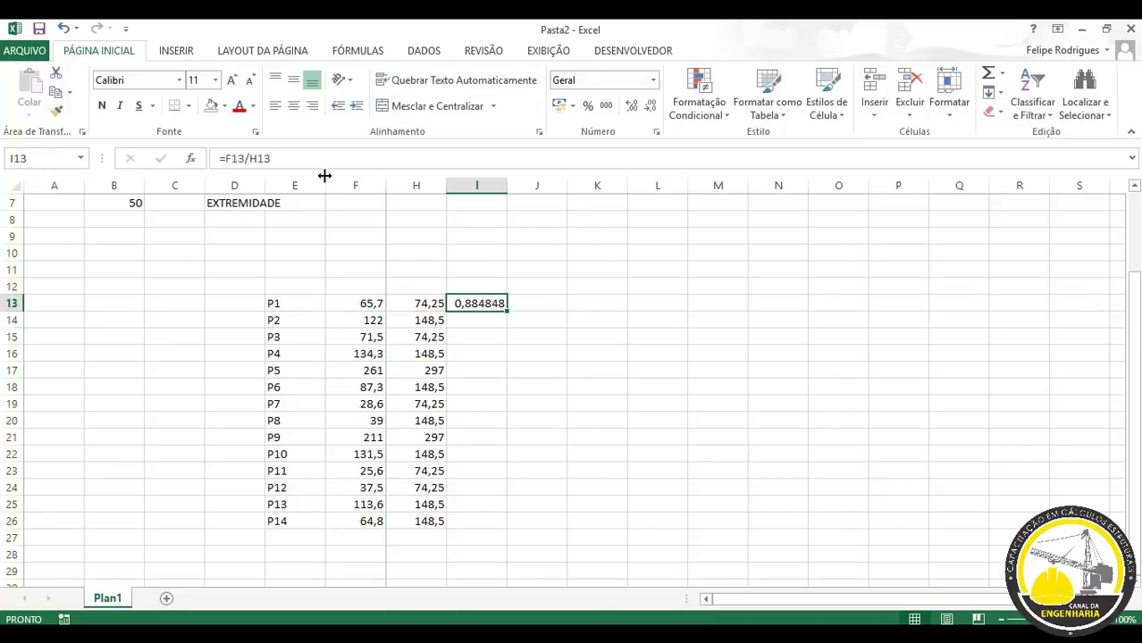
{"action": "left_click", "coordinate": [231, 160]}
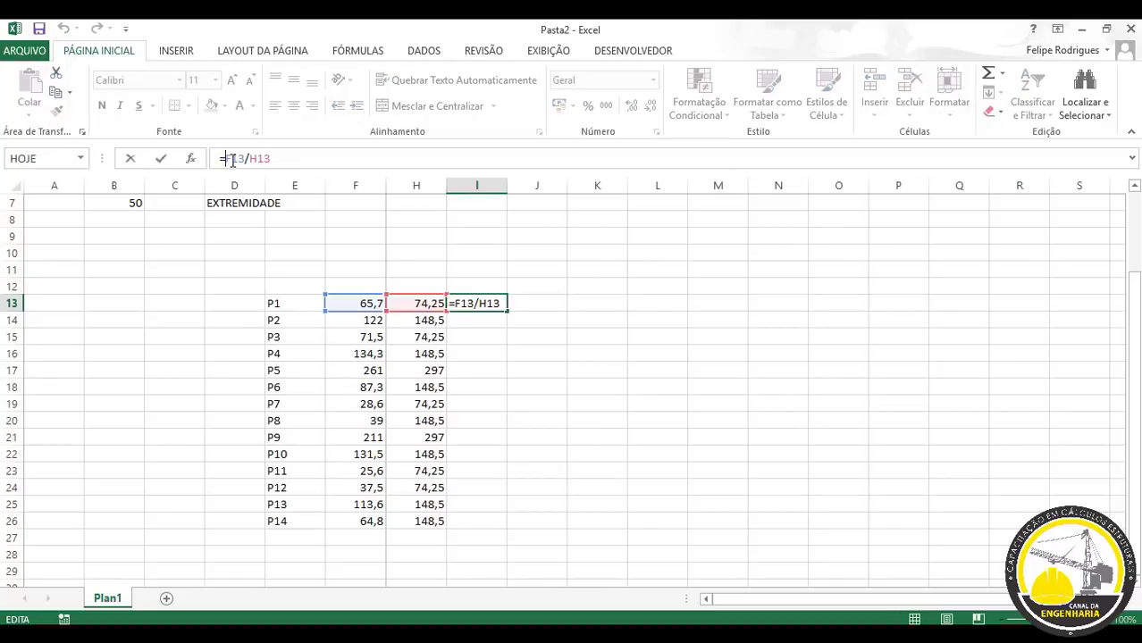
{"action": "type", "text": "1-"}
{"action": "key", "text": "Return"}
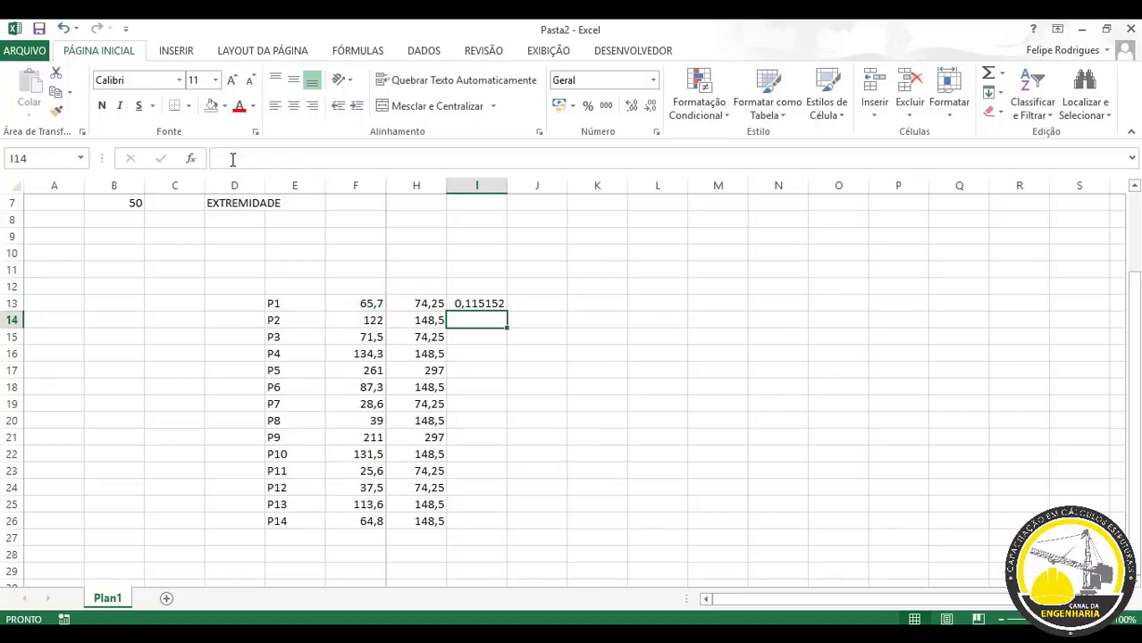
Fill the I13 formula down to I26 and format the differences of P1 to P14 as percentages.
{"action": "left_click", "coordinate": [599, 333]}
{"action": "left_click", "coordinate": [464, 305]}
{"action": "left_click", "coordinate": [464, 306]}
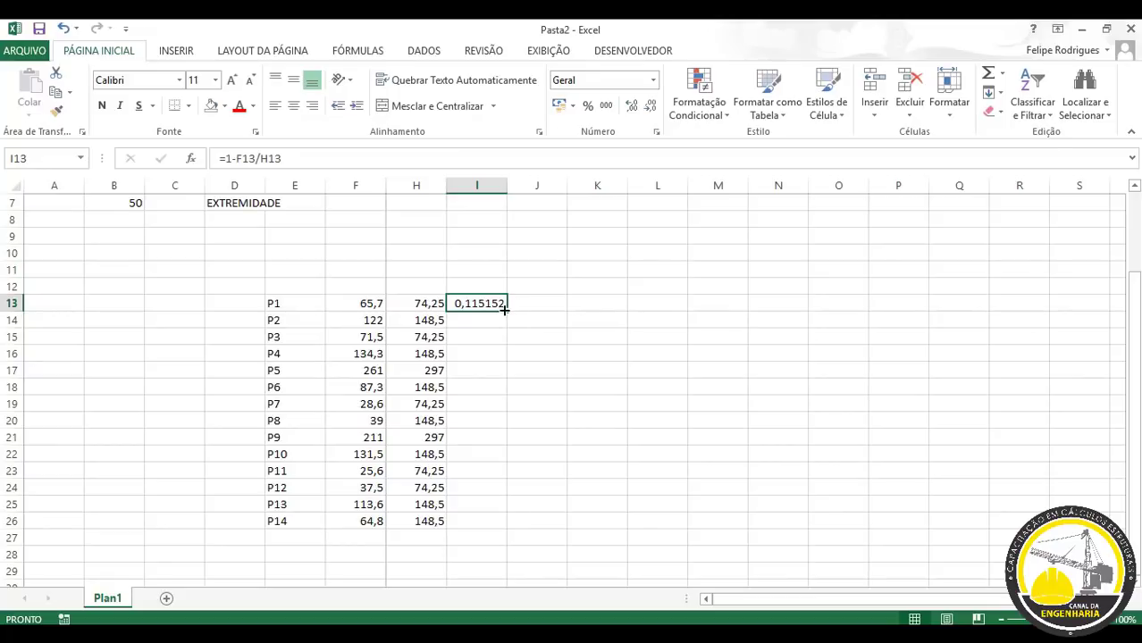
{"action": "left_click_drag", "start_coordinate": [507, 312], "coordinate": [494, 531]}
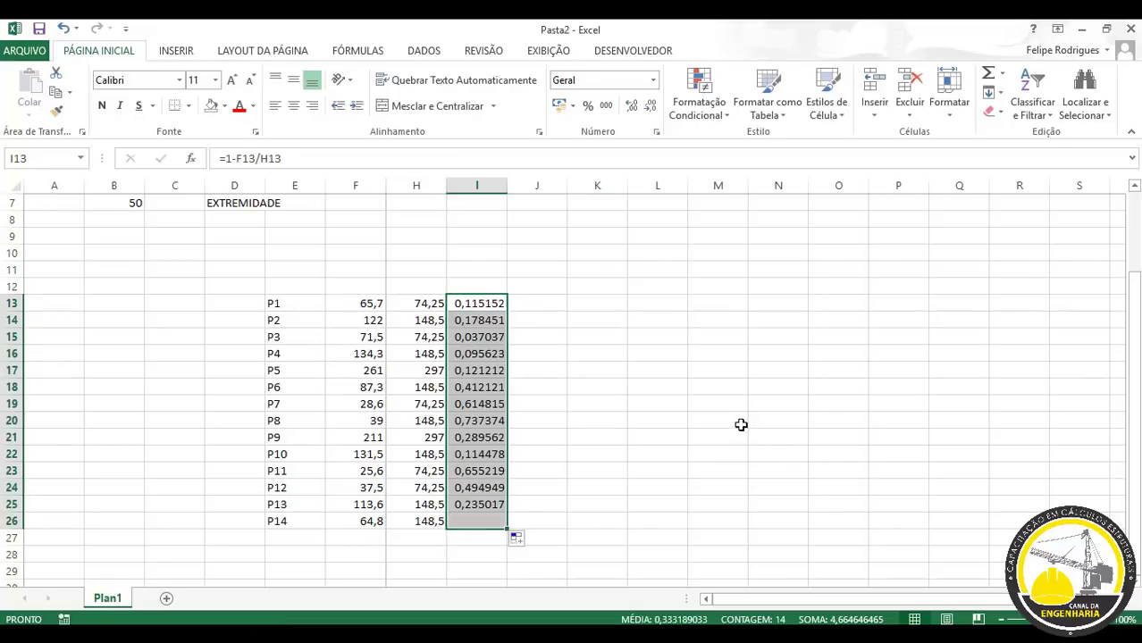
{"action": "left_click_drag", "start_coordinate": [472, 300], "coordinate": [480, 516]}
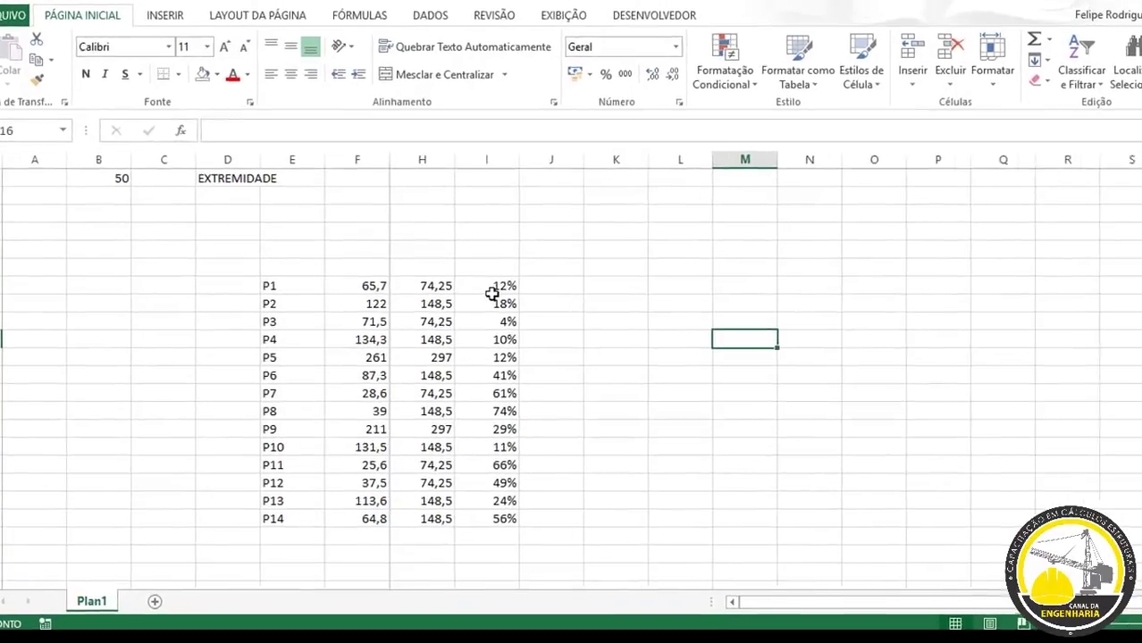
Examine the percentage differences in column I for the first pillars, going from P1 down to P6.
{"action": "left_click", "coordinate": [479, 305]}
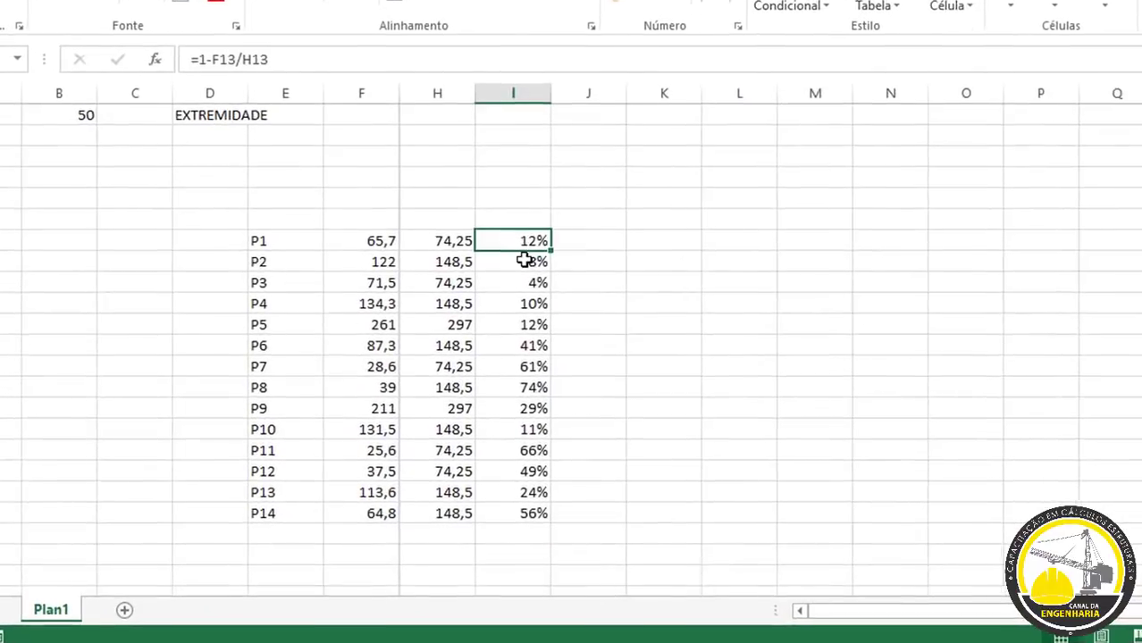
{"action": "left_click", "coordinate": [485, 320]}
{"action": "left_click", "coordinate": [534, 284]}
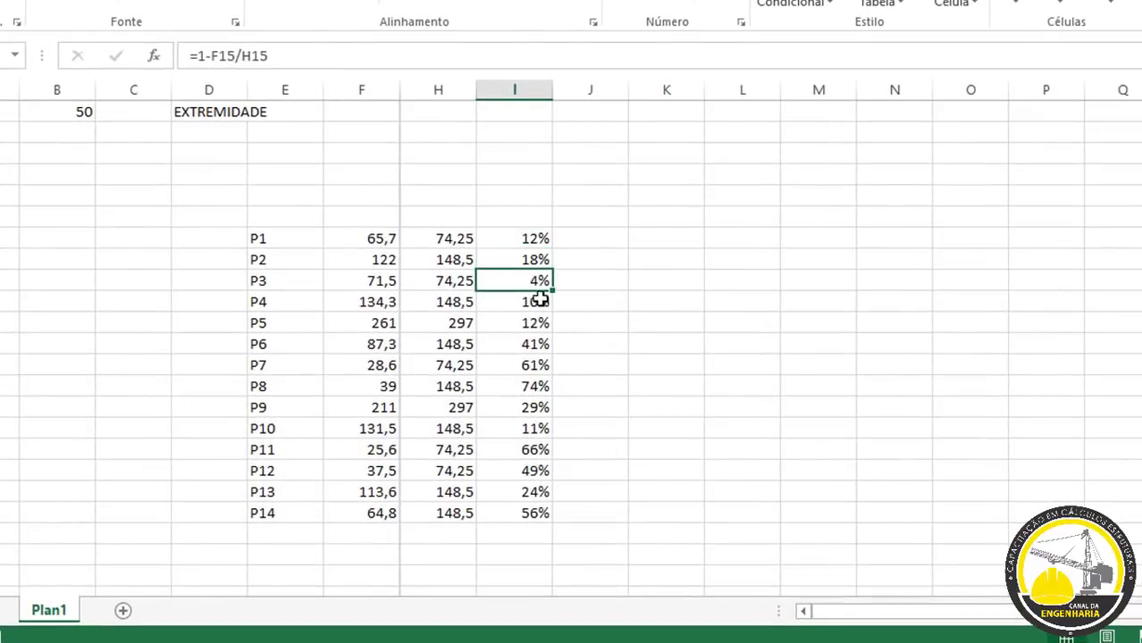
{"action": "left_click", "coordinate": [539, 300]}
{"action": "left_click", "coordinate": [541, 320]}
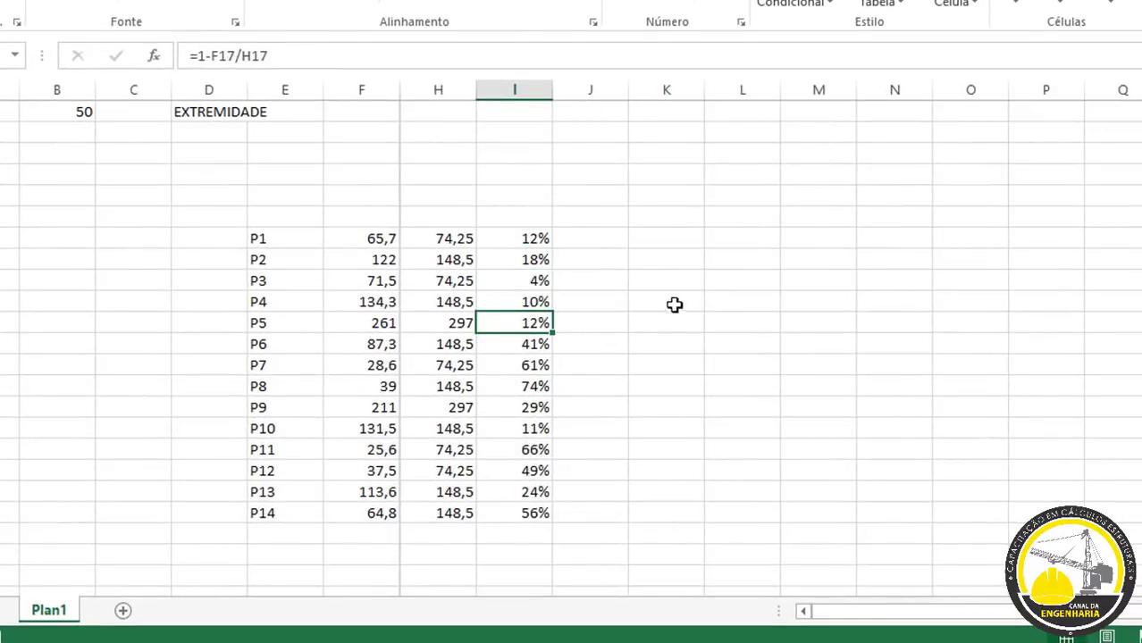
{"action": "left_click", "coordinate": [524, 360]}
{"action": "left_click", "coordinate": [279, 350]}
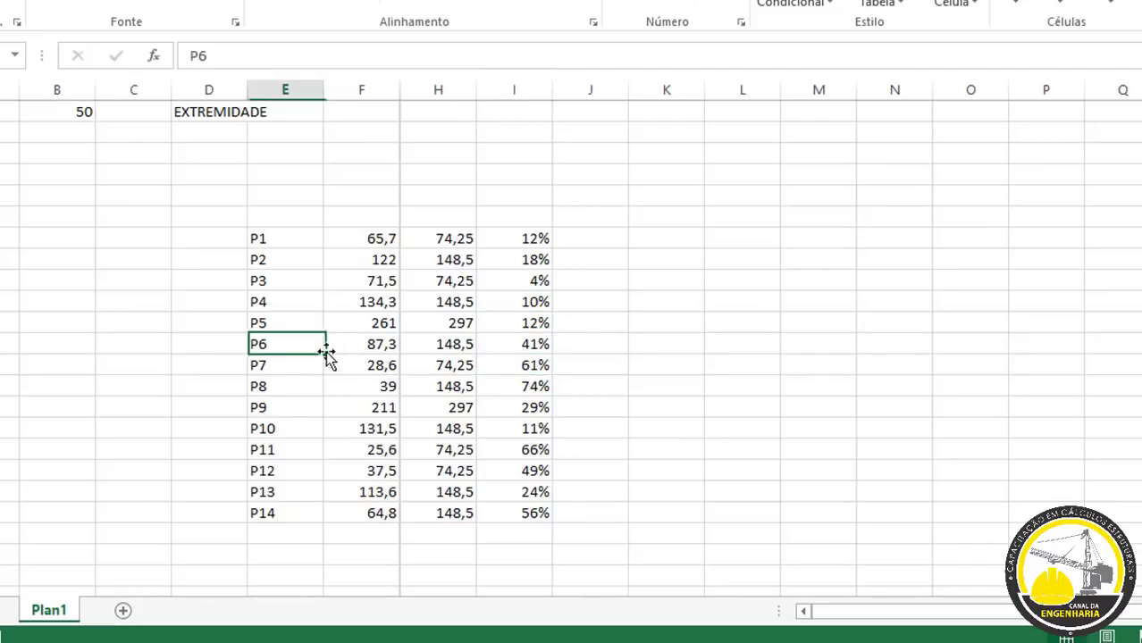
Compare P6's load difference and its column H load with the pillar's position beside the stairs on the floor plan.
{"action": "left_click", "coordinate": [492, 352]}
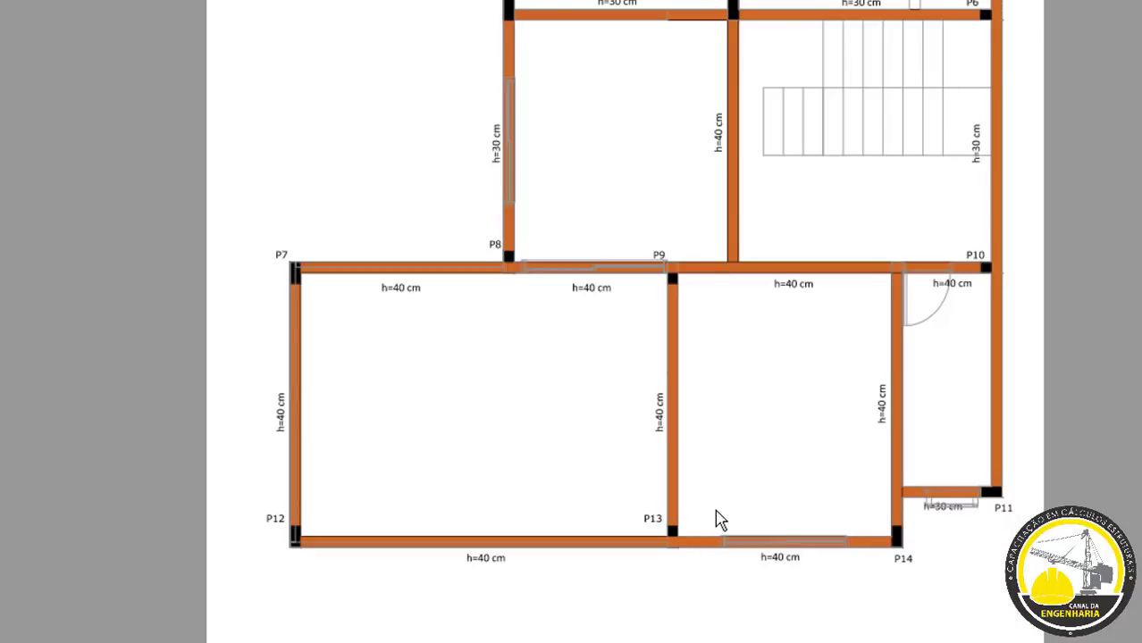
{"action": "scroll", "coordinate": [720, 521], "scroll_direction": "up", "scroll_amount": 2}
{"action": "scroll", "coordinate": [720, 521], "scroll_direction": "up", "scroll_amount": 1}
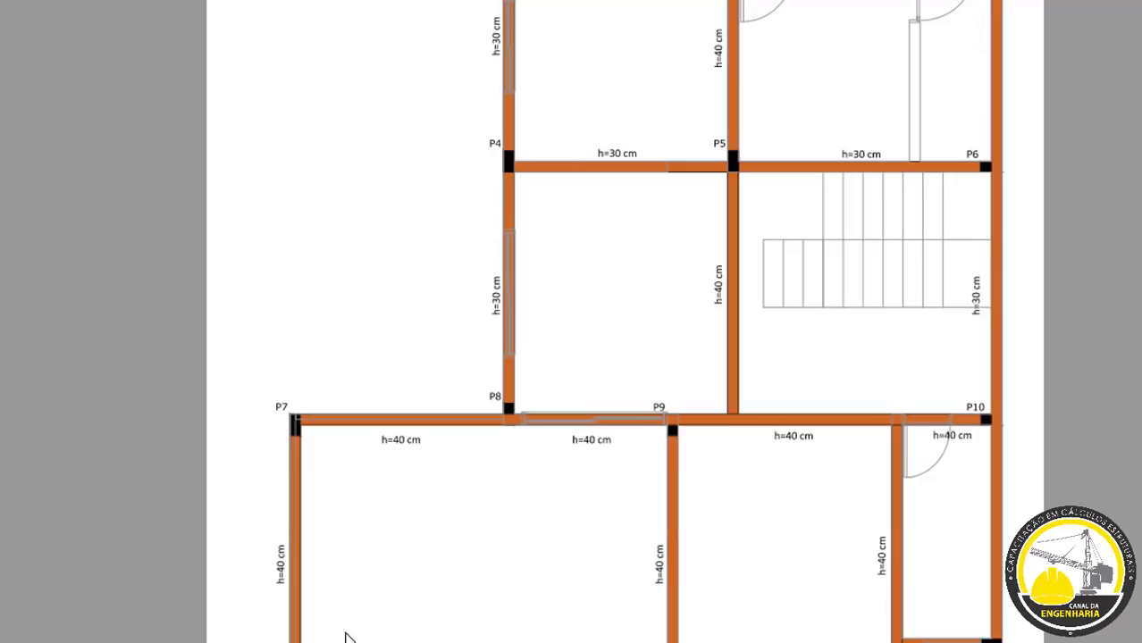
{"action": "mouse_move", "coordinate": [368, 642]}
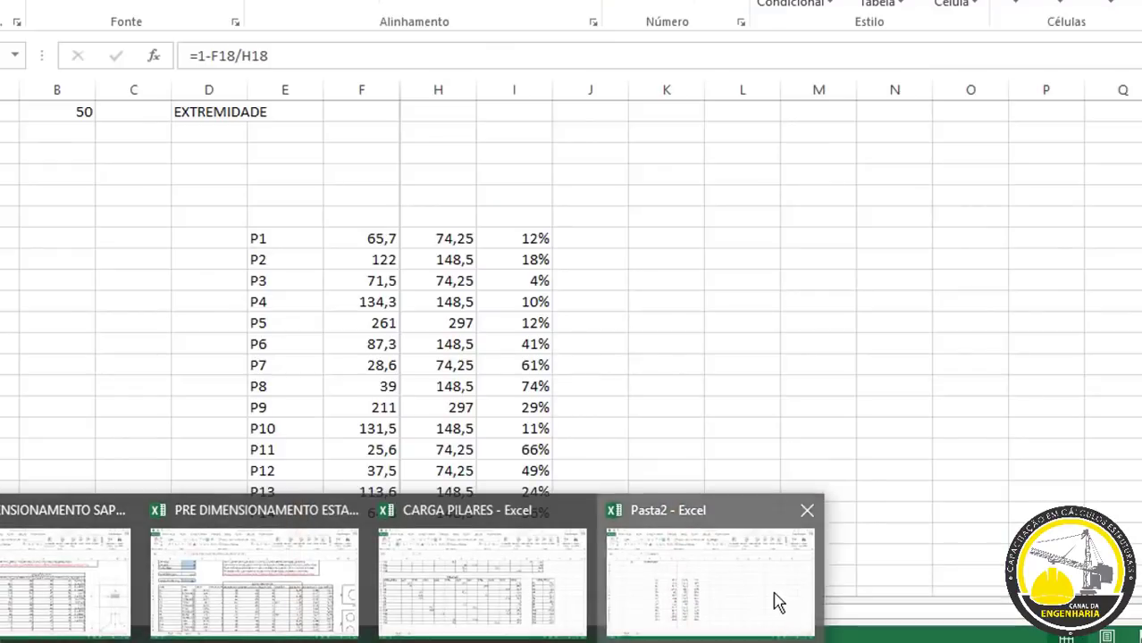
{"action": "left_click", "coordinate": [777, 602]}
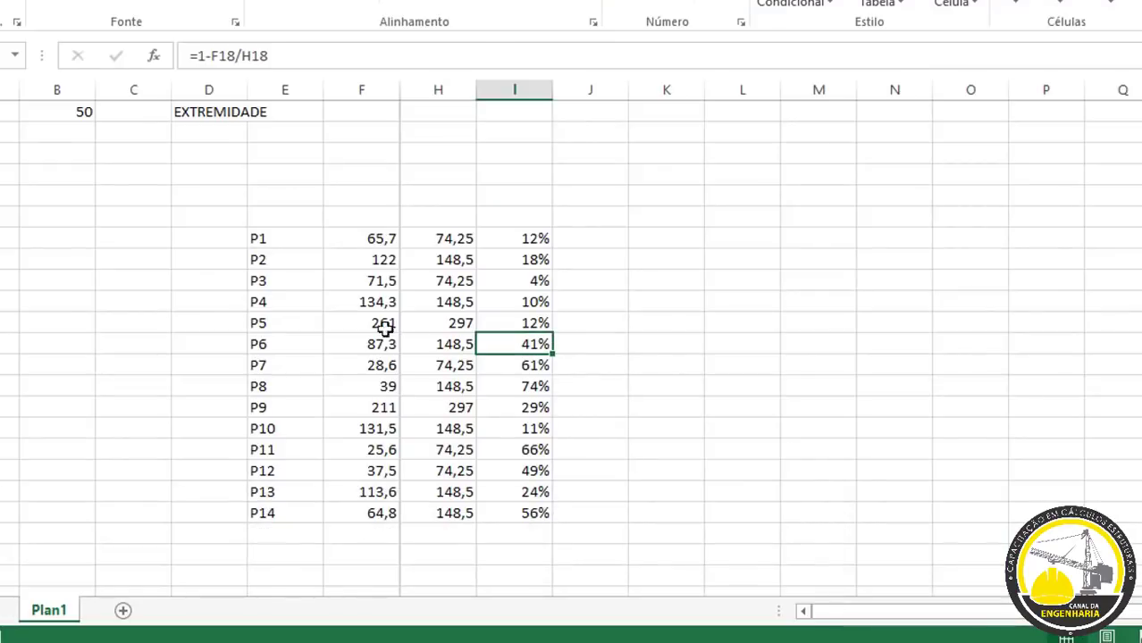
{"action": "left_click", "coordinate": [453, 349]}
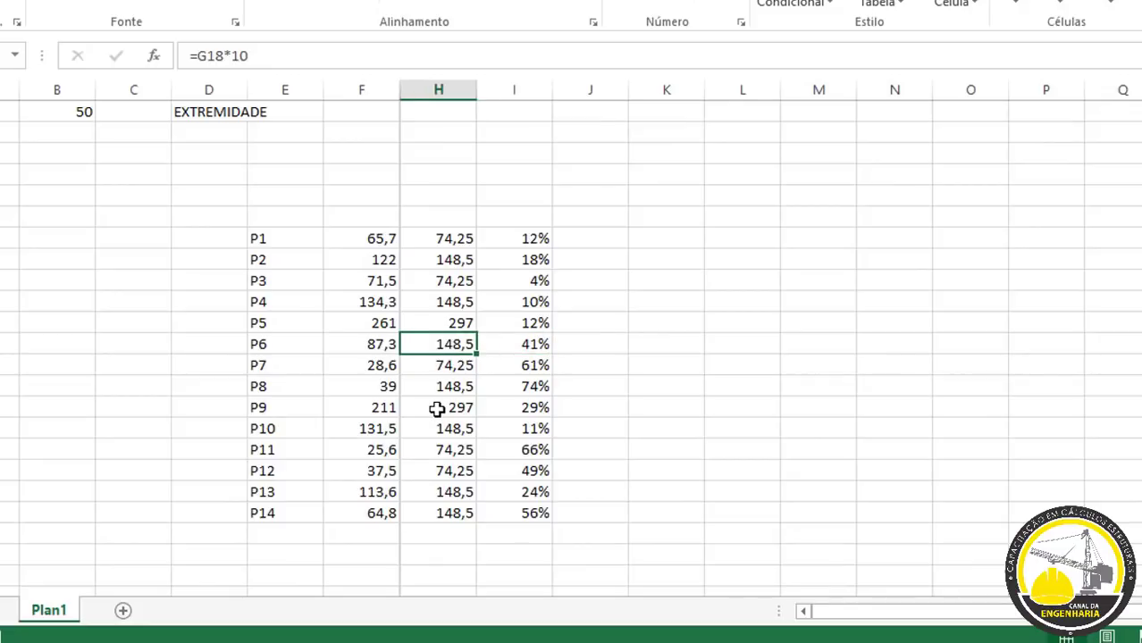
{"action": "left_click", "coordinate": [243, 642]}
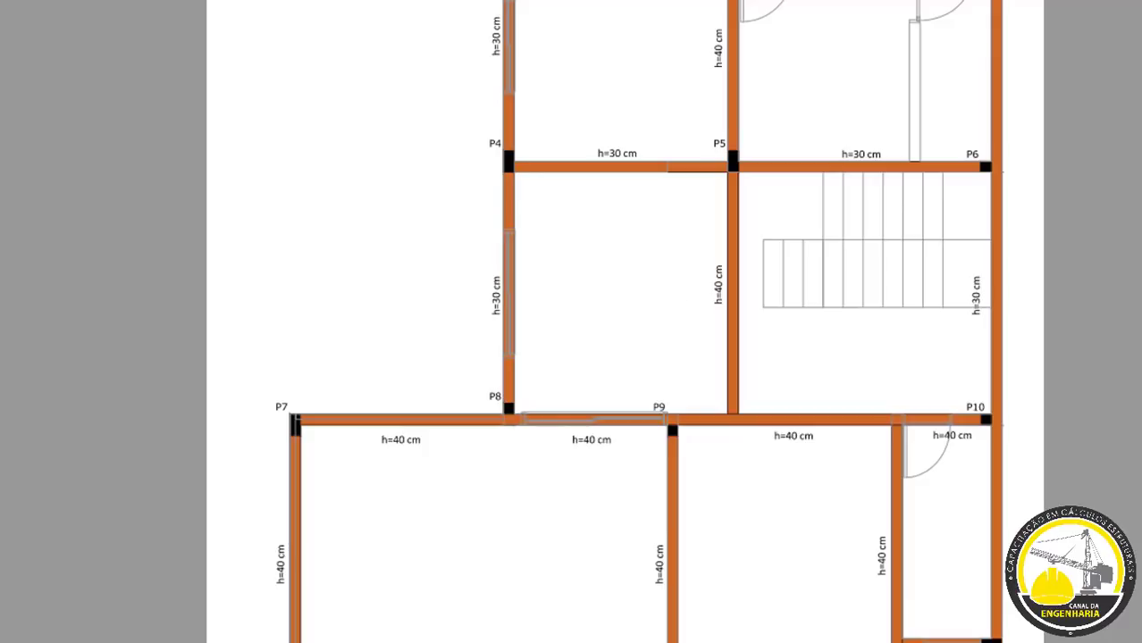
{"action": "mouse_move", "coordinate": [536, 617]}
{"action": "left_click", "coordinate": [721, 591]}
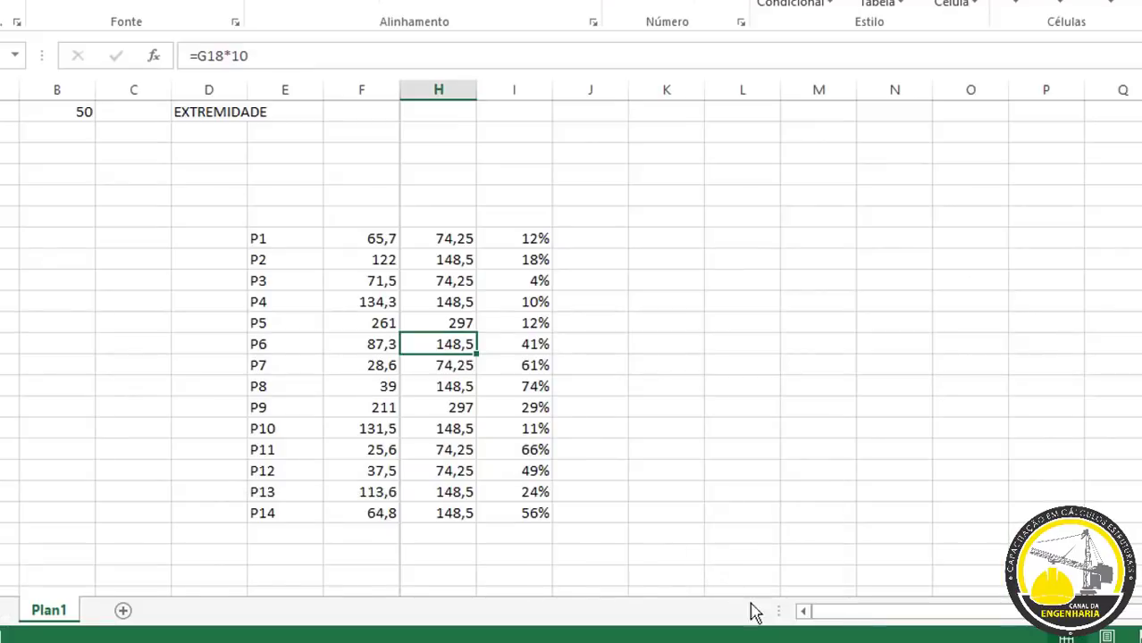
Check P7's percentage difference in the Pasta2 workbook against the pillar's corner position on the floor plan.
{"action": "left_click", "coordinate": [522, 369]}
{"action": "left_click", "coordinate": [268, 368]}
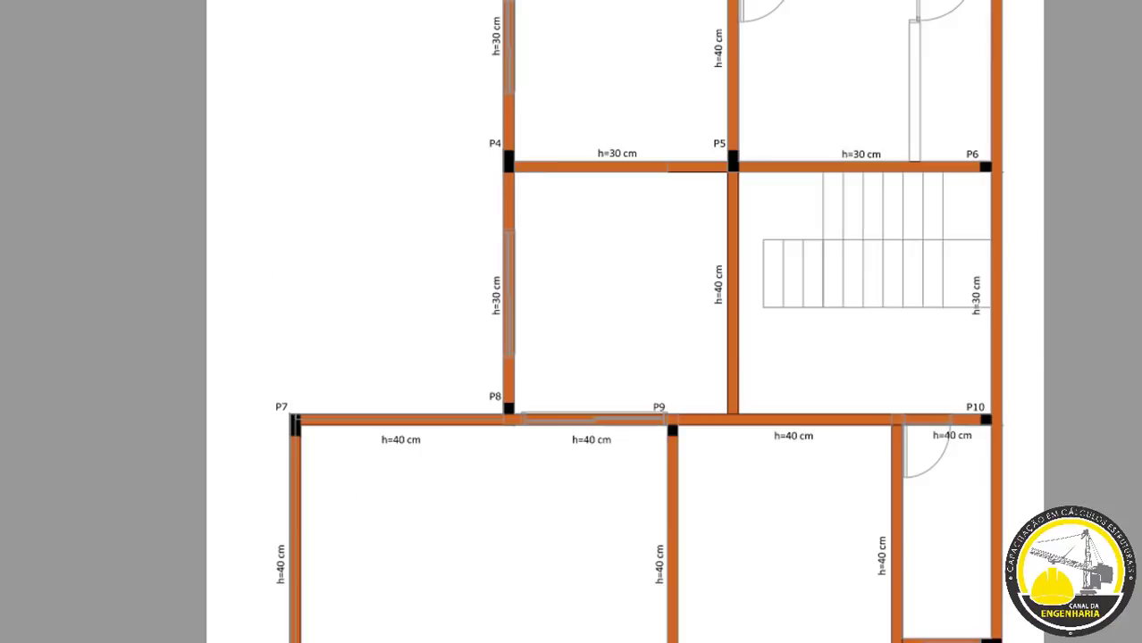
{"action": "scroll", "coordinate": [306, 334], "scroll_direction": "down", "scroll_amount": 1}
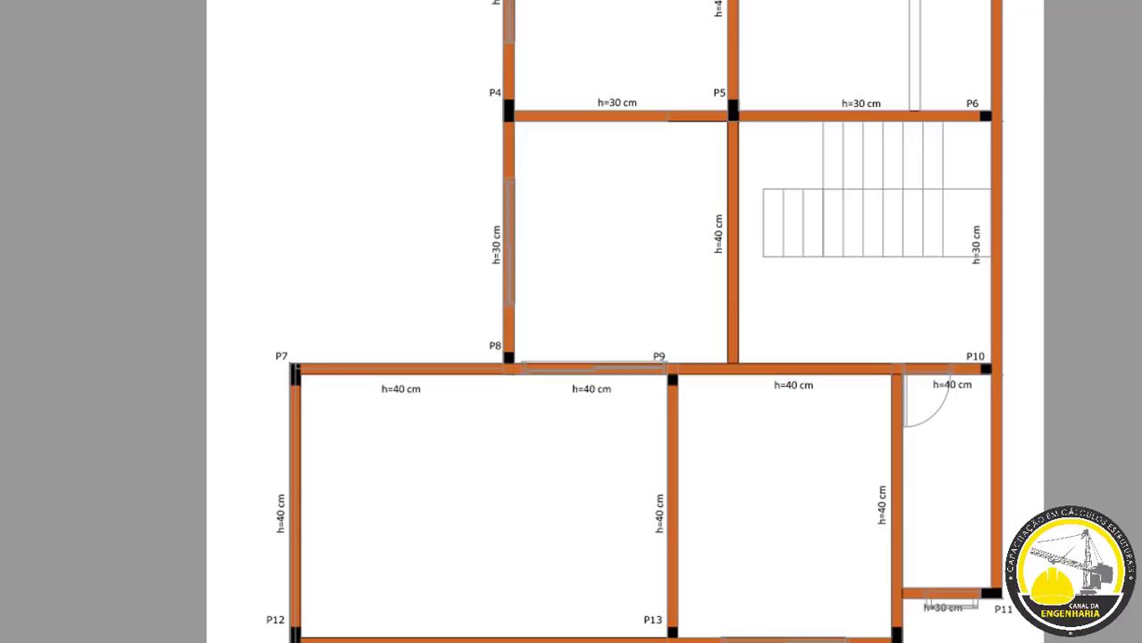
{"action": "left_click", "coordinate": [563, 642]}
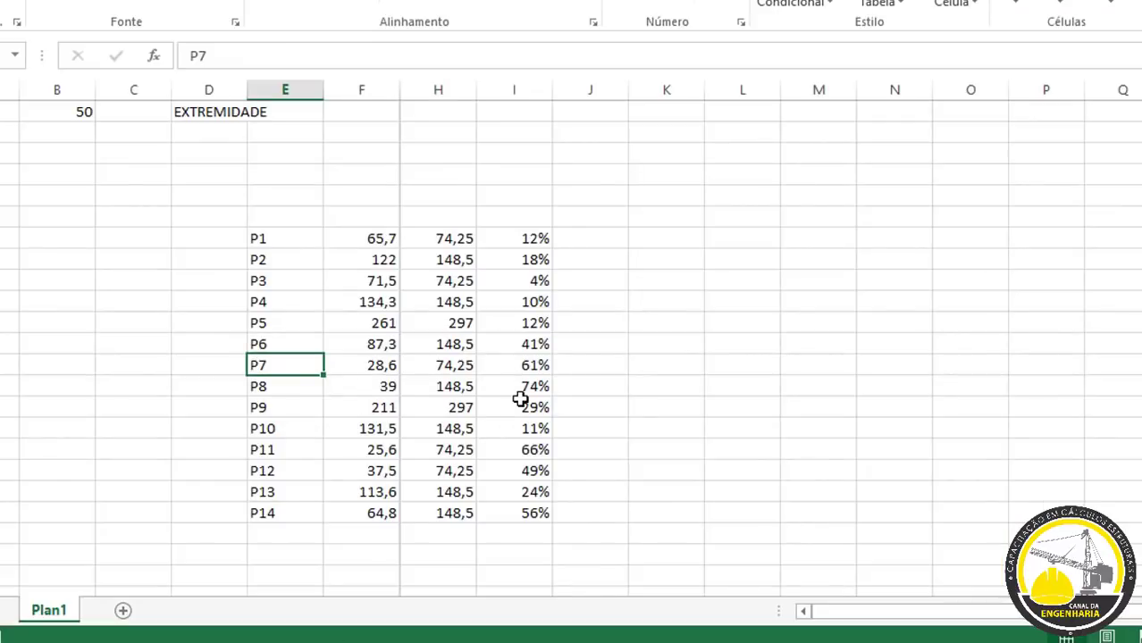
{"action": "left_click", "coordinate": [533, 362]}
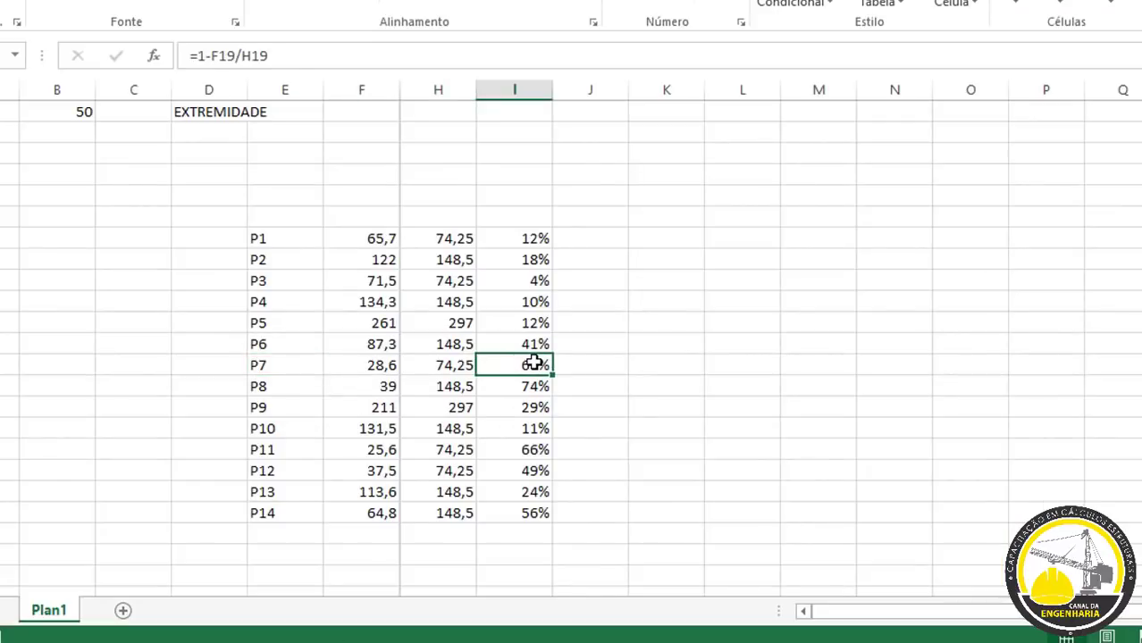
Examine the loads of P8 and P9 in the comparison table, consulting the floor plan and P9's percentage difference.
{"action": "left_click", "coordinate": [351, 385]}
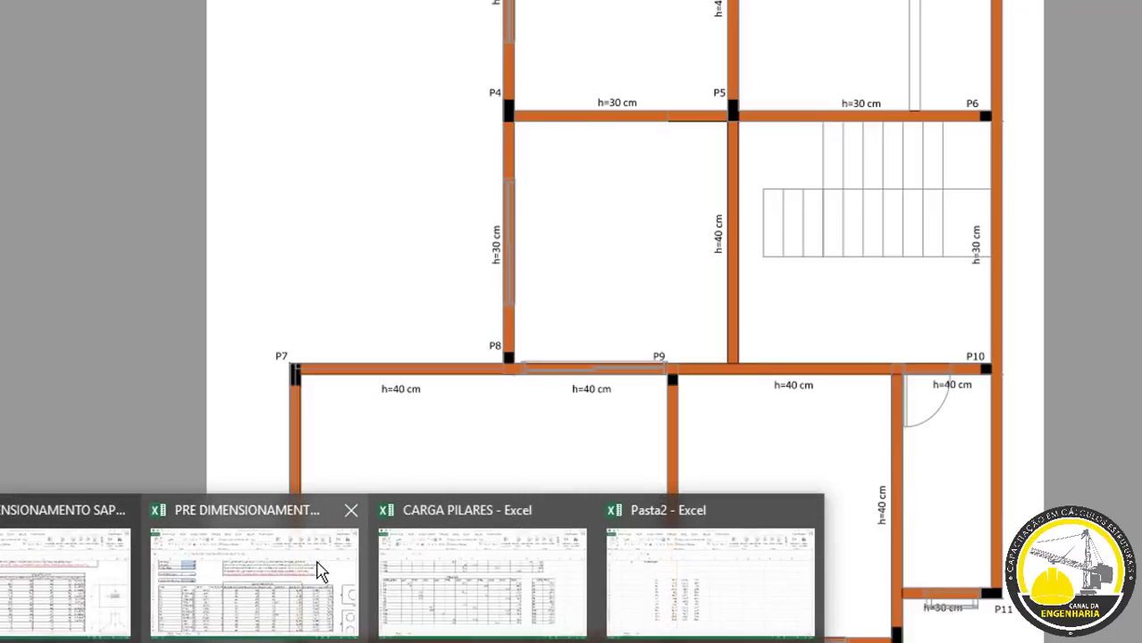
{"action": "mouse_move", "coordinate": [427, 608]}
{"action": "left_click", "coordinate": [630, 565]}
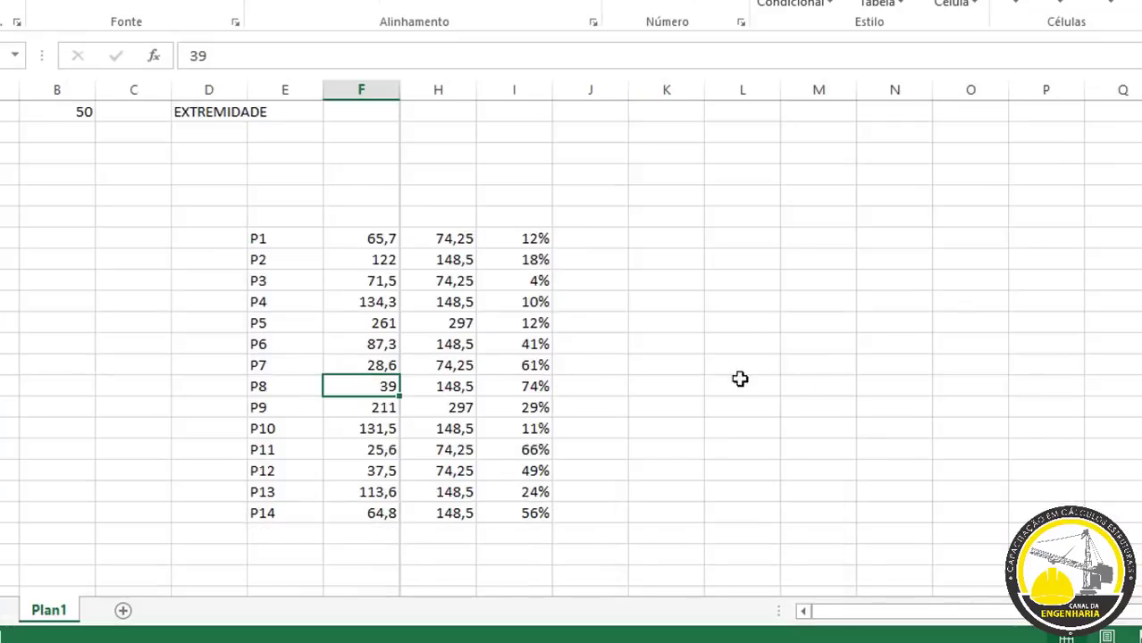
{"action": "left_click", "coordinate": [458, 408]}
{"action": "left_click", "coordinate": [340, 414]}
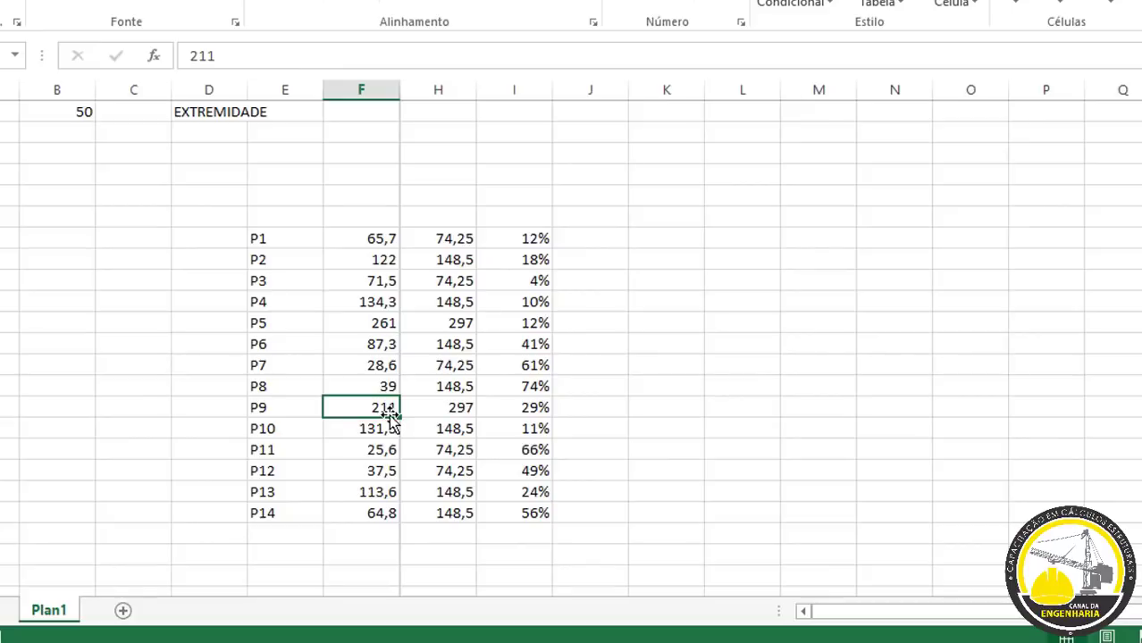
{"action": "left_click", "coordinate": [460, 413]}
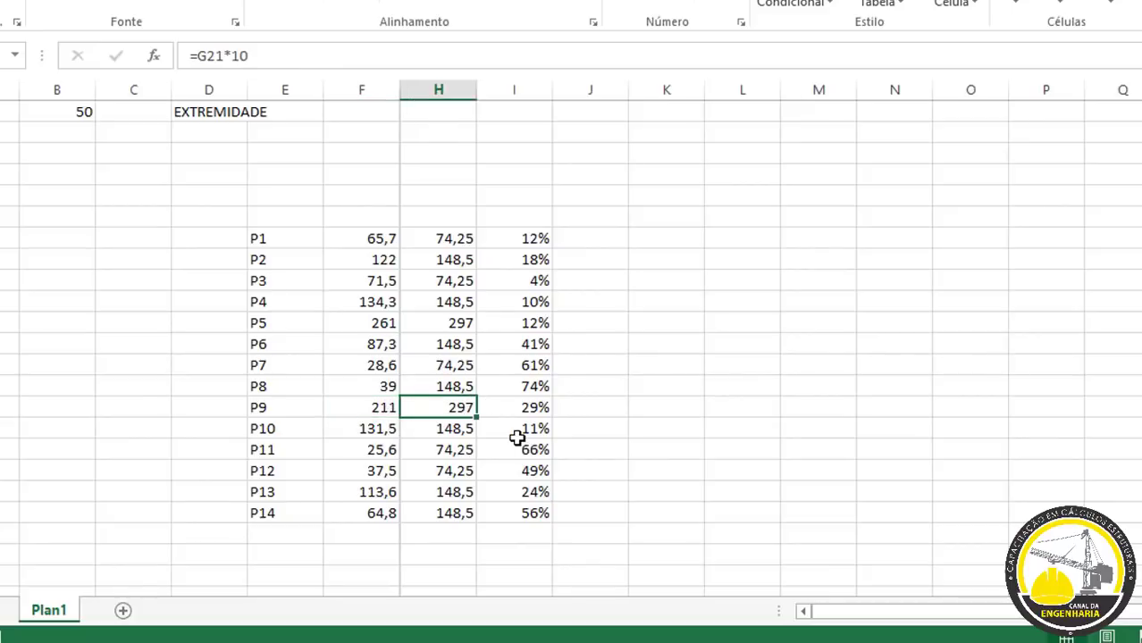
{"action": "left_click", "coordinate": [529, 409]}
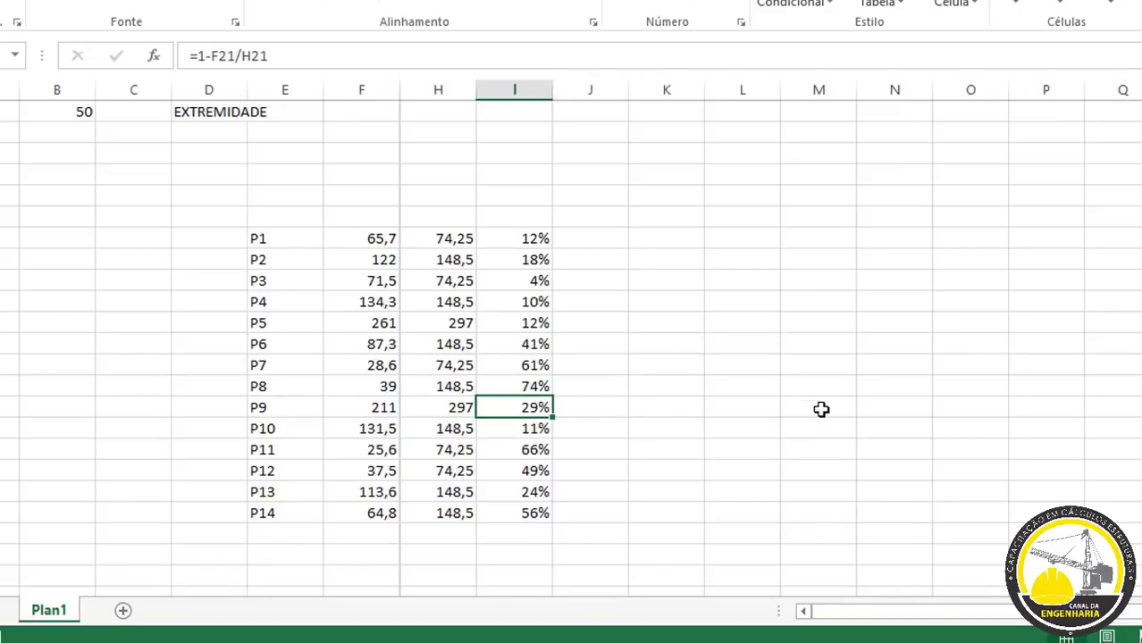
Calculate the average percentage difference of P1 to P14 in cell I27 with =MÉDIA(I13:I26).
{"action": "left_click_drag", "start_coordinate": [525, 242], "coordinate": [522, 514]}
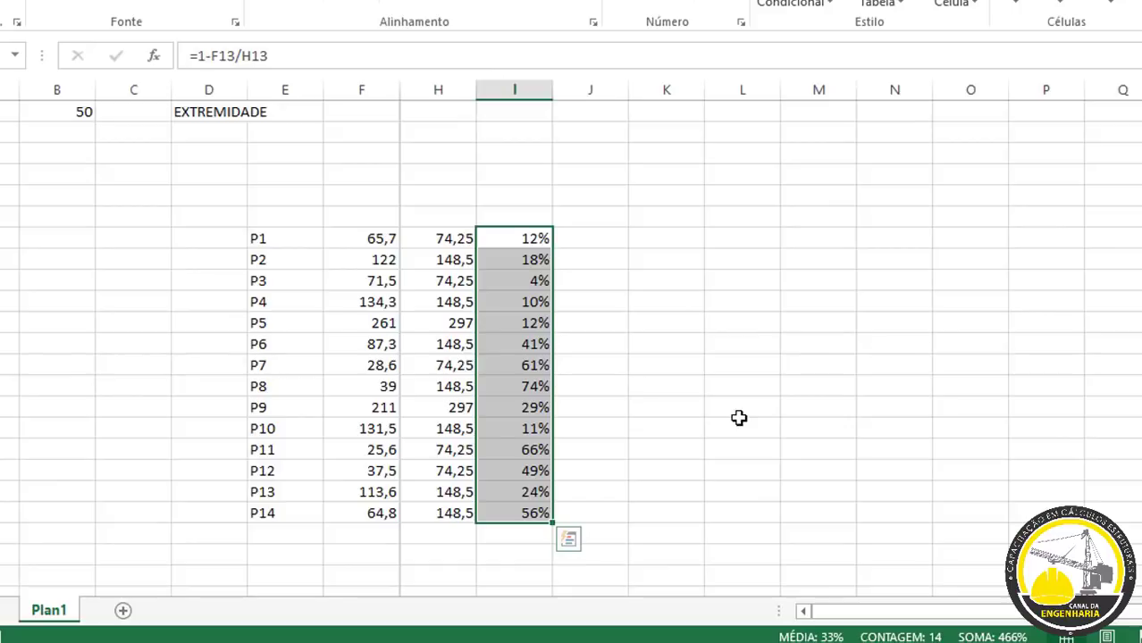
{"action": "double_click", "coordinate": [512, 542]}
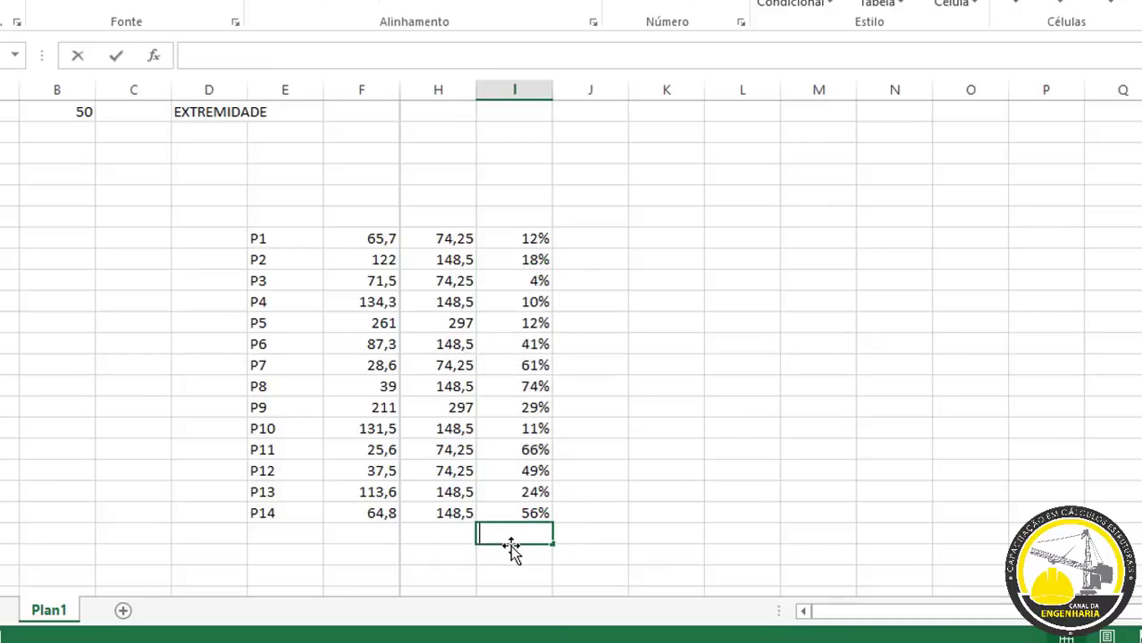
{"action": "type", "text": "=MÉ"}
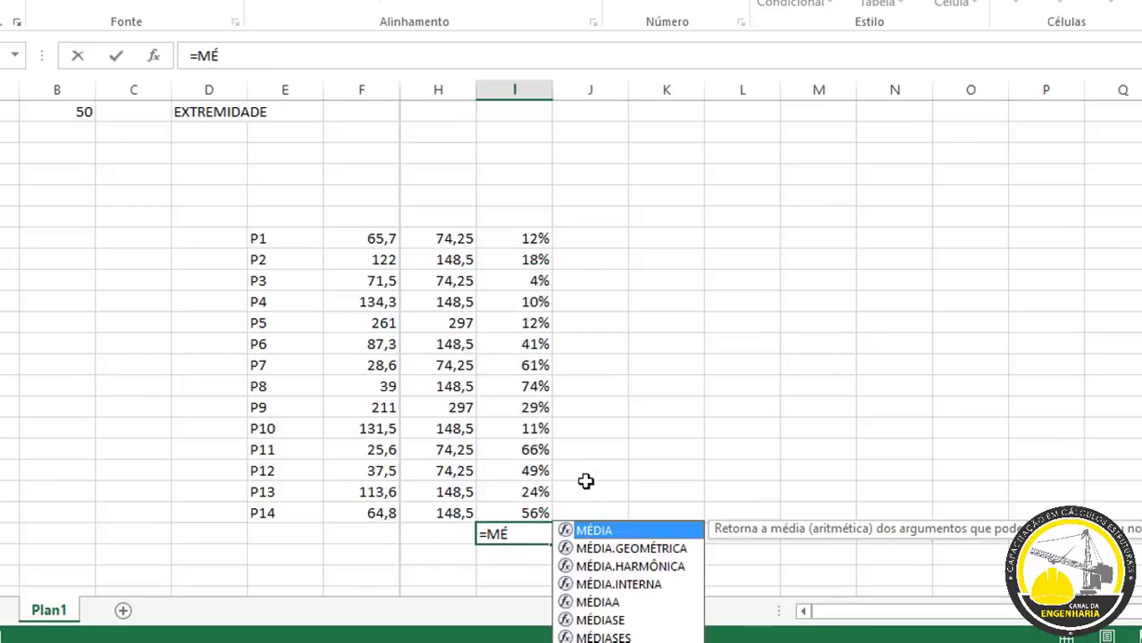
{"action": "double_click", "coordinate": [596, 531]}
{"action": "left_click", "coordinate": [518, 283]}
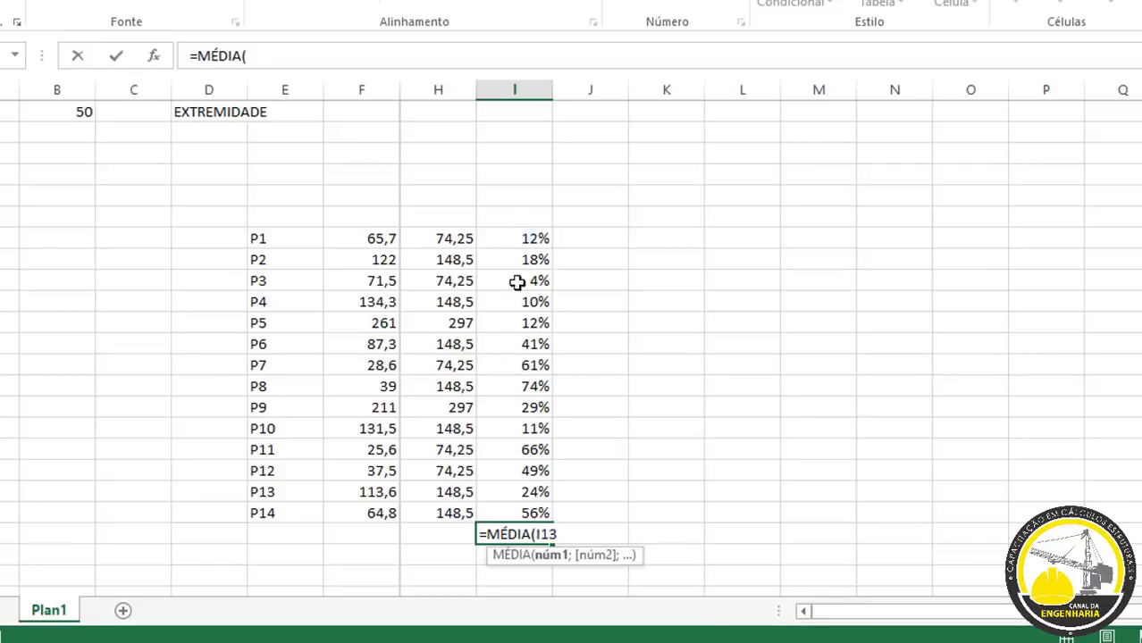
{"action": "left_click_drag", "start_coordinate": [517, 282], "coordinate": [510, 508]}
{"action": "key", "text": "Return"}
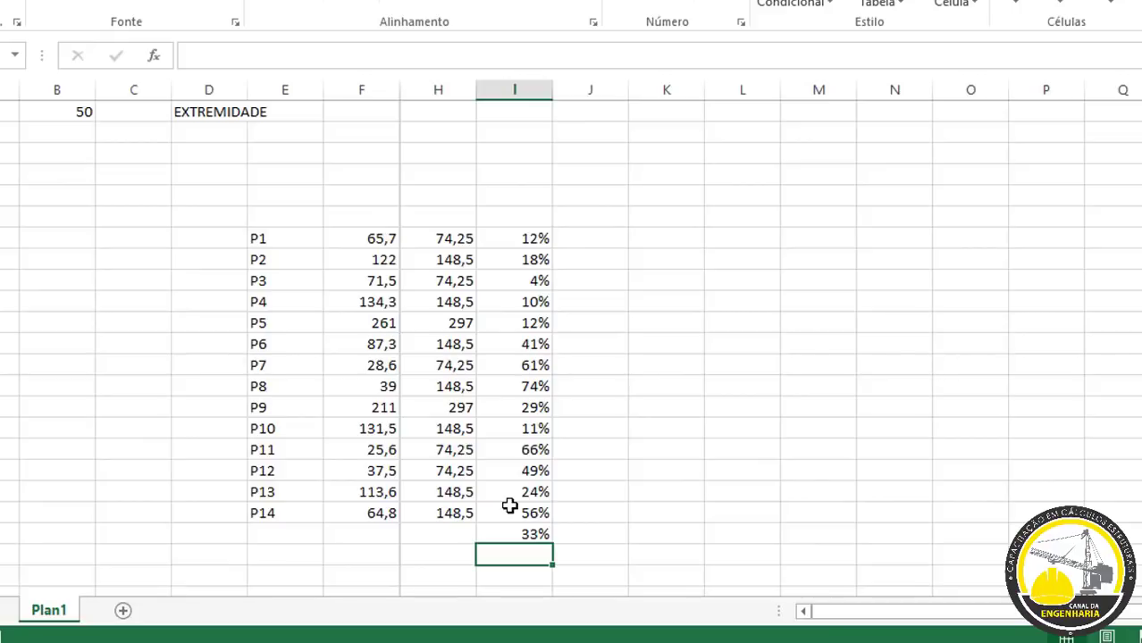
{"action": "left_click", "coordinate": [525, 532]}
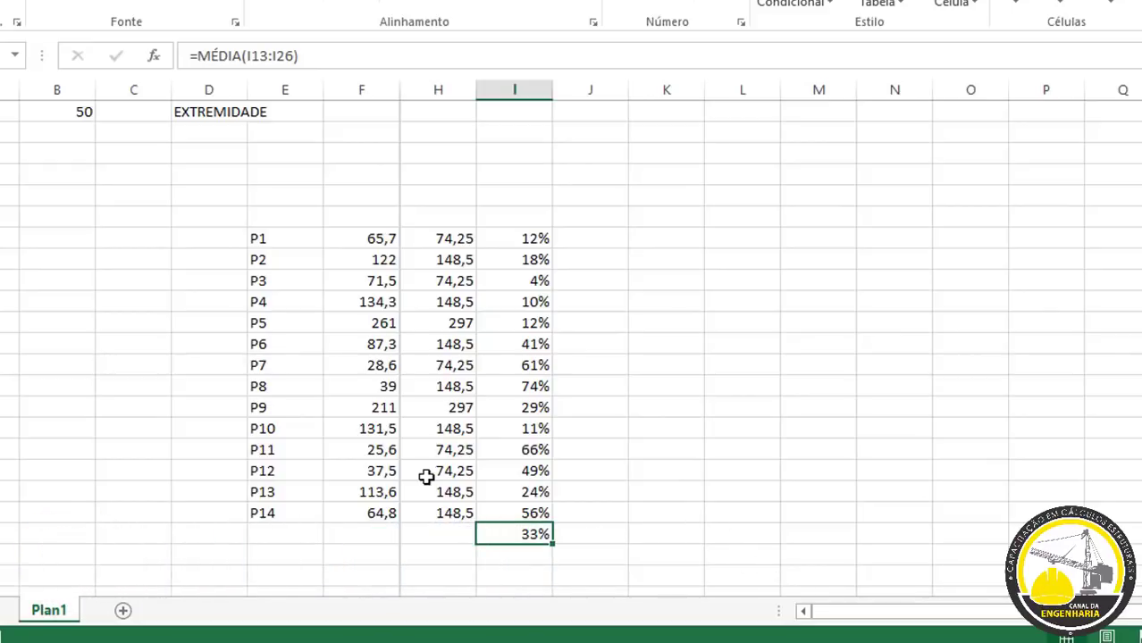
Review the pile pre-dimensioning workbook, from the input data and usage instructions to the pile cap table and its volume totals.
{"action": "left_click", "coordinate": [393, 640]}
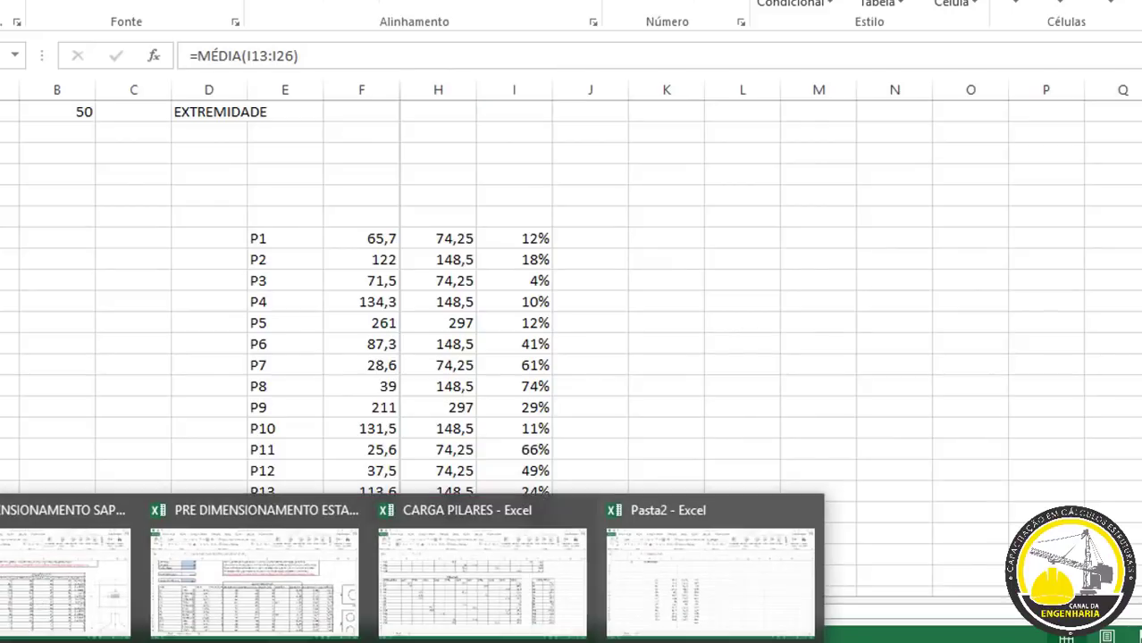
{"action": "left_click", "coordinate": [293, 617]}
{"action": "scroll", "coordinate": [844, 439], "scroll_direction": "down", "scroll_amount": 3}
{"action": "scroll", "coordinate": [844, 440], "scroll_direction": "down", "scroll_amount": 2}
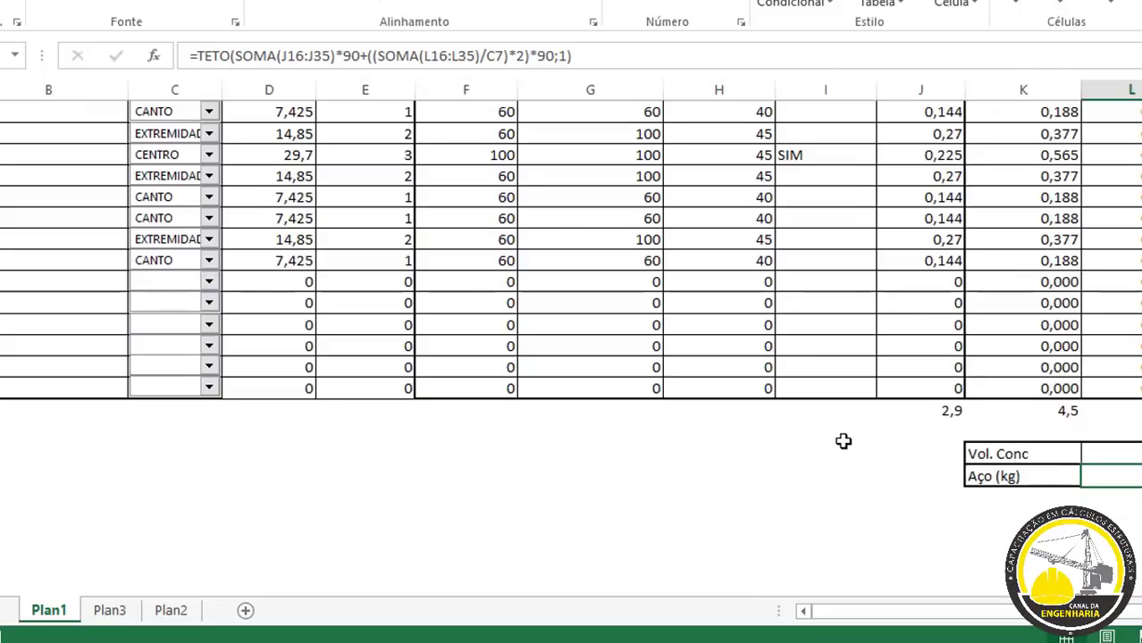
{"action": "scroll", "coordinate": [844, 440], "scroll_direction": "up", "scroll_amount": 6}
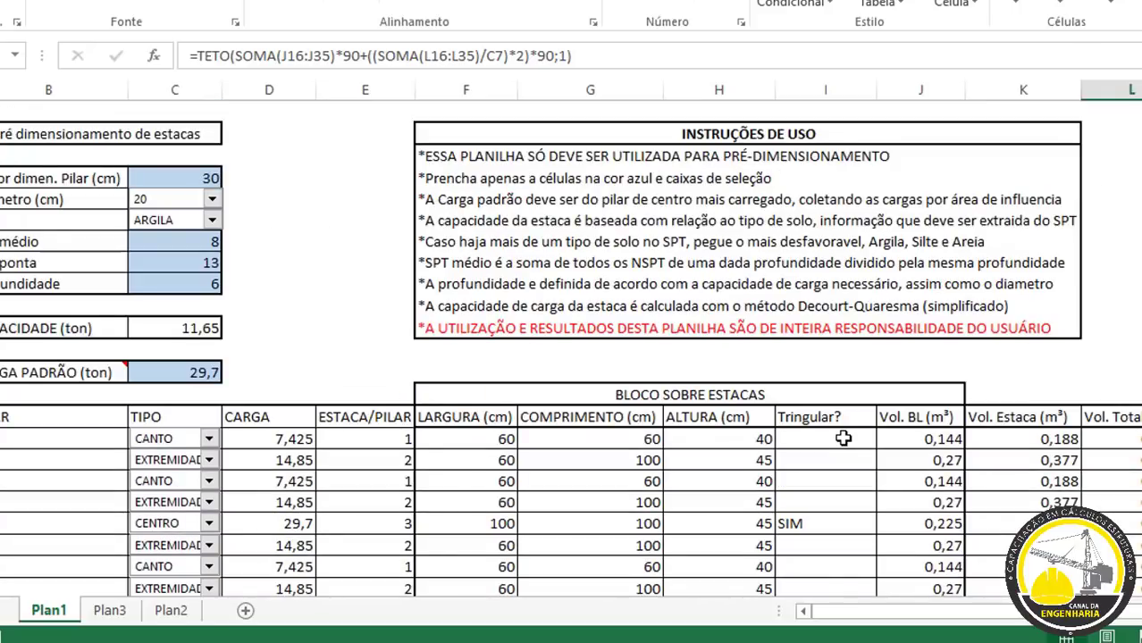
{"action": "scroll", "coordinate": [739, 314], "scroll_direction": "down", "scroll_amount": 6}
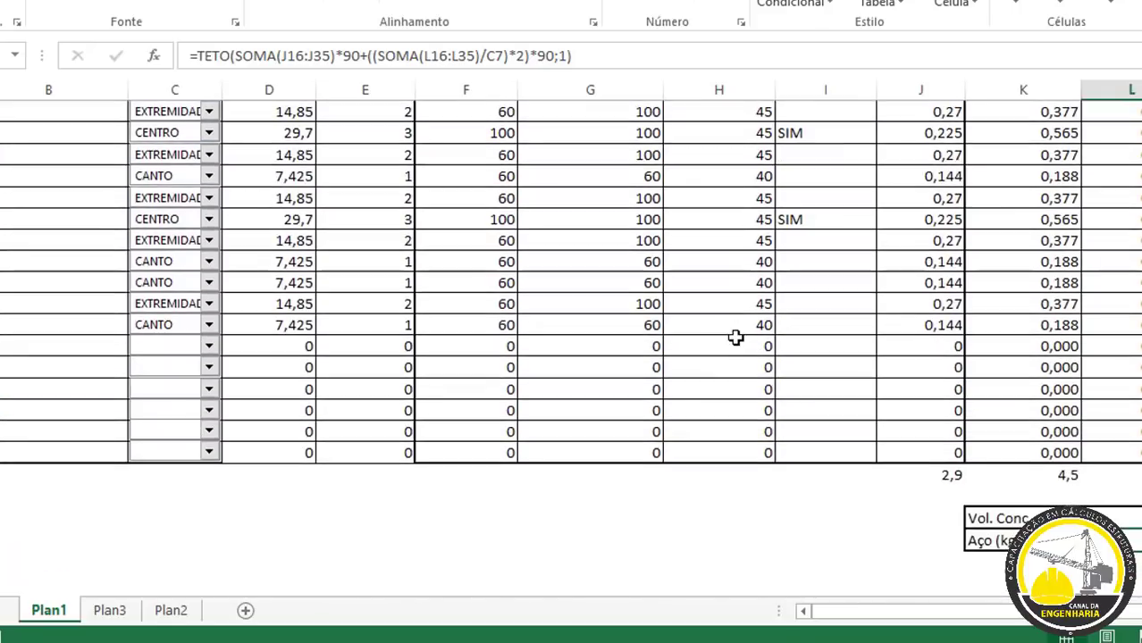
{"action": "scroll", "coordinate": [736, 335], "scroll_direction": "up", "scroll_amount": 6}
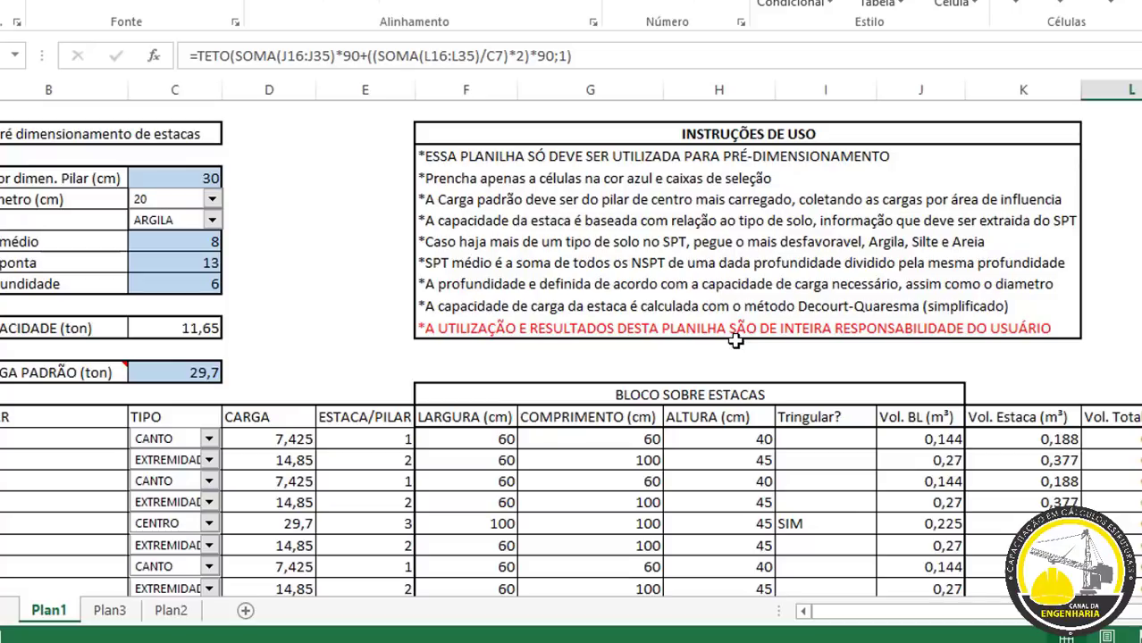
{"action": "left_click", "coordinate": [506, 642]}
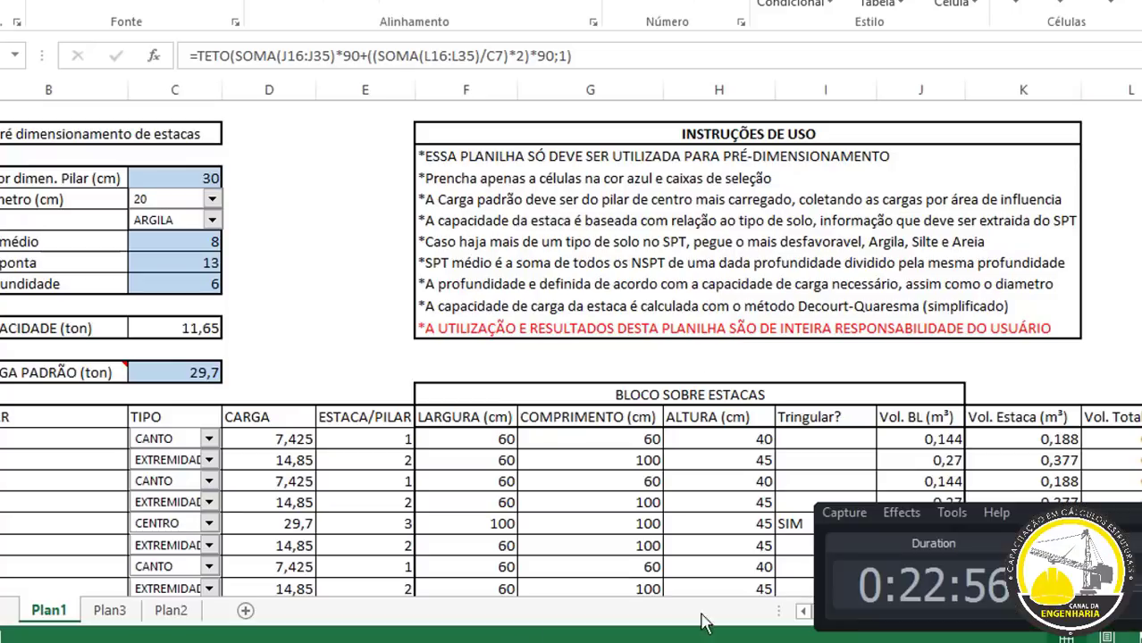